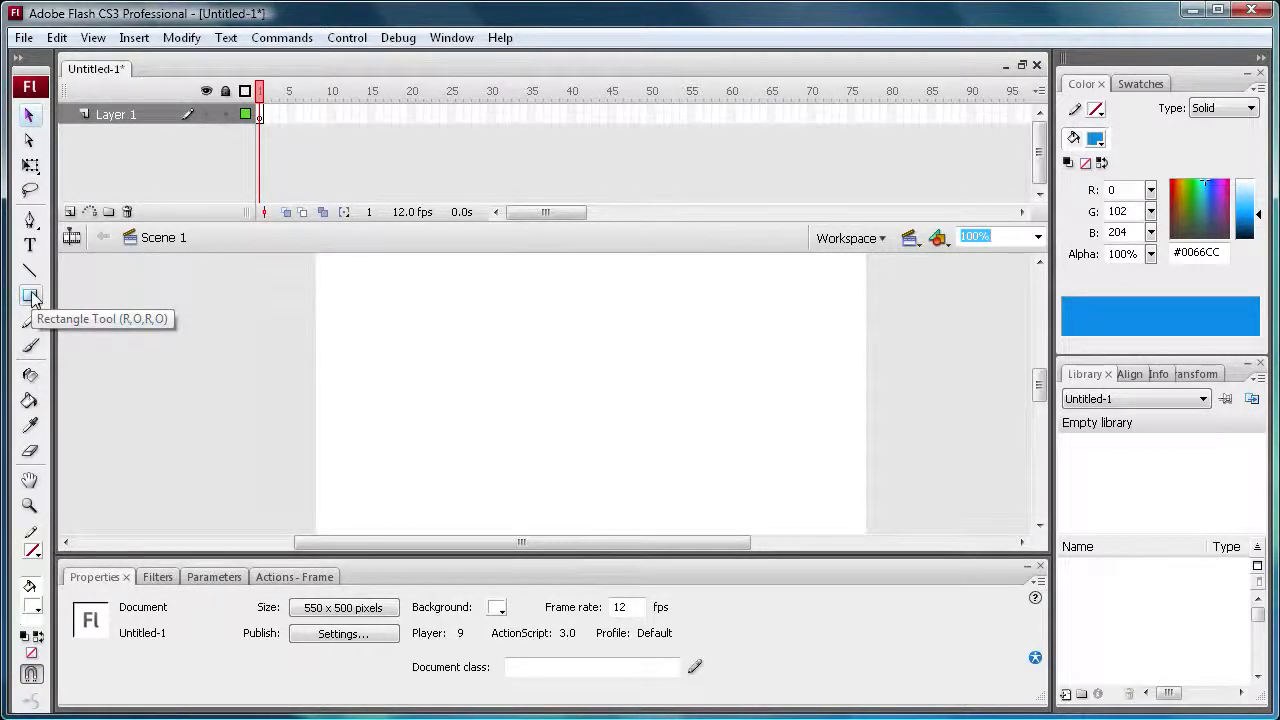
Set the Rectangle tool's corner radius to 16
click(31, 296)
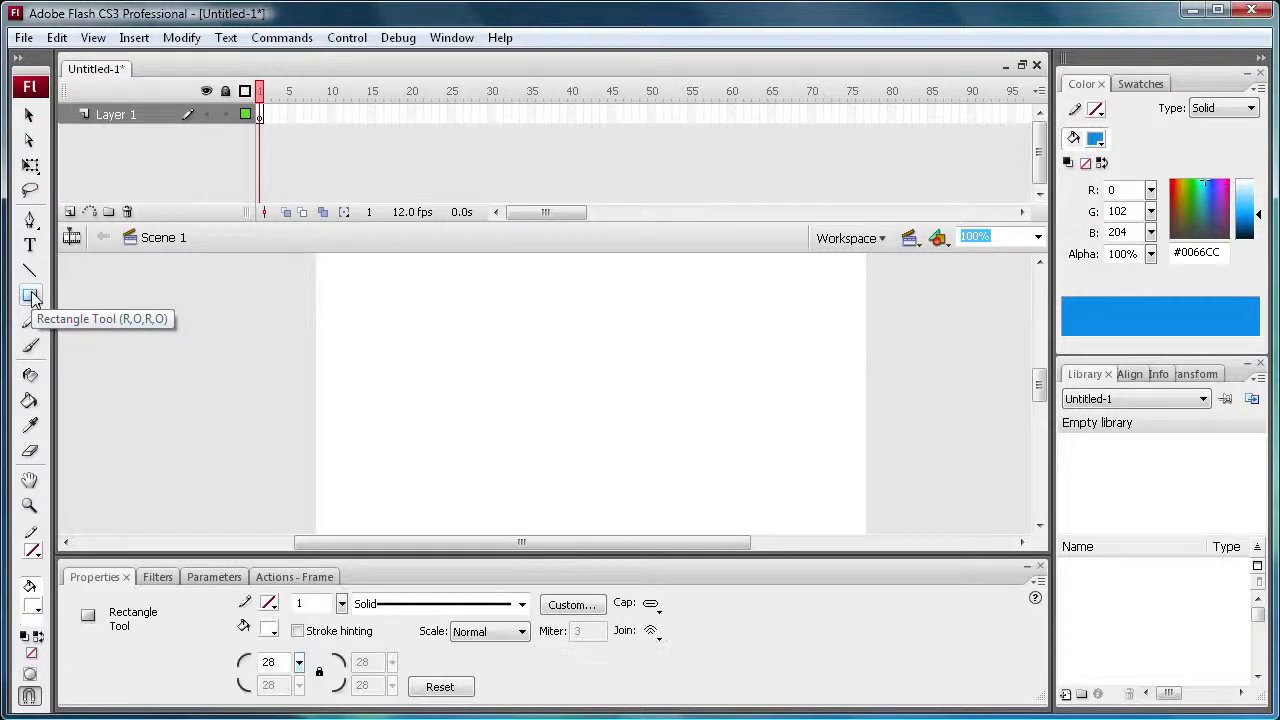
click(300, 661)
drag(305, 661, 307, 672)
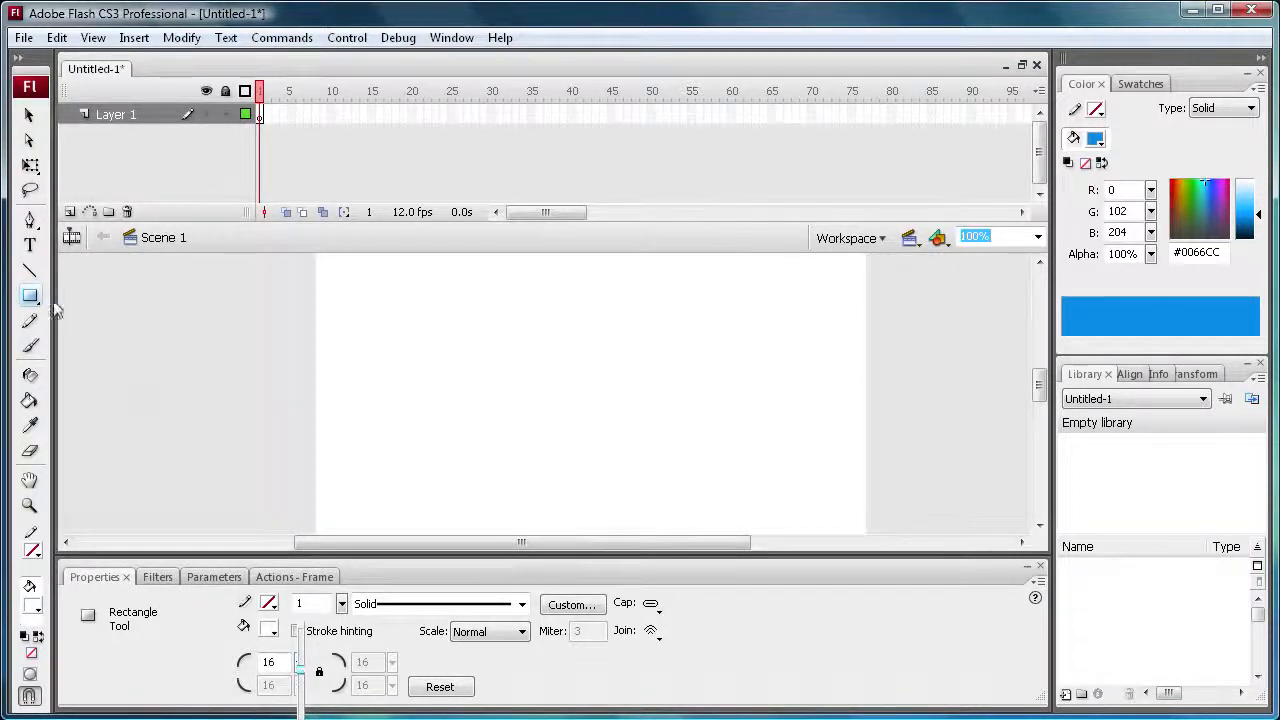
drag(423, 354, 606, 410)
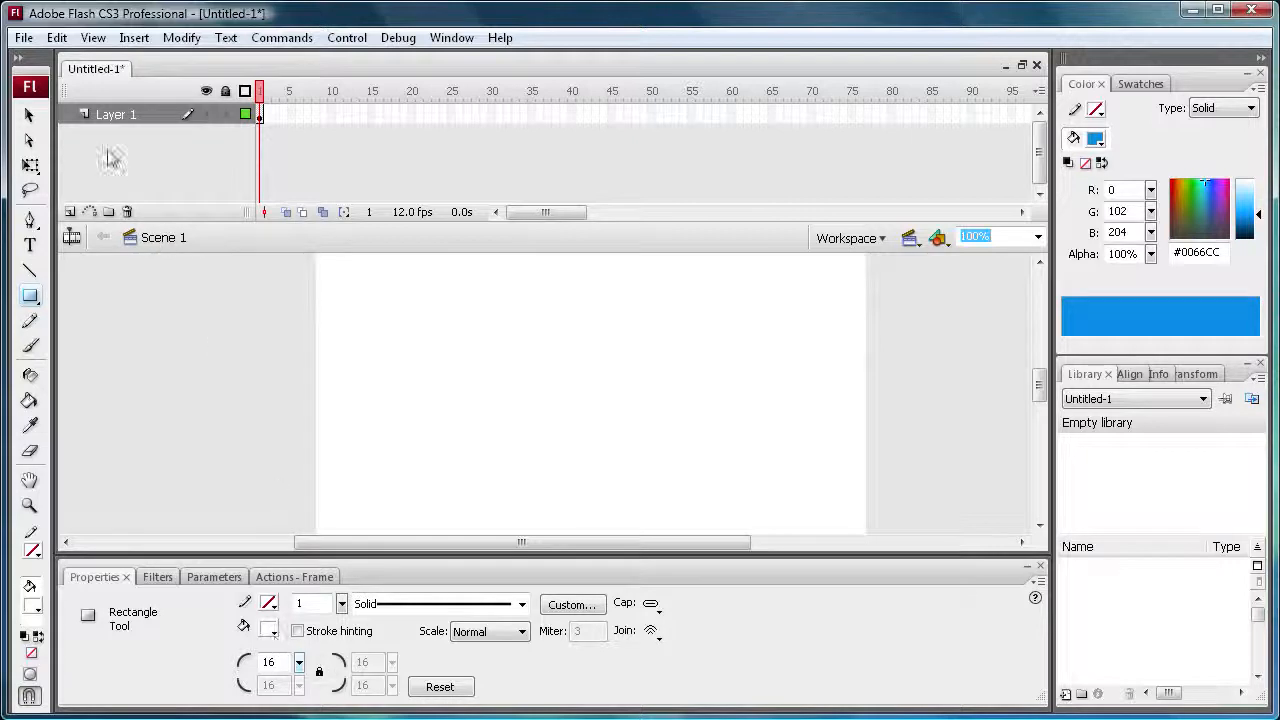
click(29, 114)
drag(375, 306, 734, 466)
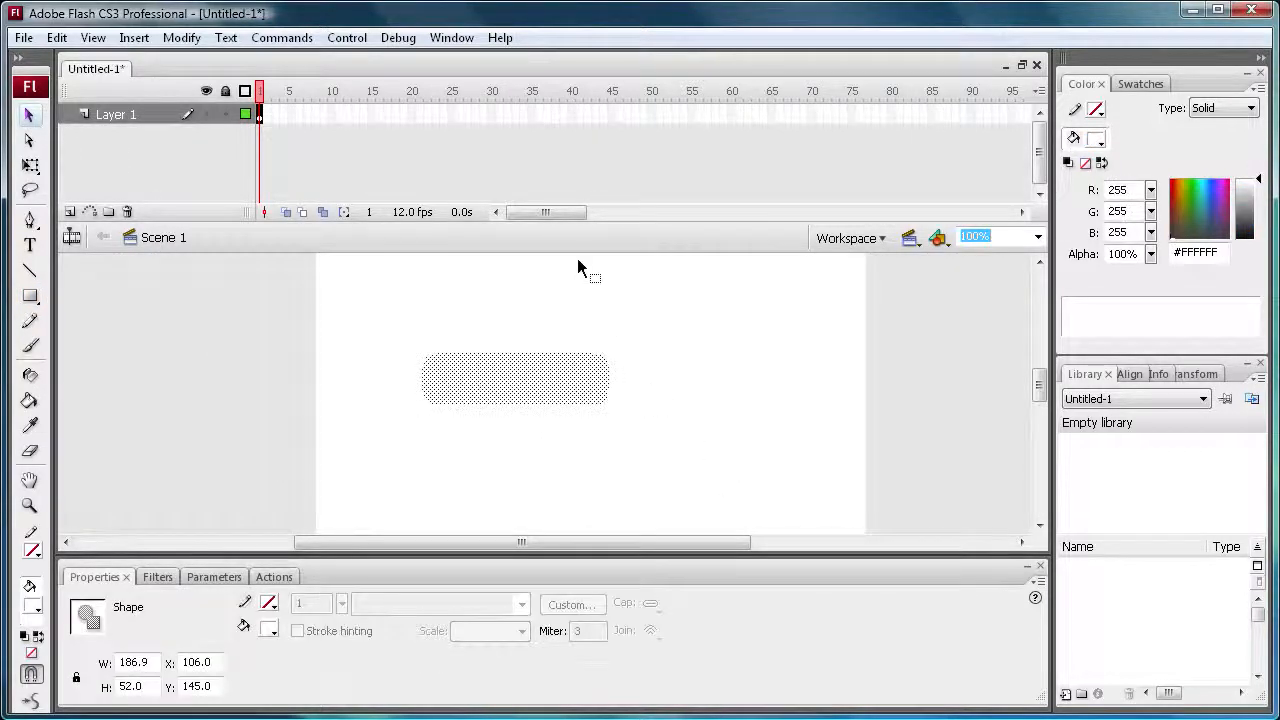
click(104, 262)
Draw a rounded rectangle about 188 by 55 px with a #0033FF blue fill on the stage's upper half
click(30, 296)
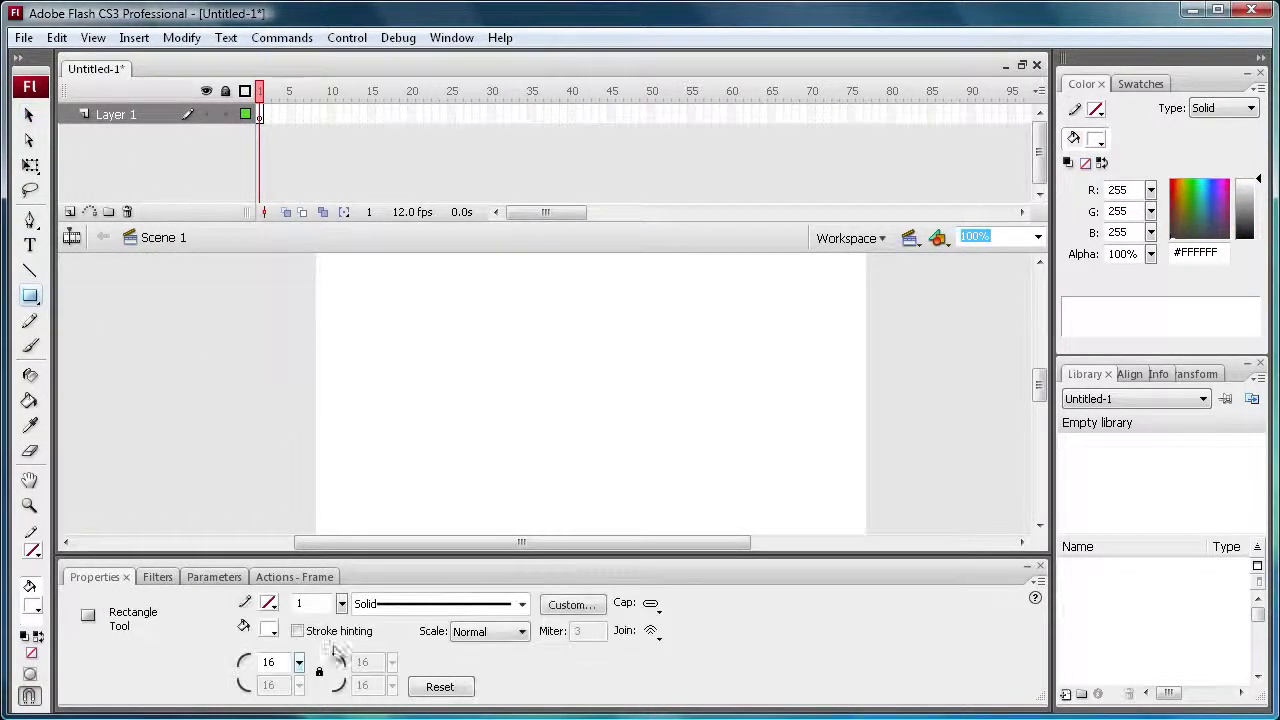
click(272, 632)
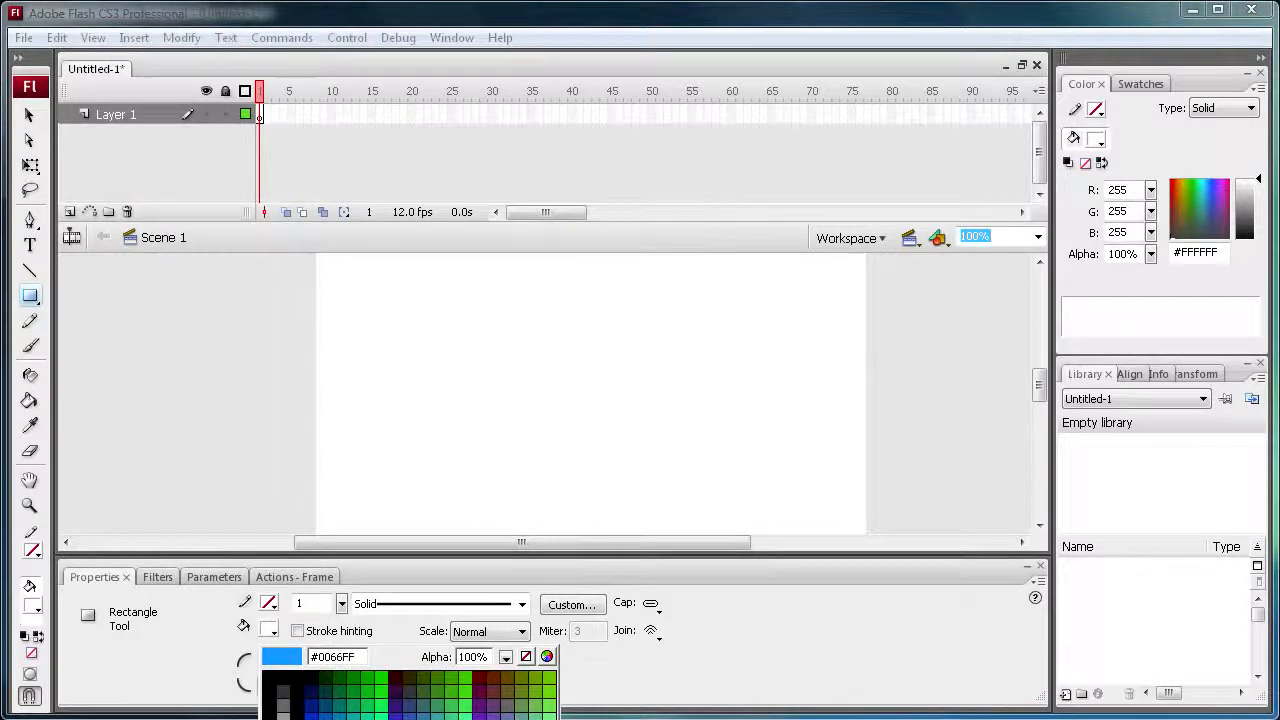
click(316, 712)
drag(433, 347, 620, 400)
Add the static text "Press Me!" in white (#FFFFFF) over the blue rectangle
click(29, 245)
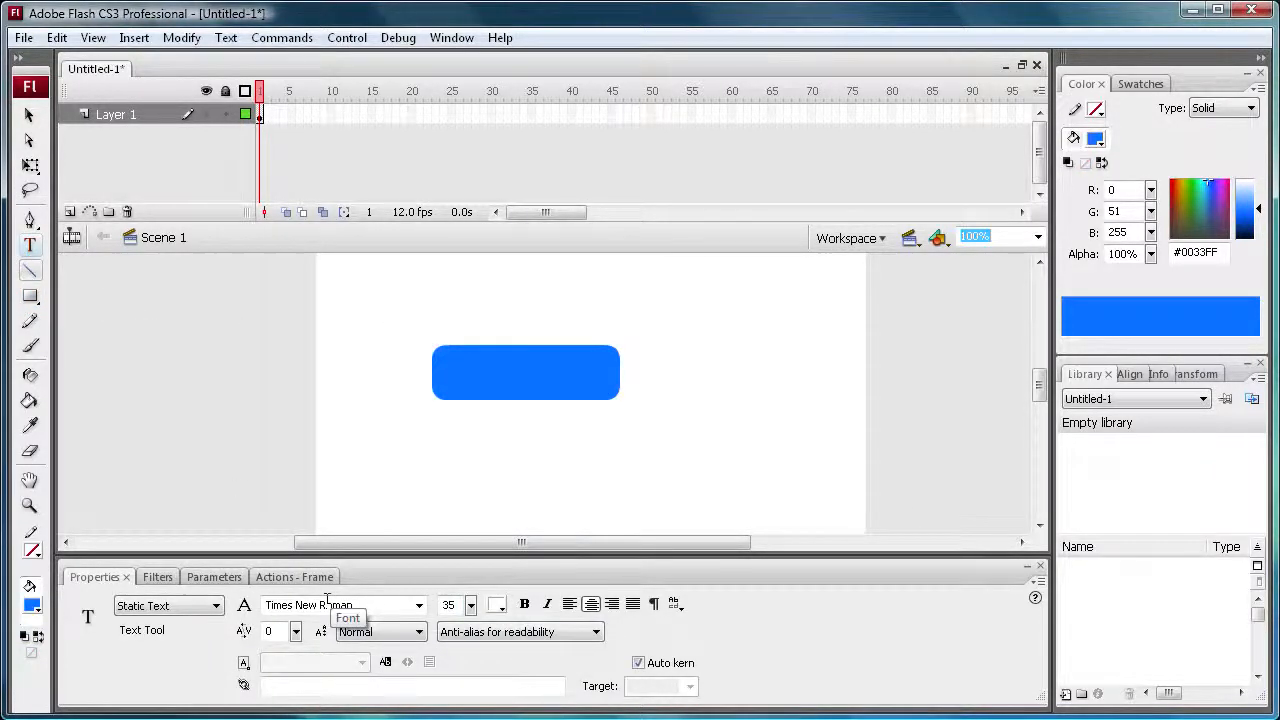
click(458, 376)
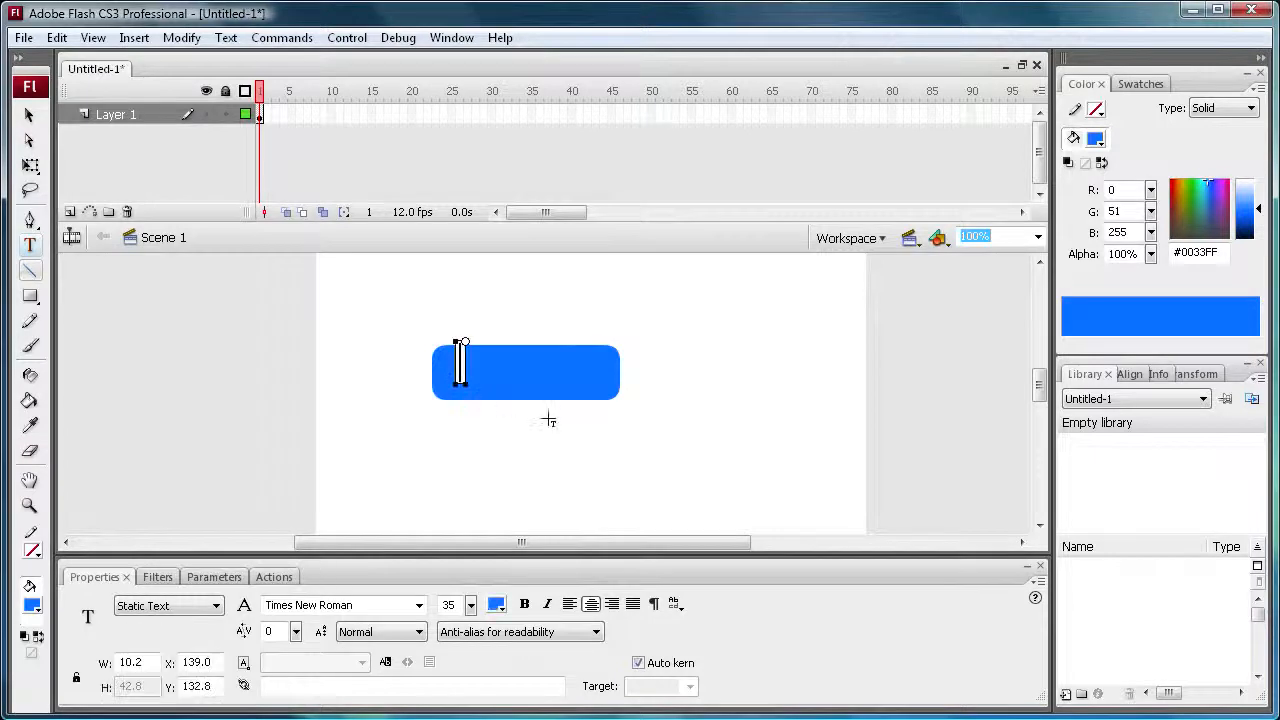
click(496, 604)
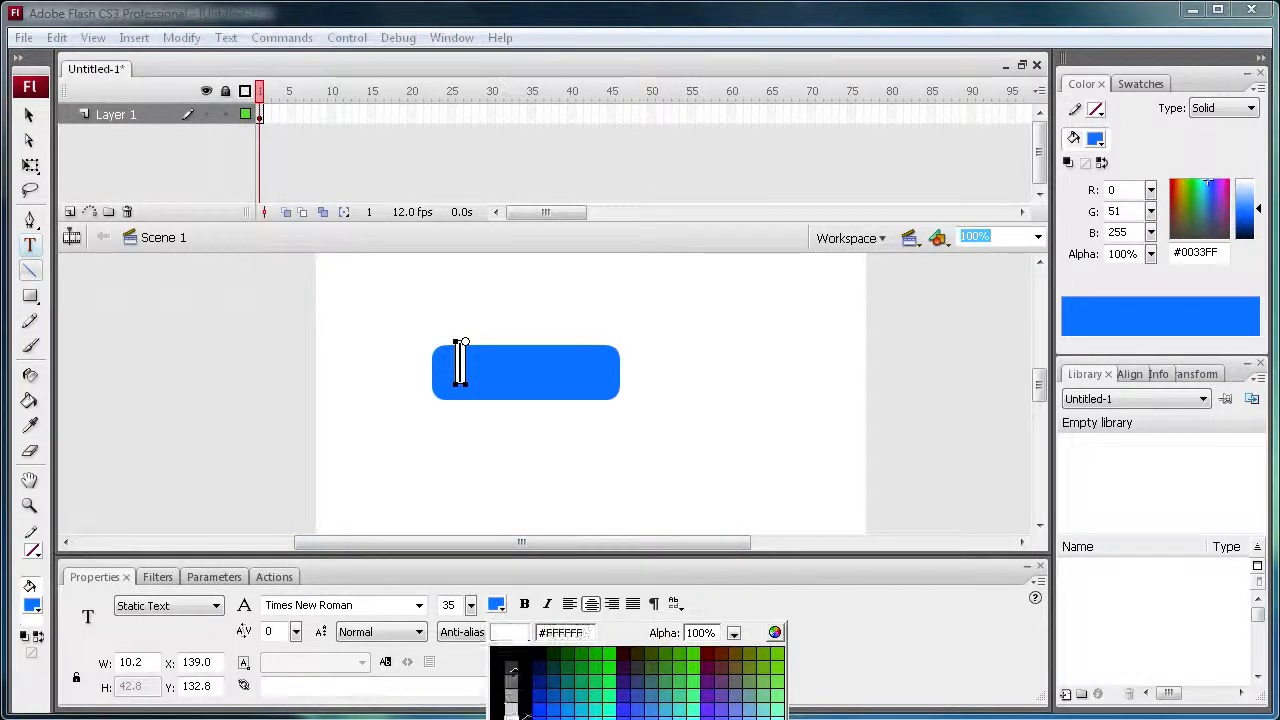
click(497, 705)
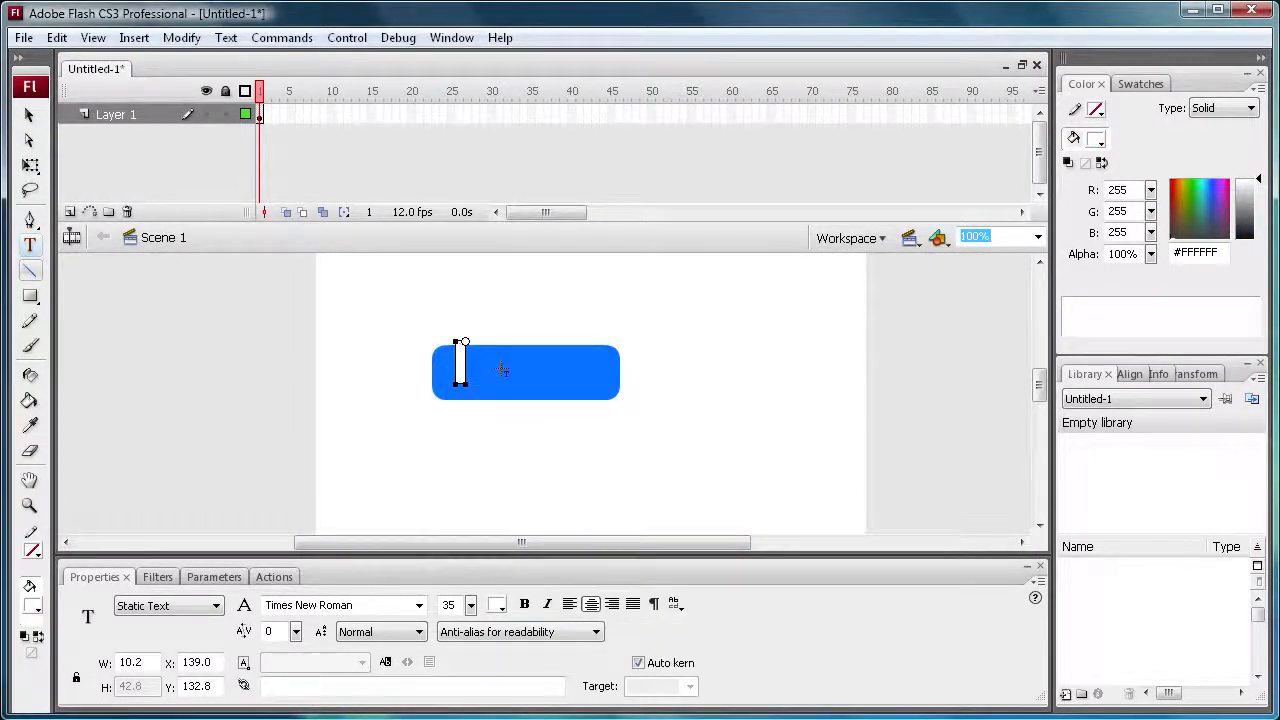
text(Pre)
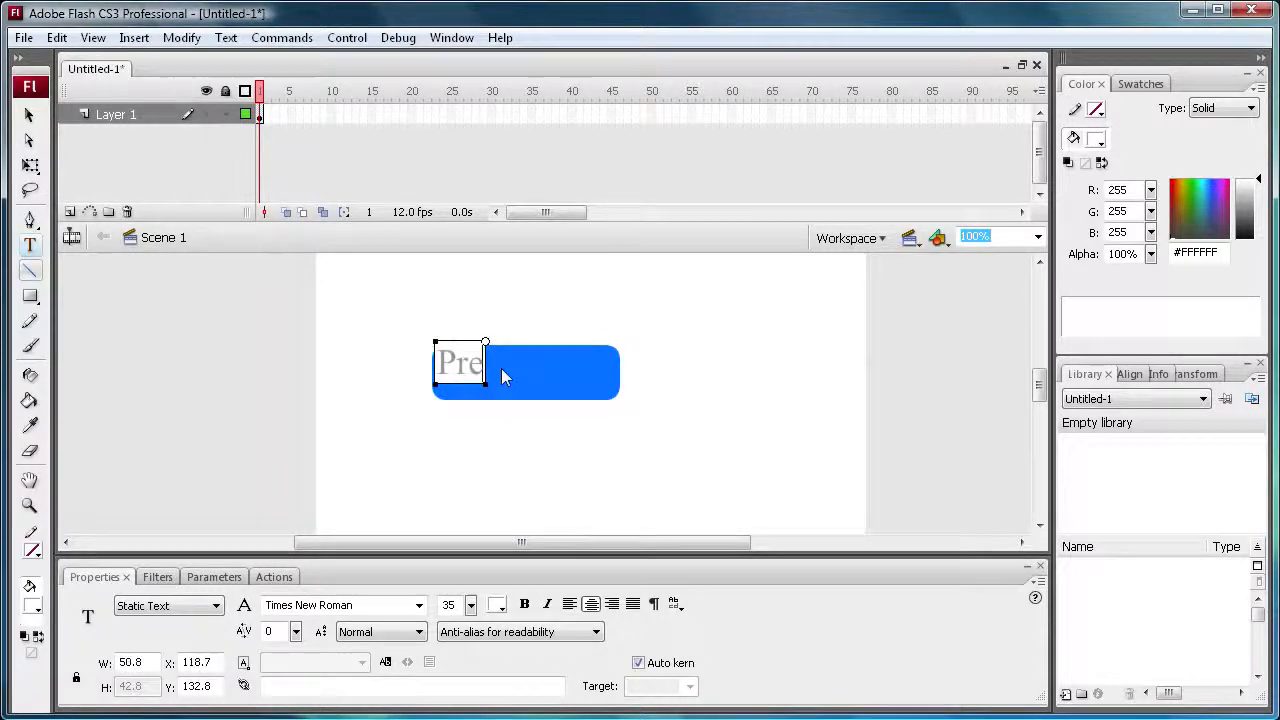
text(ss Me!)
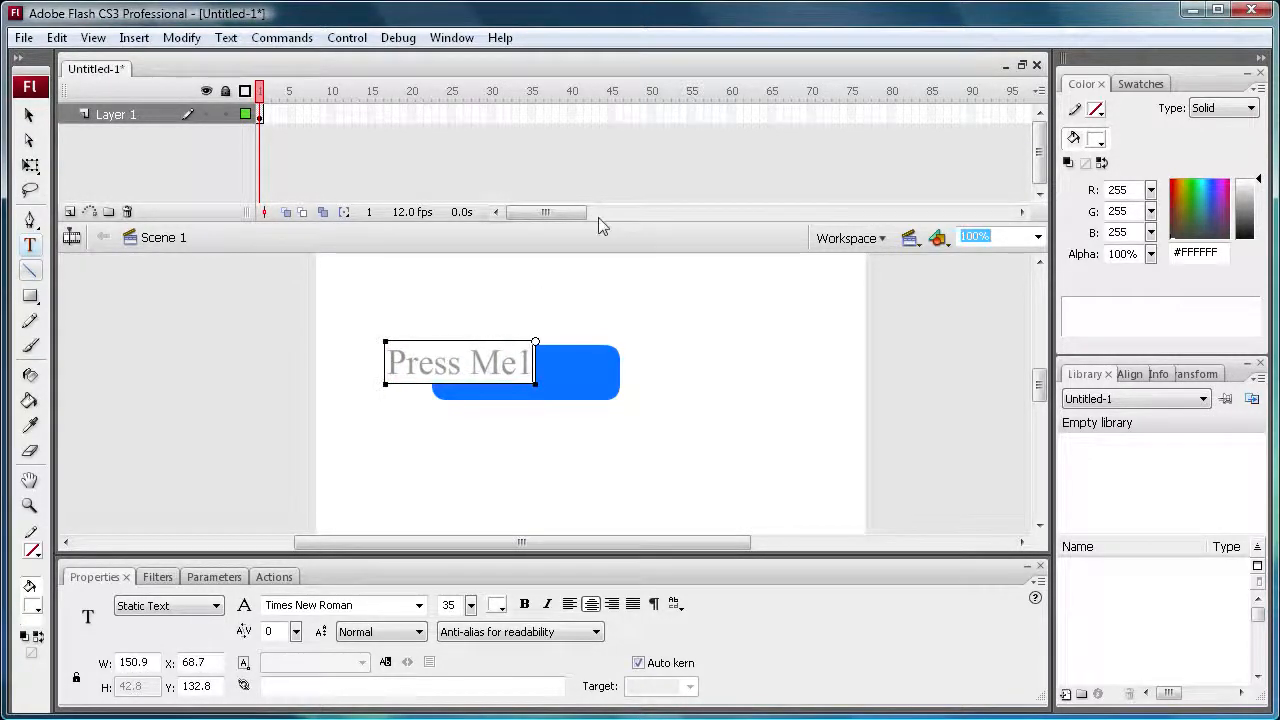
Move the "Press Me!" text so it sits centred on the blue rectangle
click(27, 117)
drag(450, 347, 536, 384)
key(Left)
key(Left)
key(Left)
key(Left)
key(Left)
key(Left)
key(Left)
click(372, 386)
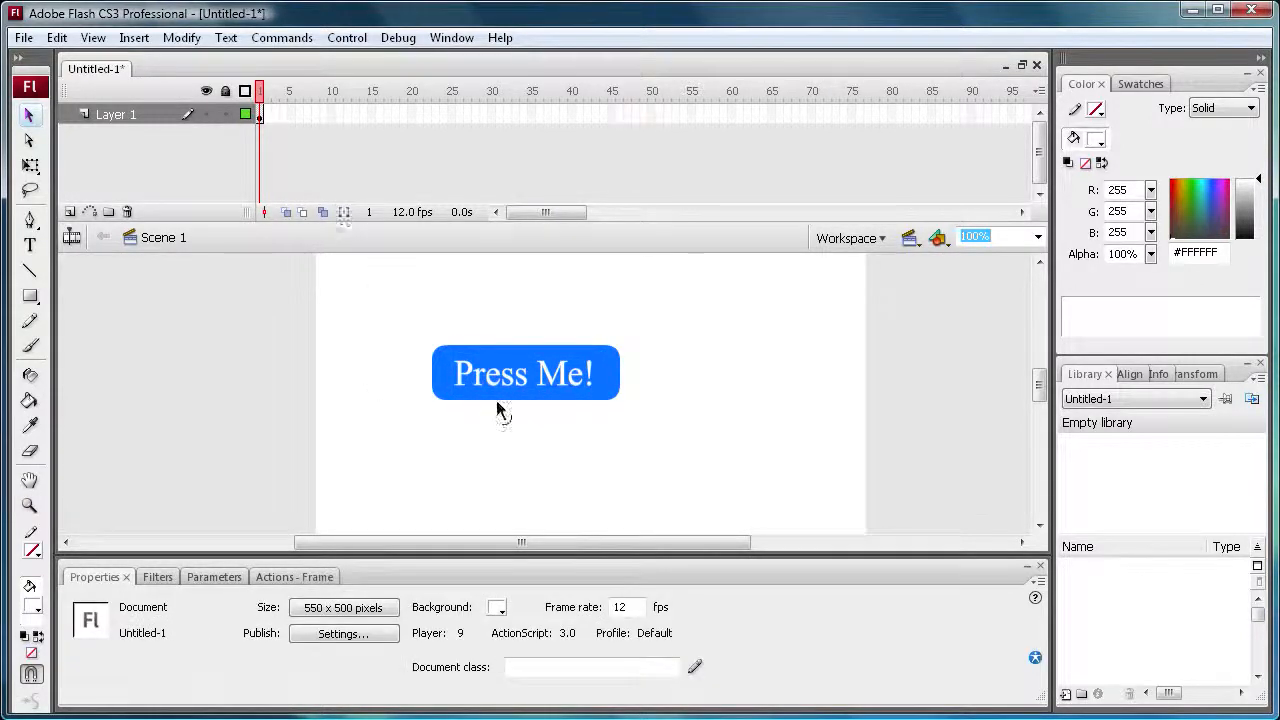
Convert the blue rectangle and its text together into a Button symbol named mybutton
drag(386, 298, 678, 450)
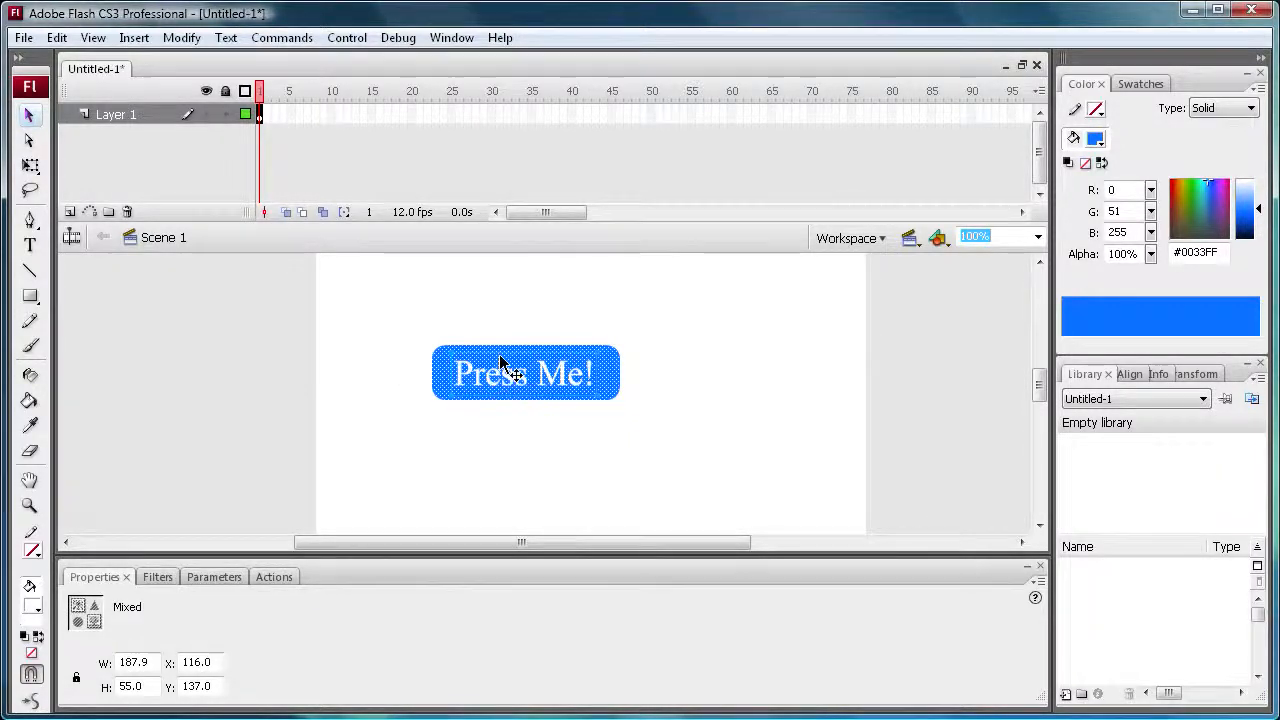
key(F8)
drag(718, 281, 602, 141)
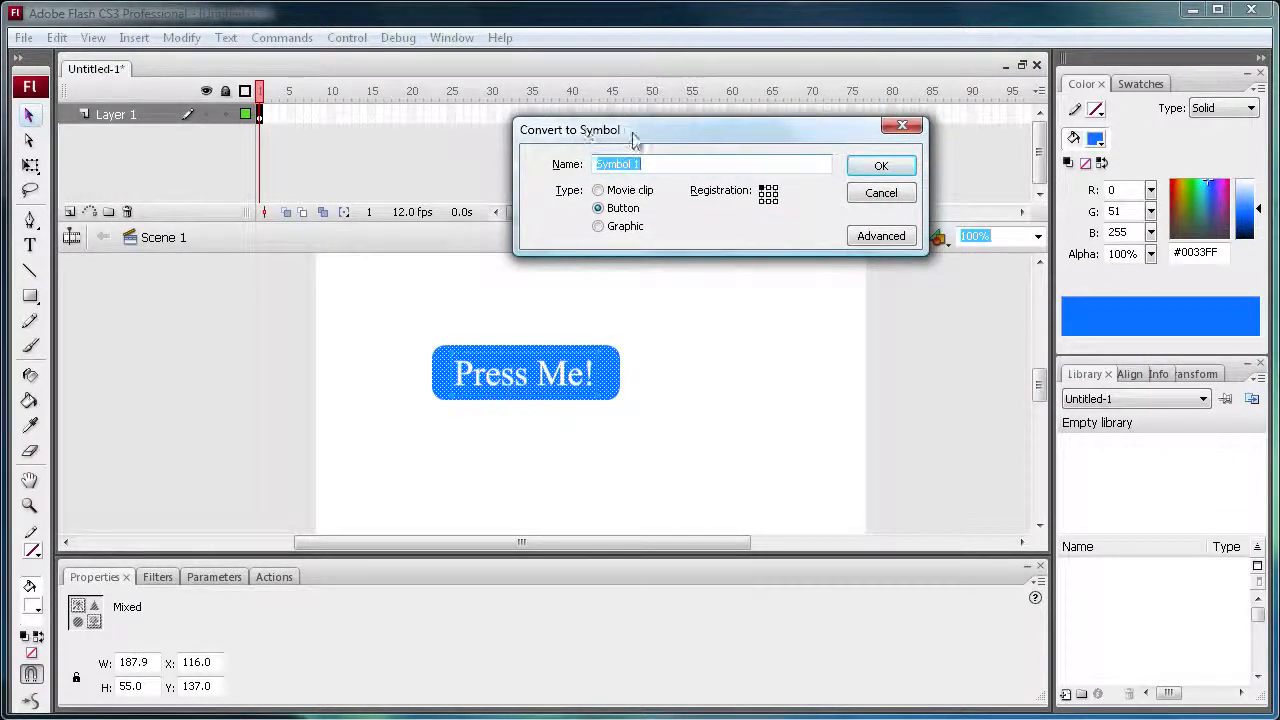
click(598, 190)
click(600, 209)
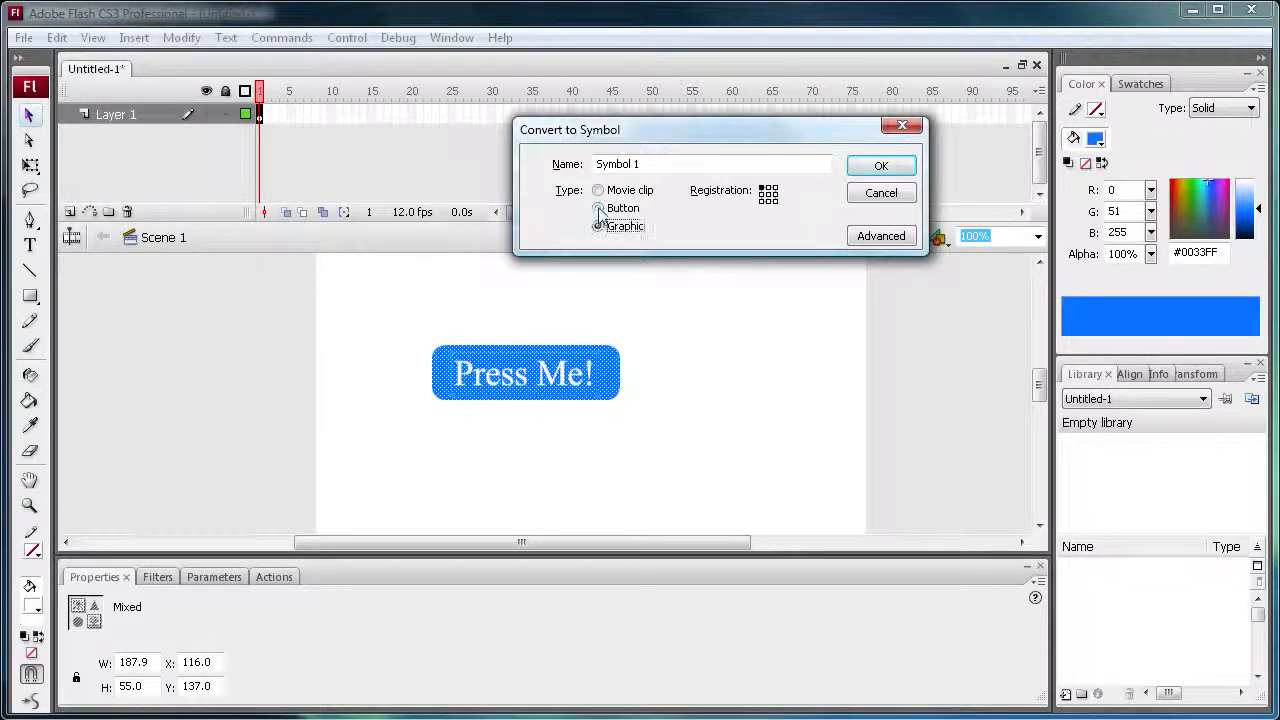
click(600, 209)
drag(647, 165, 558, 164)
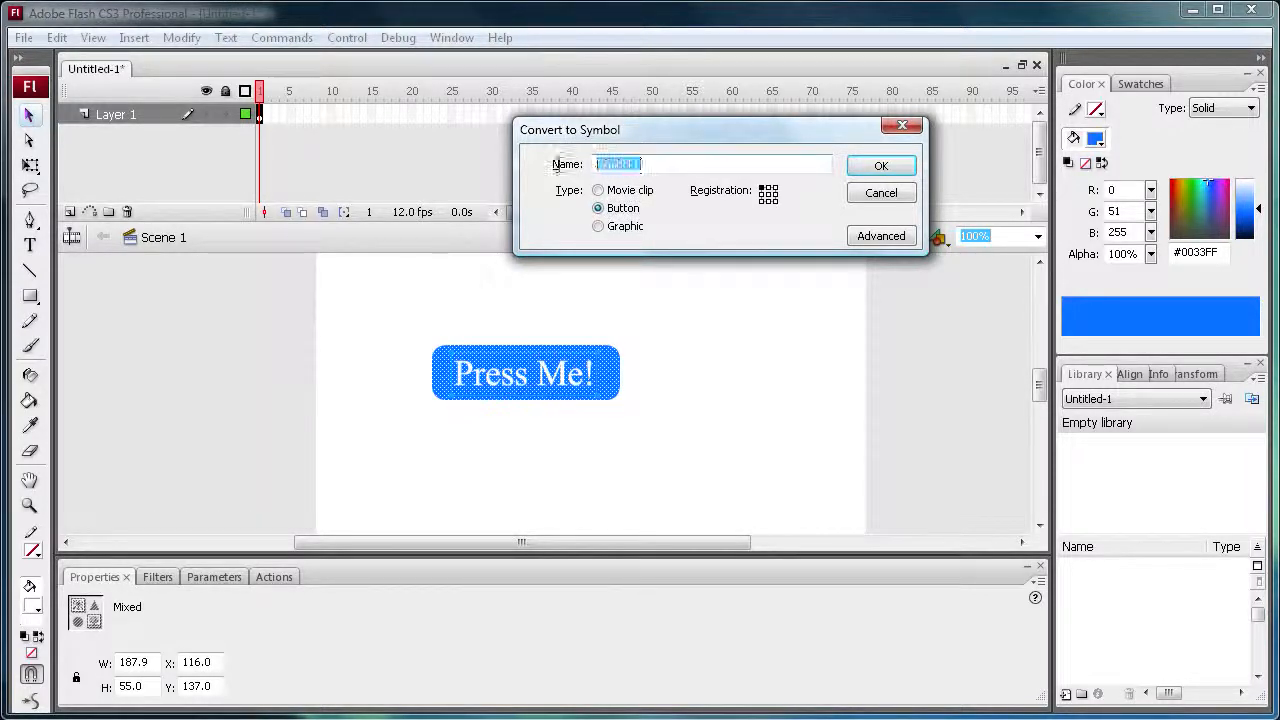
text(mybutton)
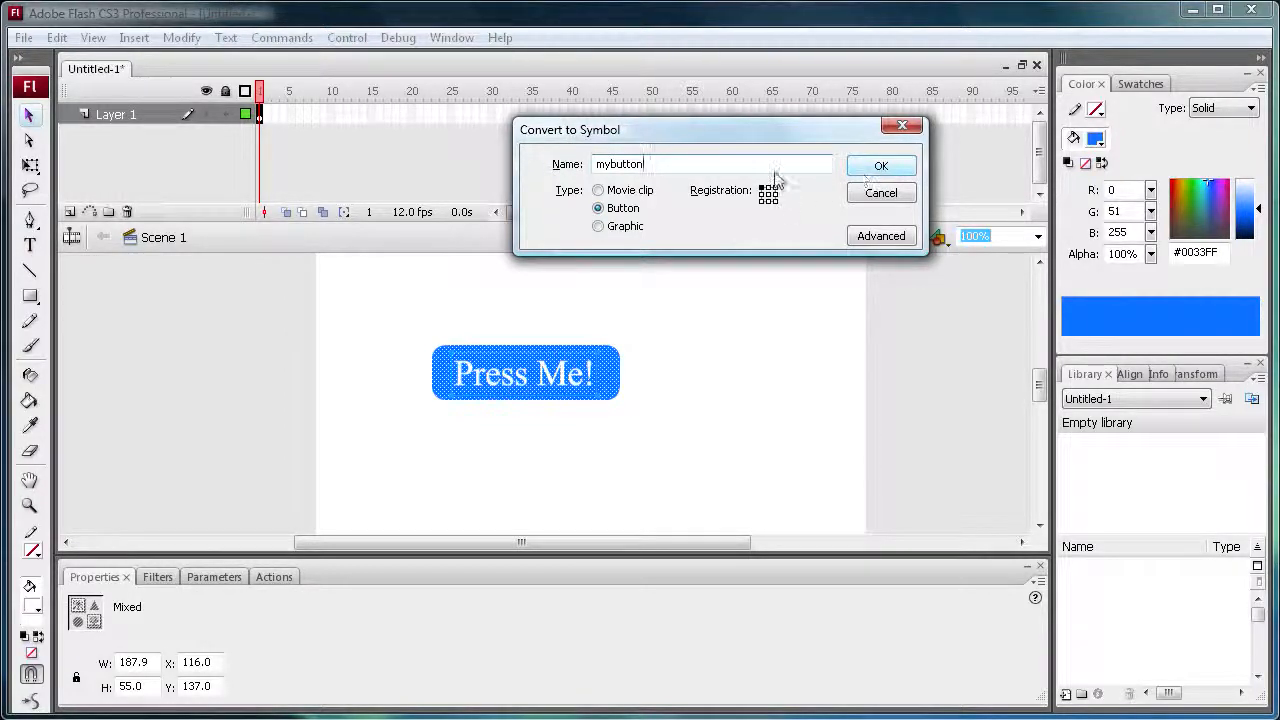
click(880, 167)
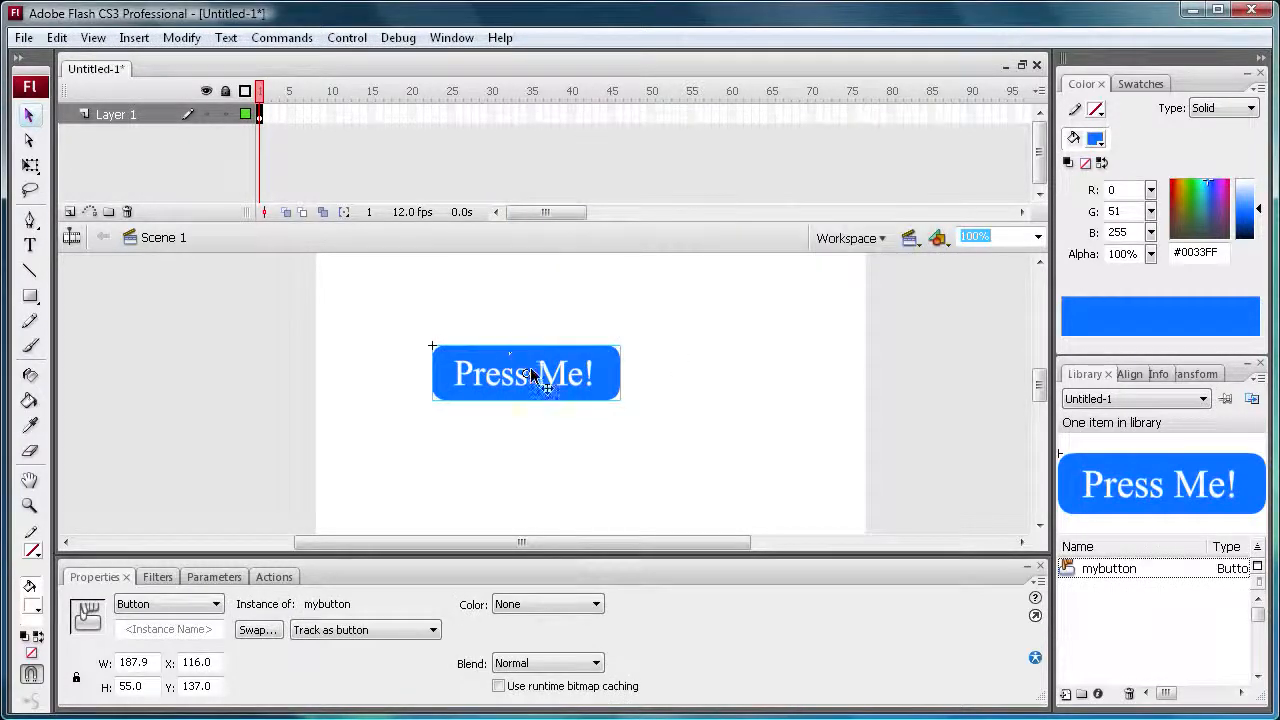
Move the button instance to the stage's upper-left area, at about X 25, Y 85
drag(551, 394, 551, 343)
drag(467, 340, 426, 328)
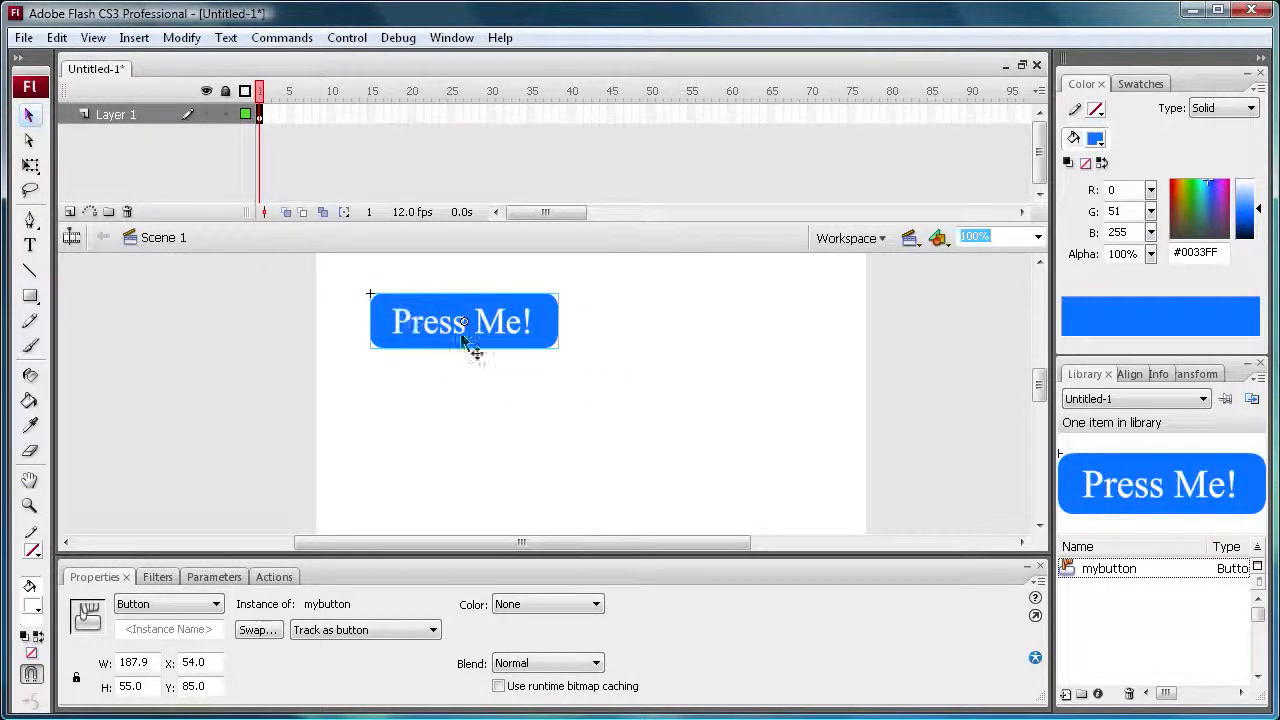
drag(425, 342, 385, 345)
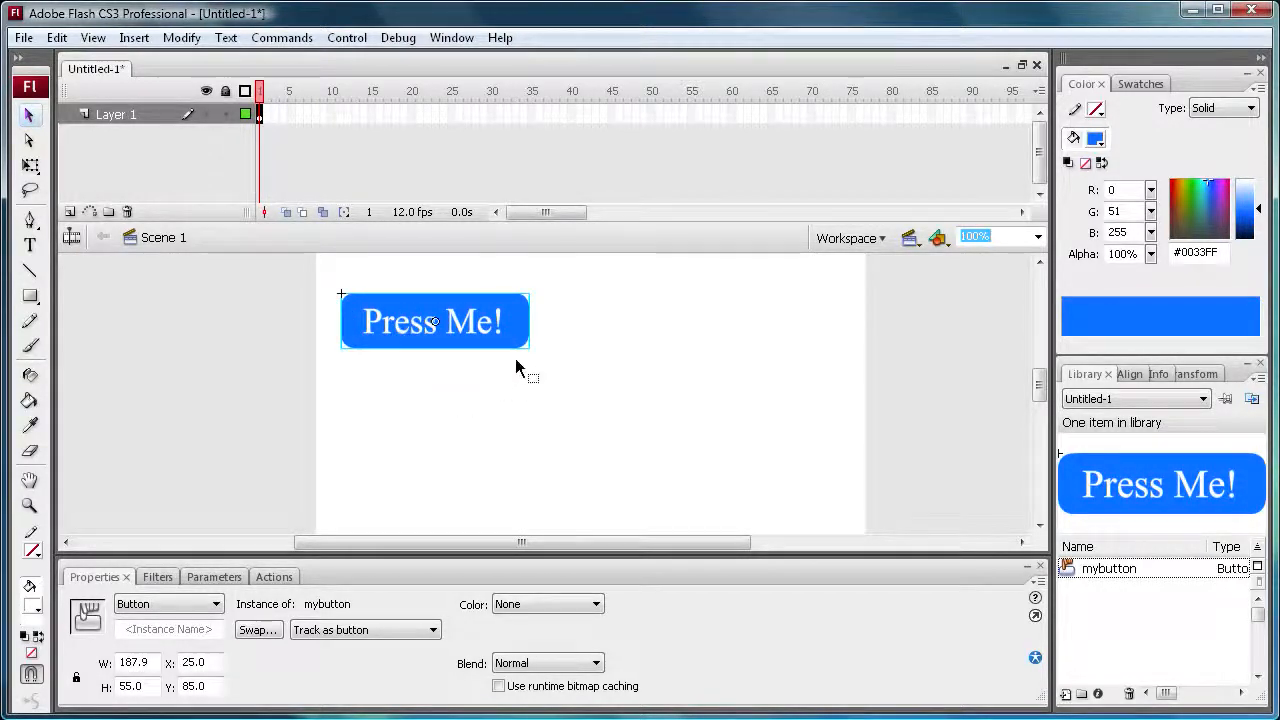
Open the mybutton symbol for editing and go through its Up, Over, Down and Hit frames
double_click(408, 338)
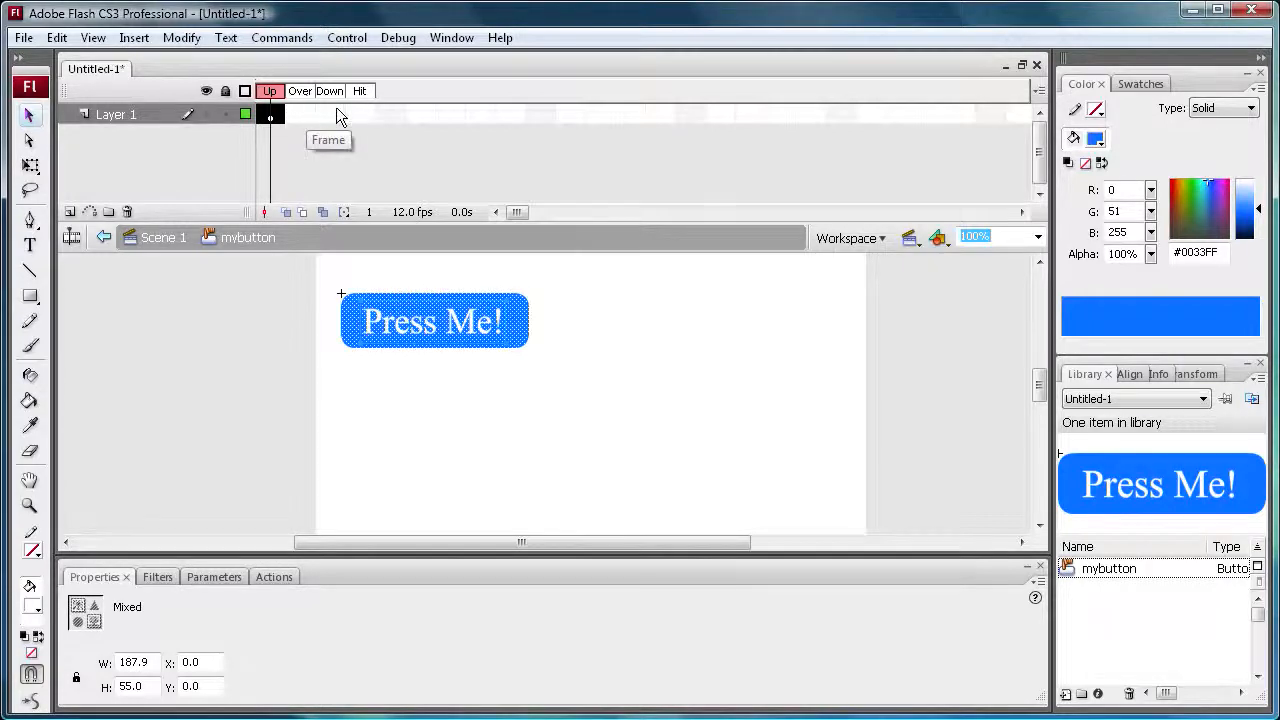
click(270, 114)
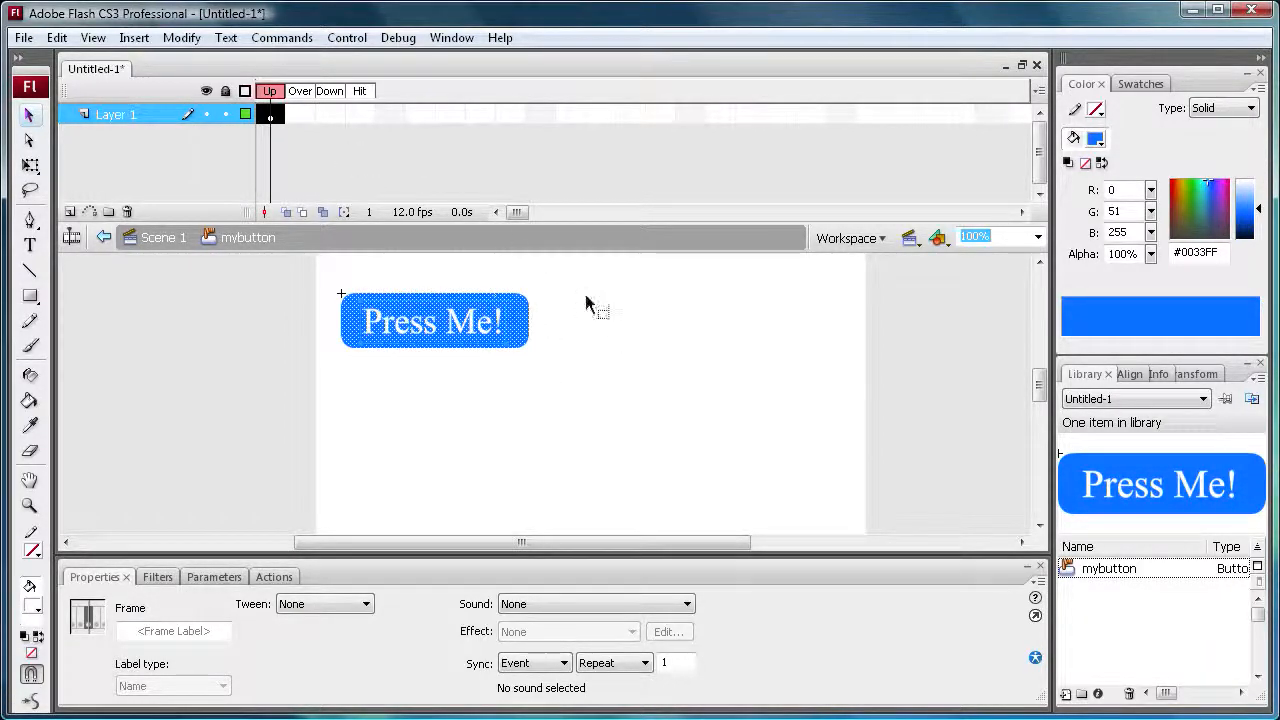
click(296, 146)
click(302, 115)
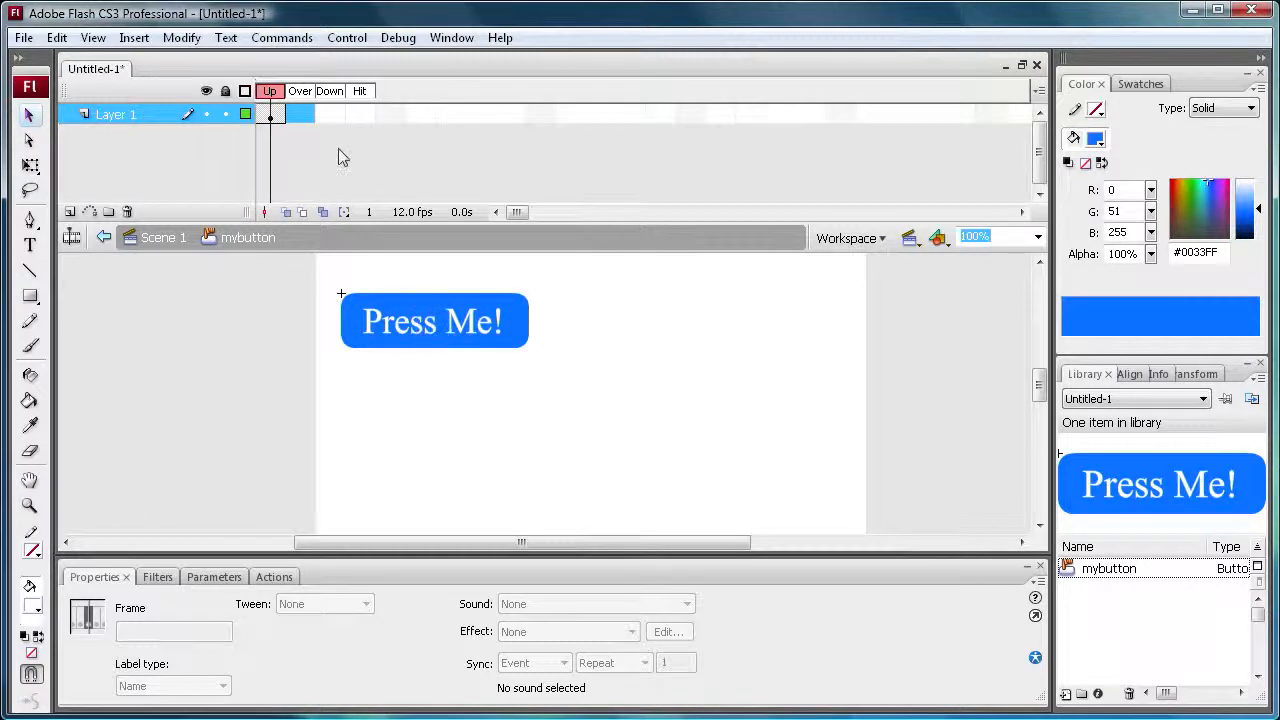
click(338, 116)
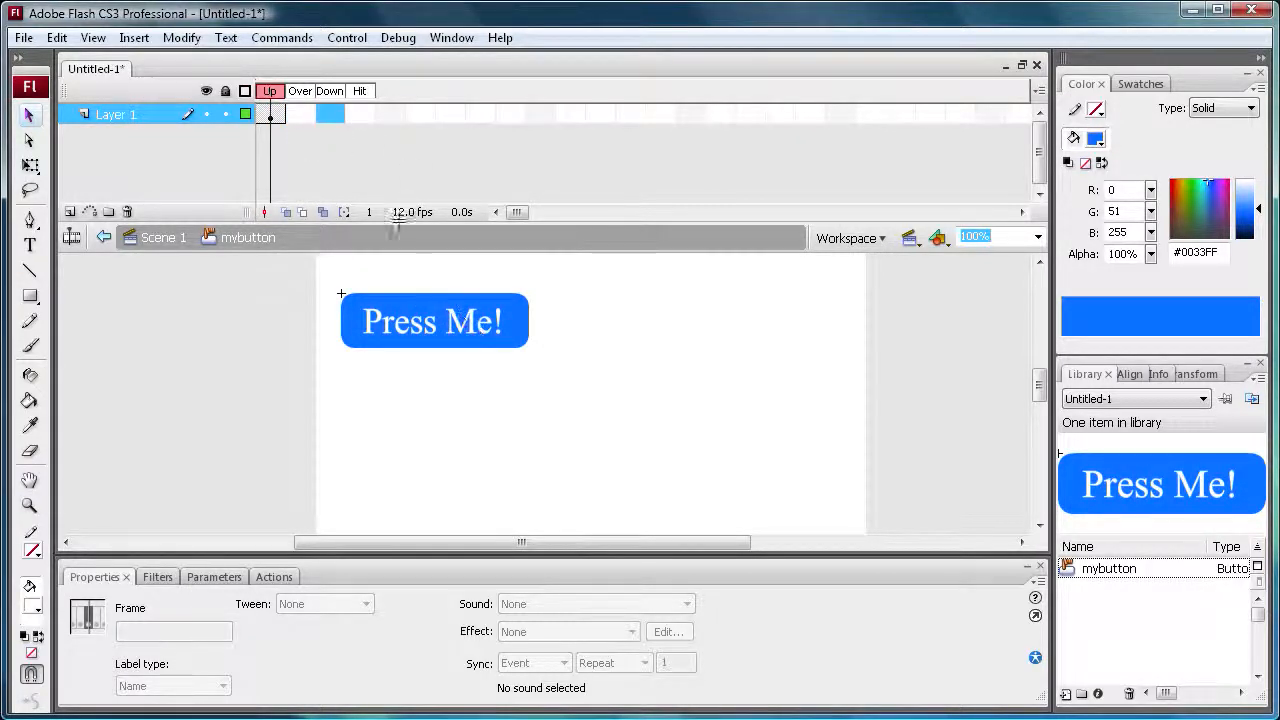
click(360, 116)
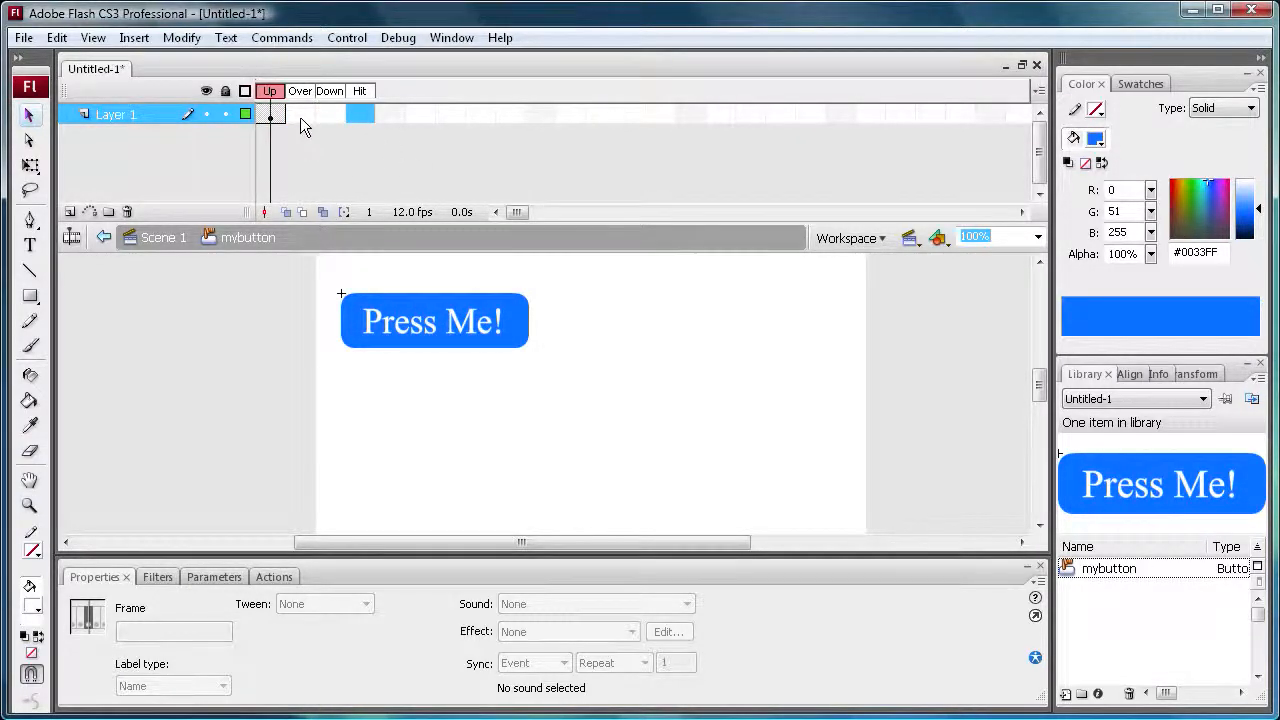
Copy the Up frame of mybutton and paste it into the Over and Down frames
click(272, 116)
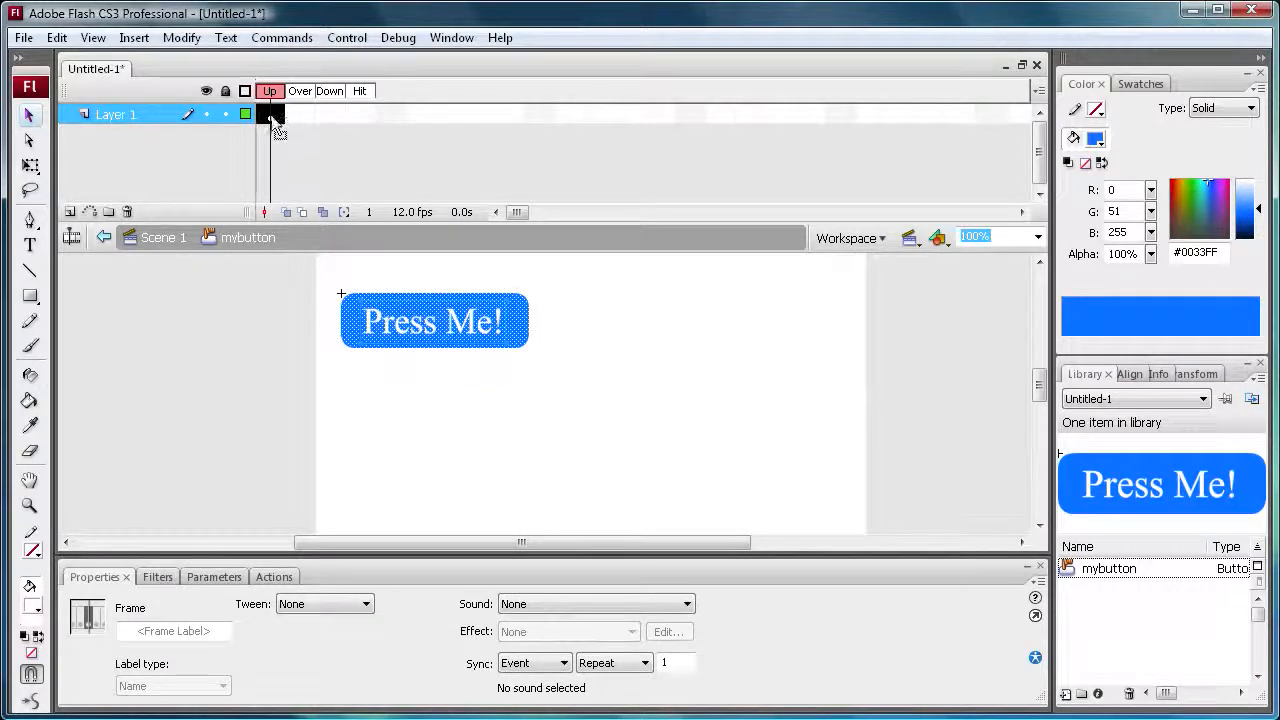
right_click(272, 116)
key(Escape)
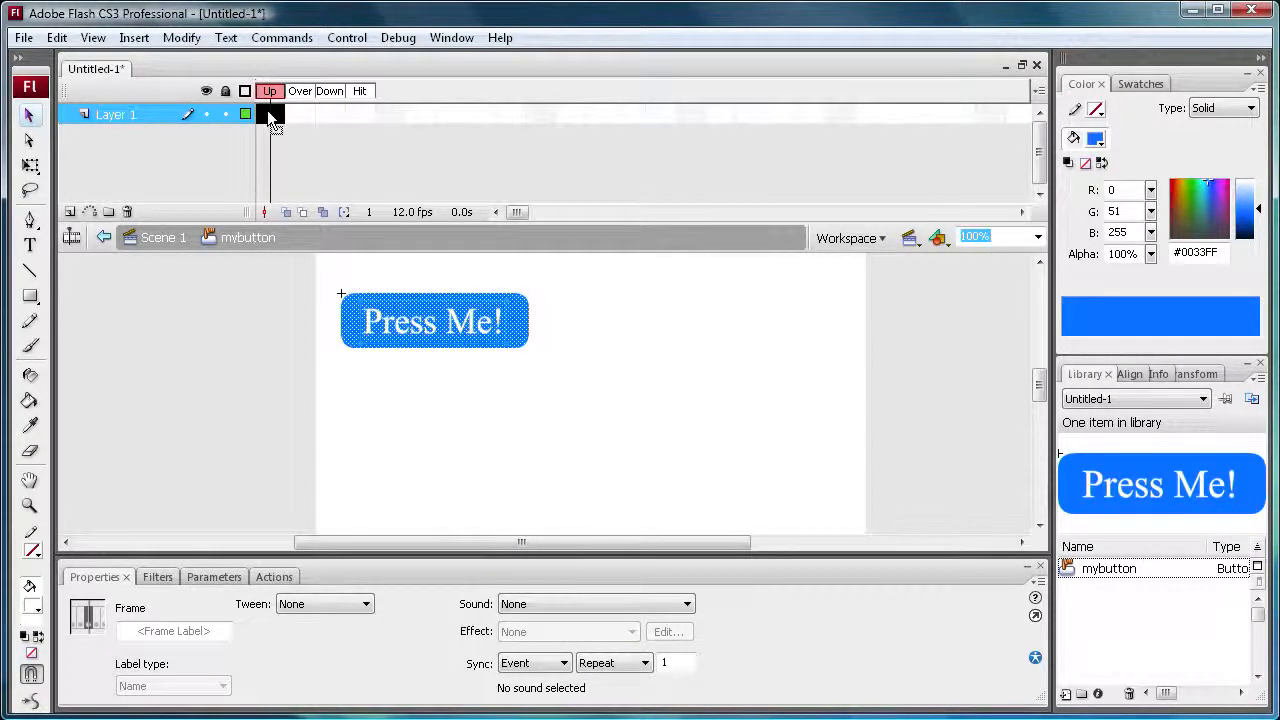
right_click(275, 118)
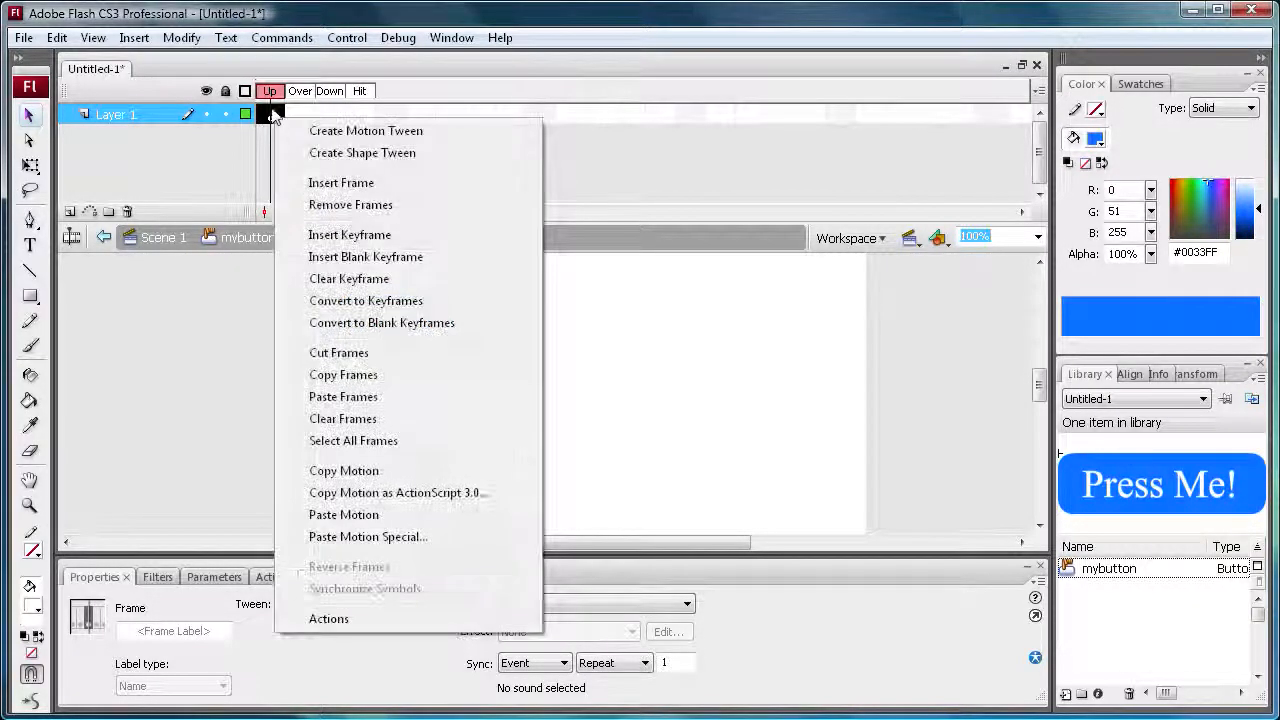
click(367, 380)
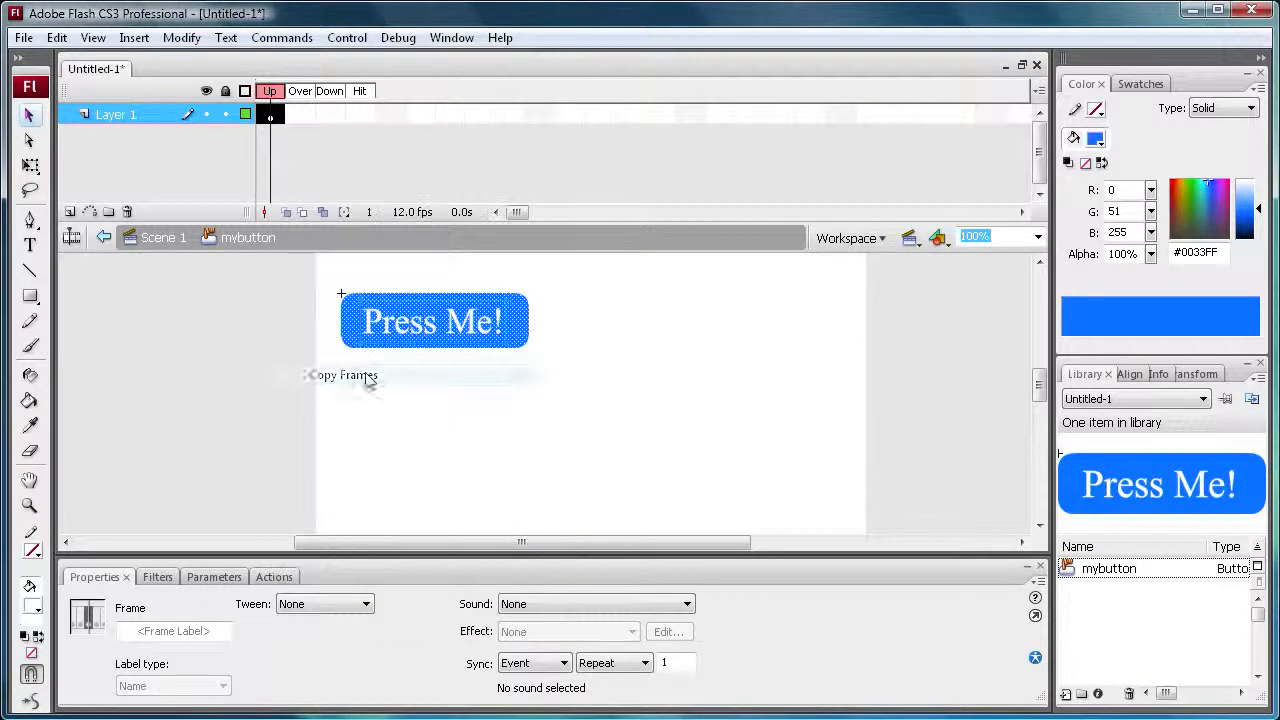
right_click(302, 117)
click(371, 393)
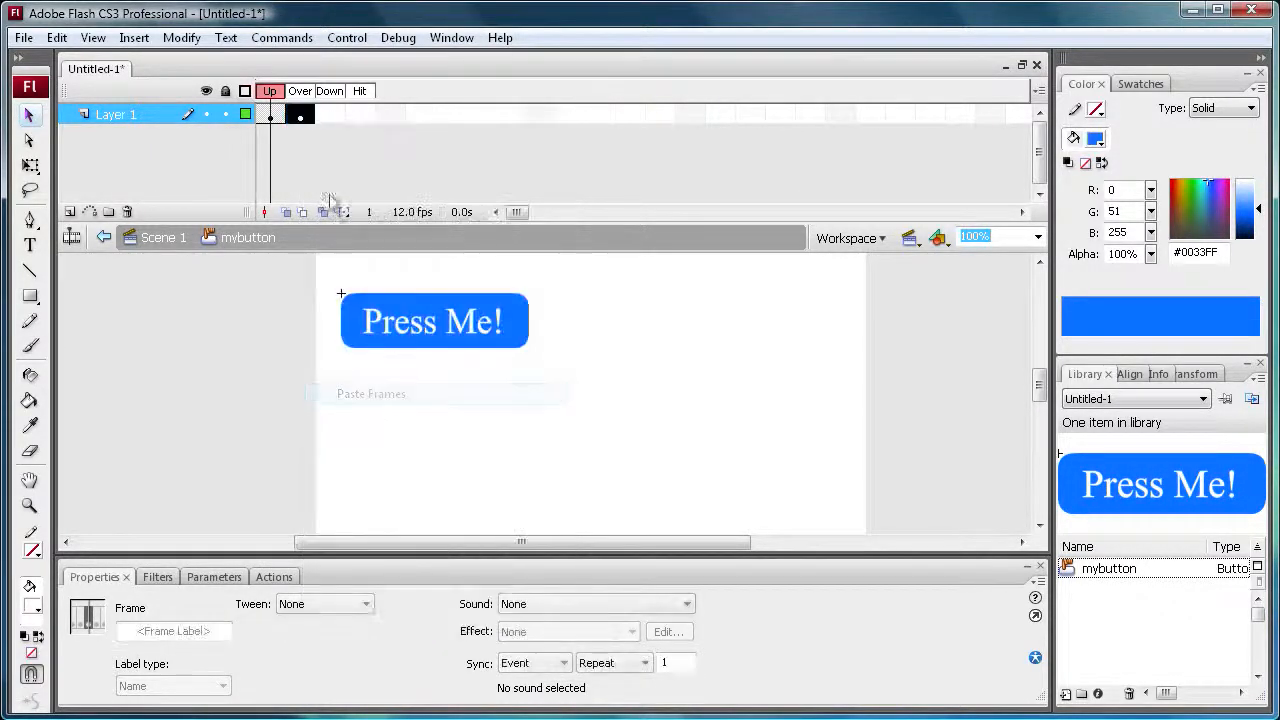
click(335, 117)
right_click(335, 117)
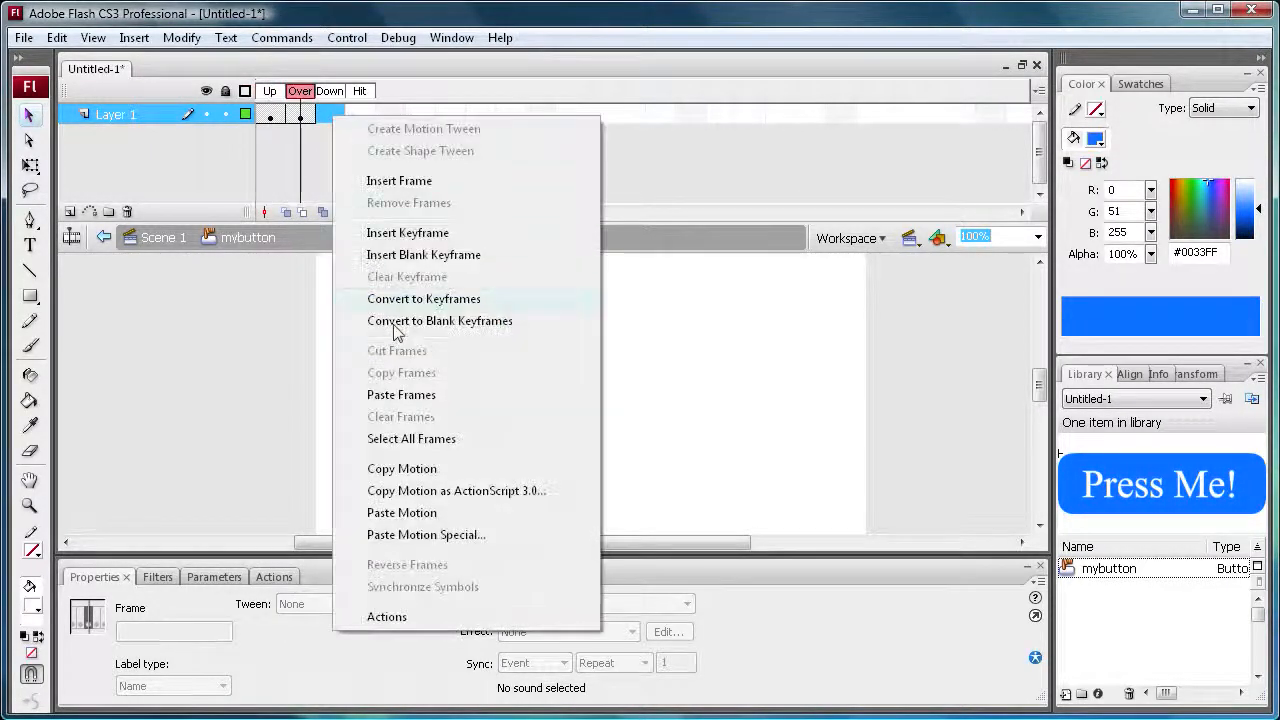
click(414, 391)
Recolor the rounded rectangle in mybutton's Over frame with the lighter blue fill #0066FF
click(308, 140)
click(290, 118)
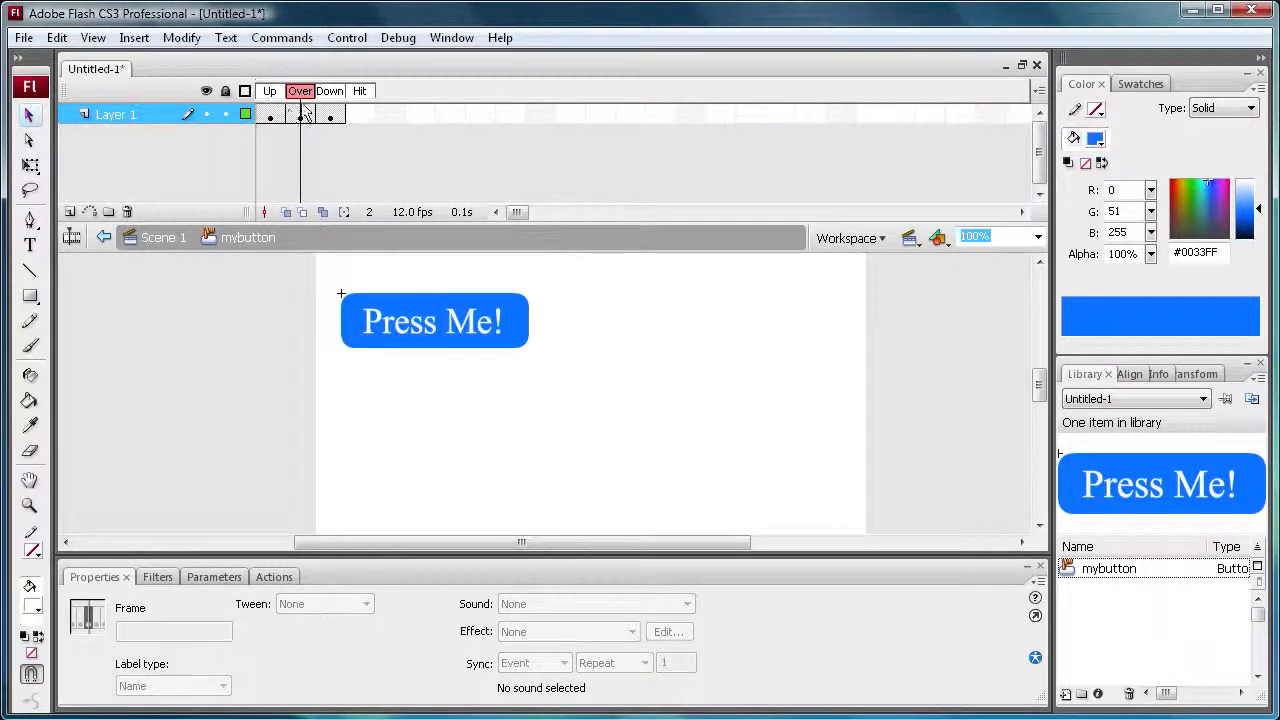
click(345, 328)
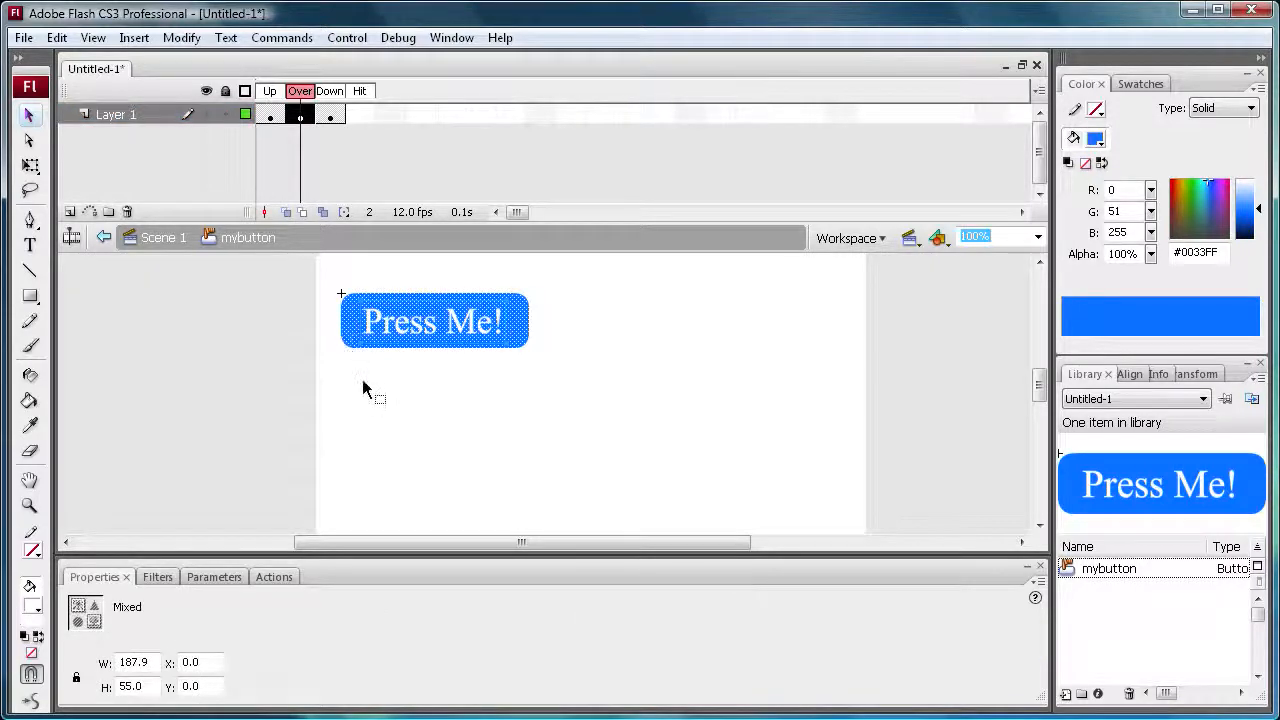
click(366, 386)
click(354, 337)
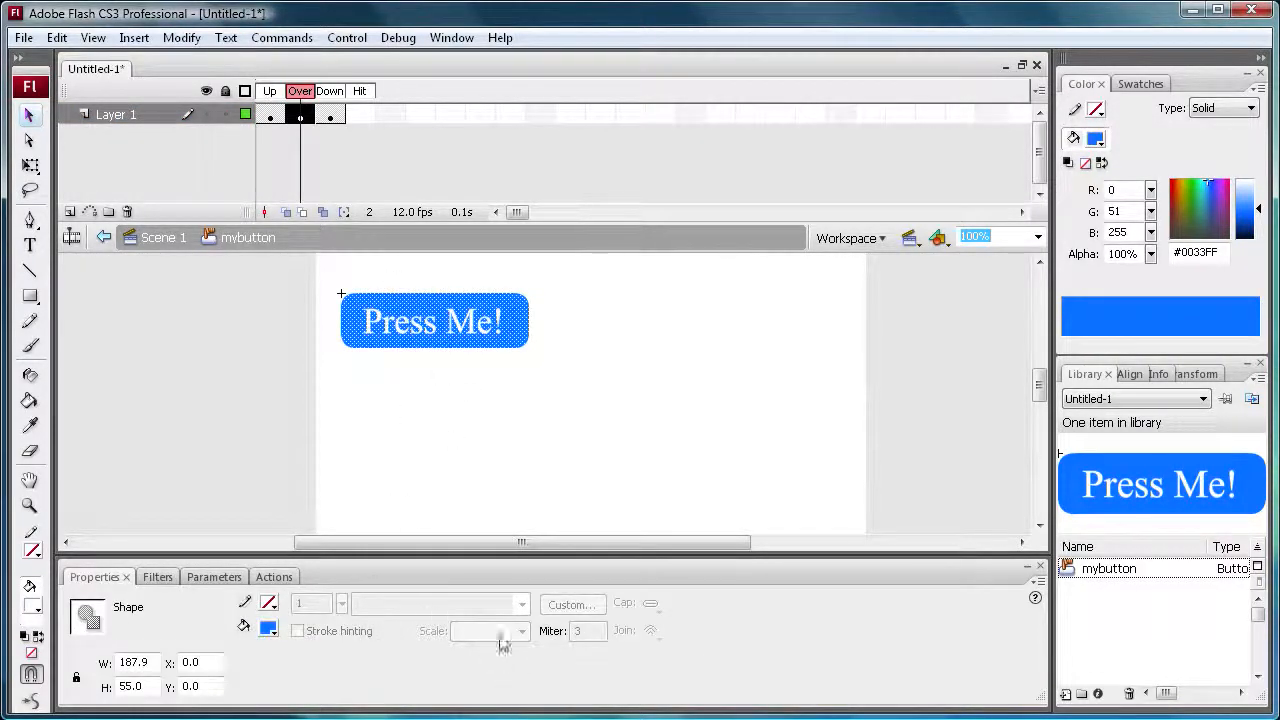
click(268, 630)
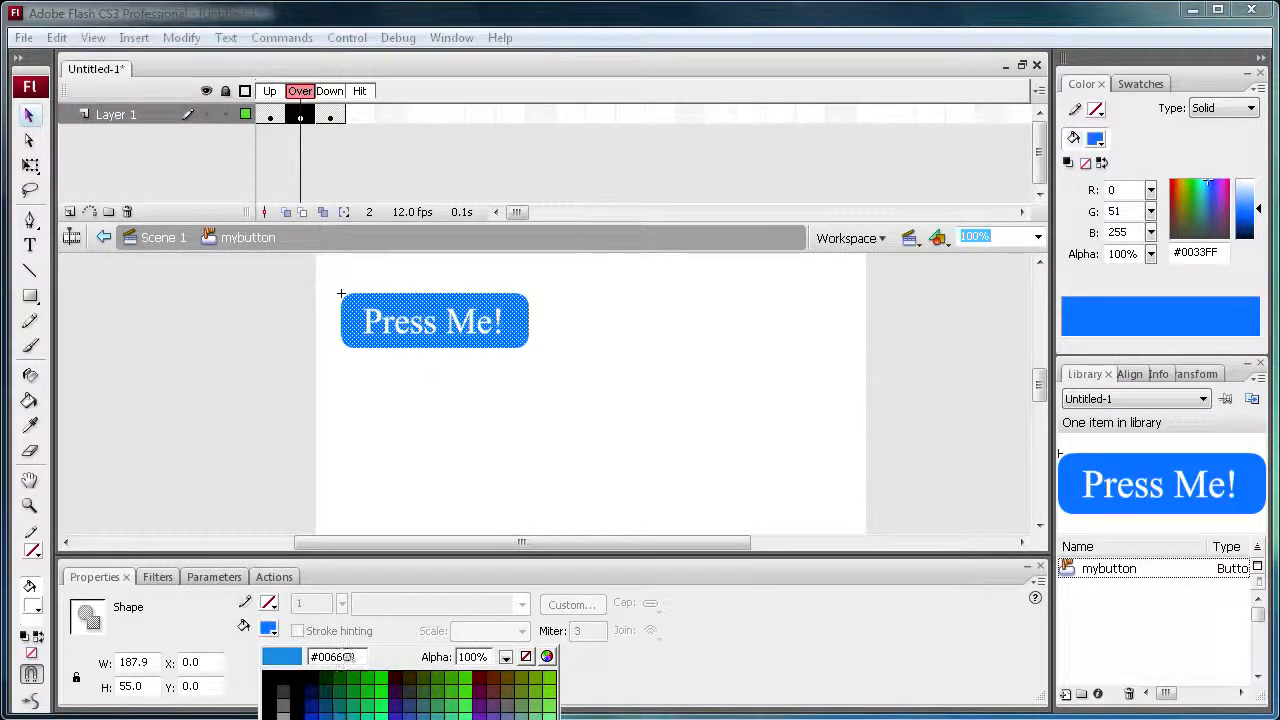
click(325, 695)
click(422, 405)
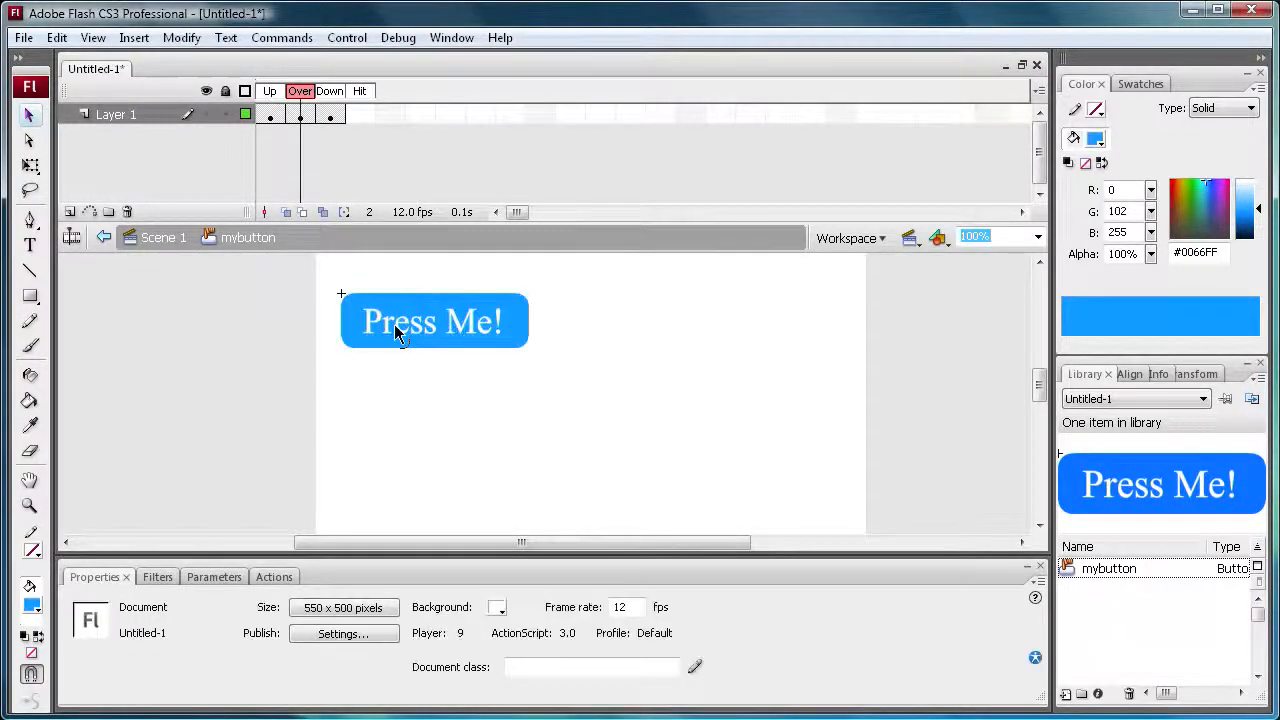
Copy the Over frame of mybutton and paste it over the Down frame
mouse_move(300, 95)
mouse_down()
mouse_move(274, 97)
mouse_move(296, 97)
mouse_move(278, 97)
mouse_move(296, 110)
mouse_up()
click(299, 114)
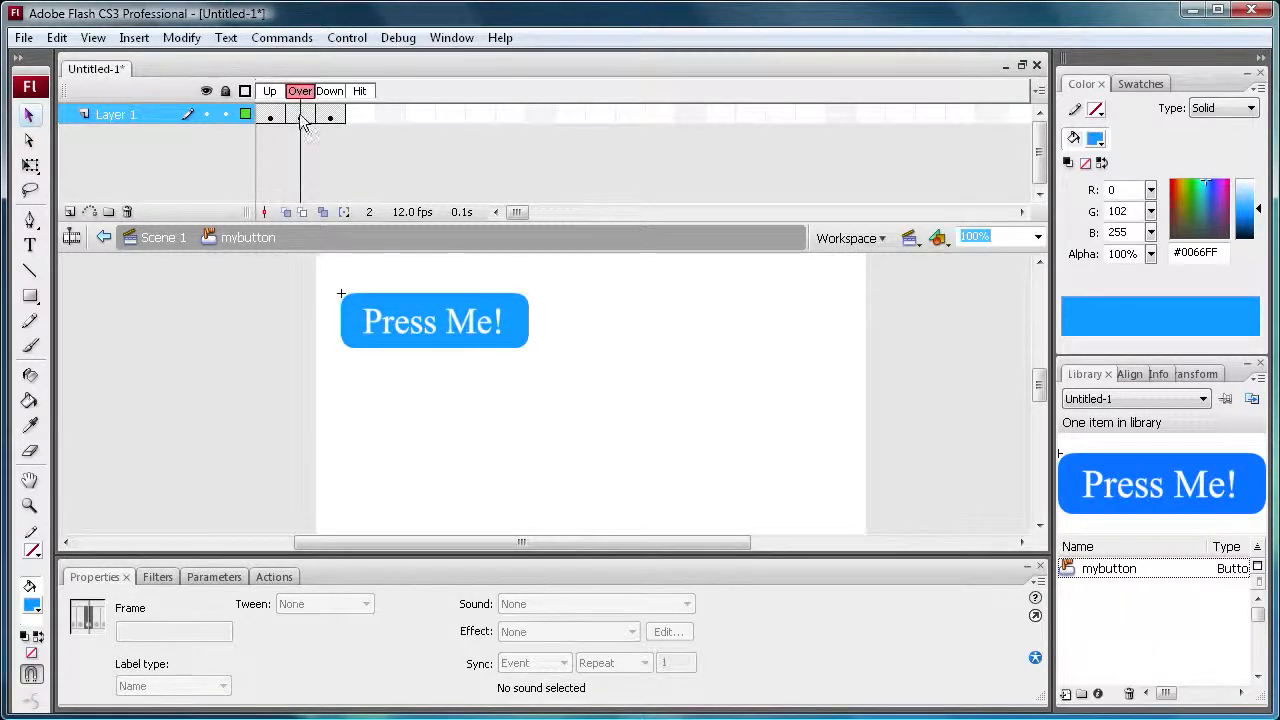
right_click(301, 118)
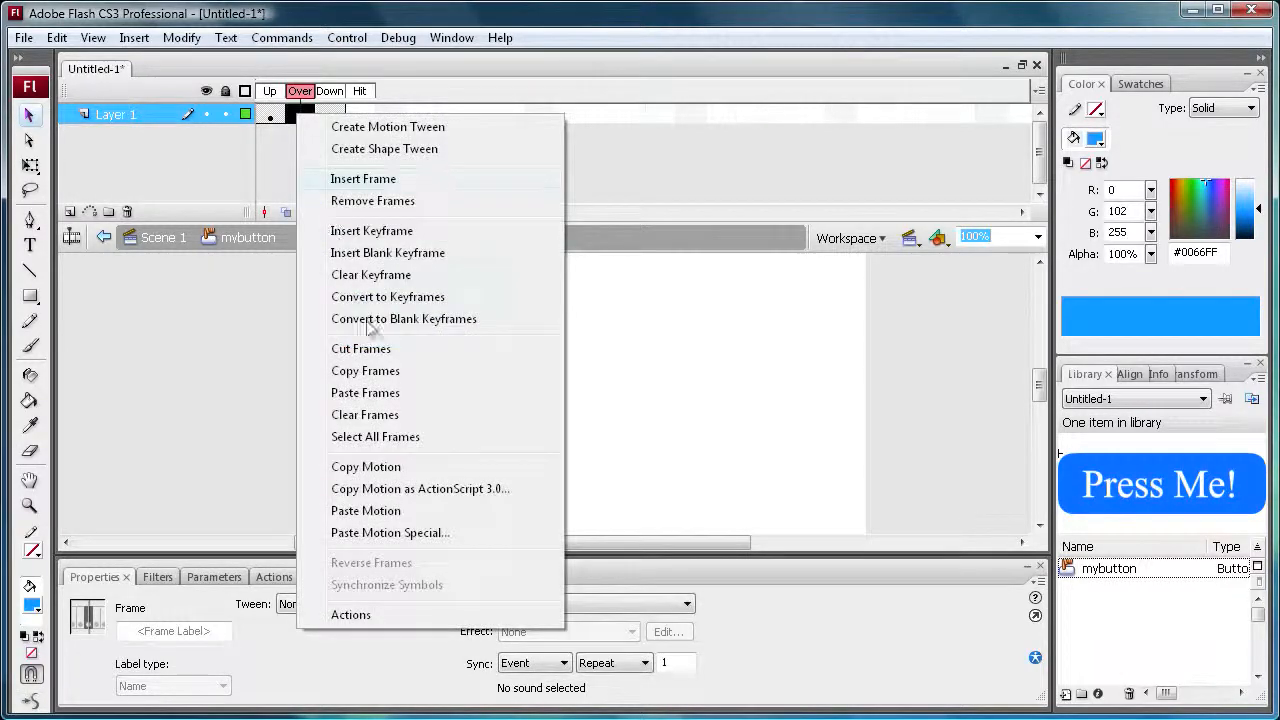
click(385, 374)
click(333, 114)
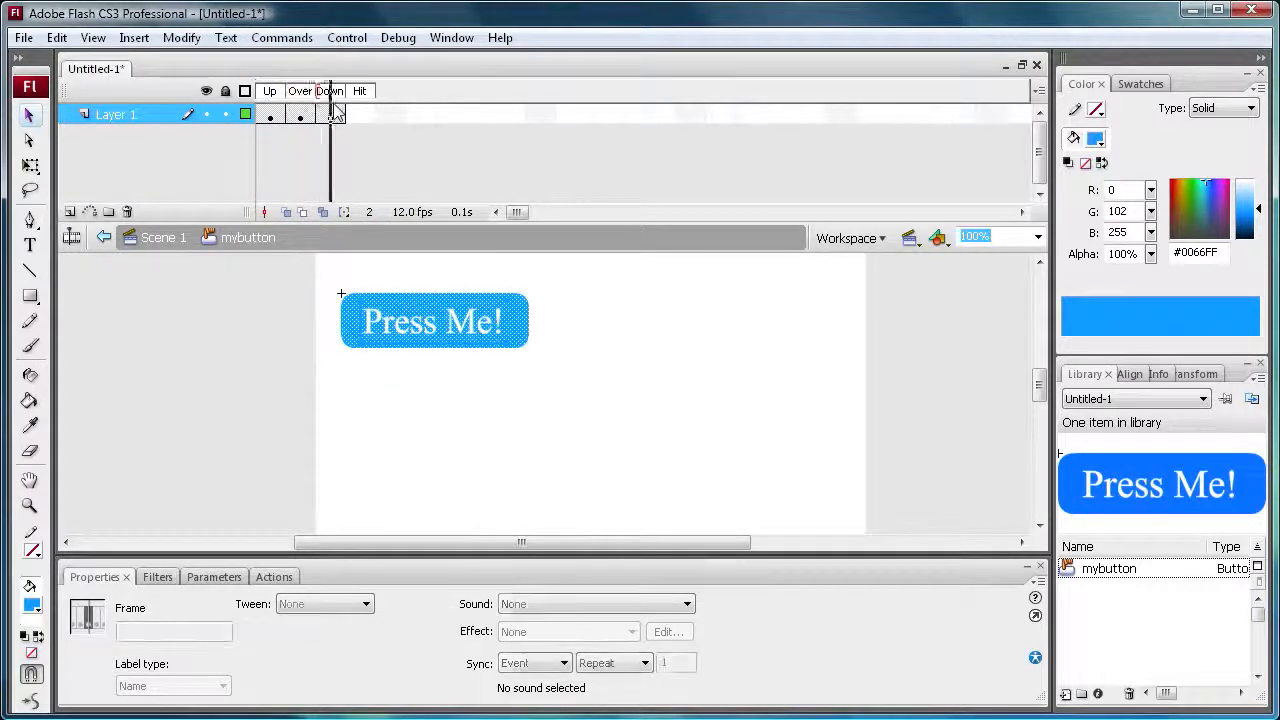
right_click(334, 116)
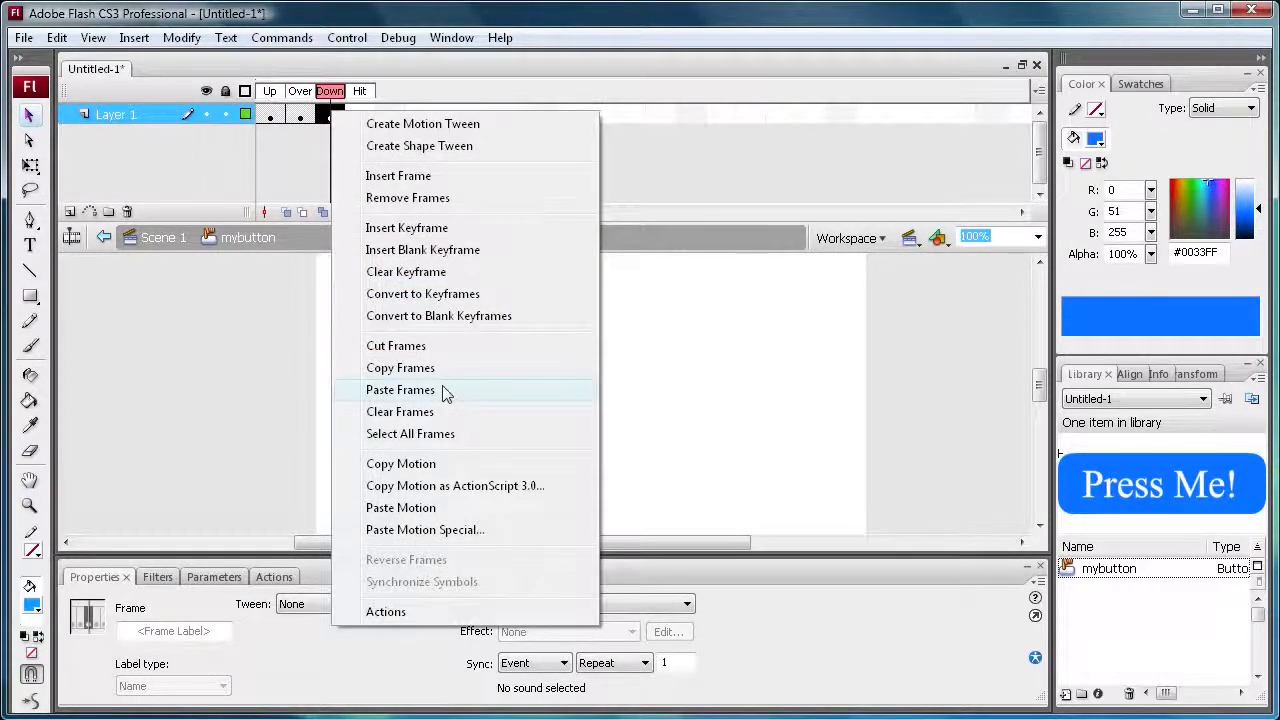
click(400, 389)
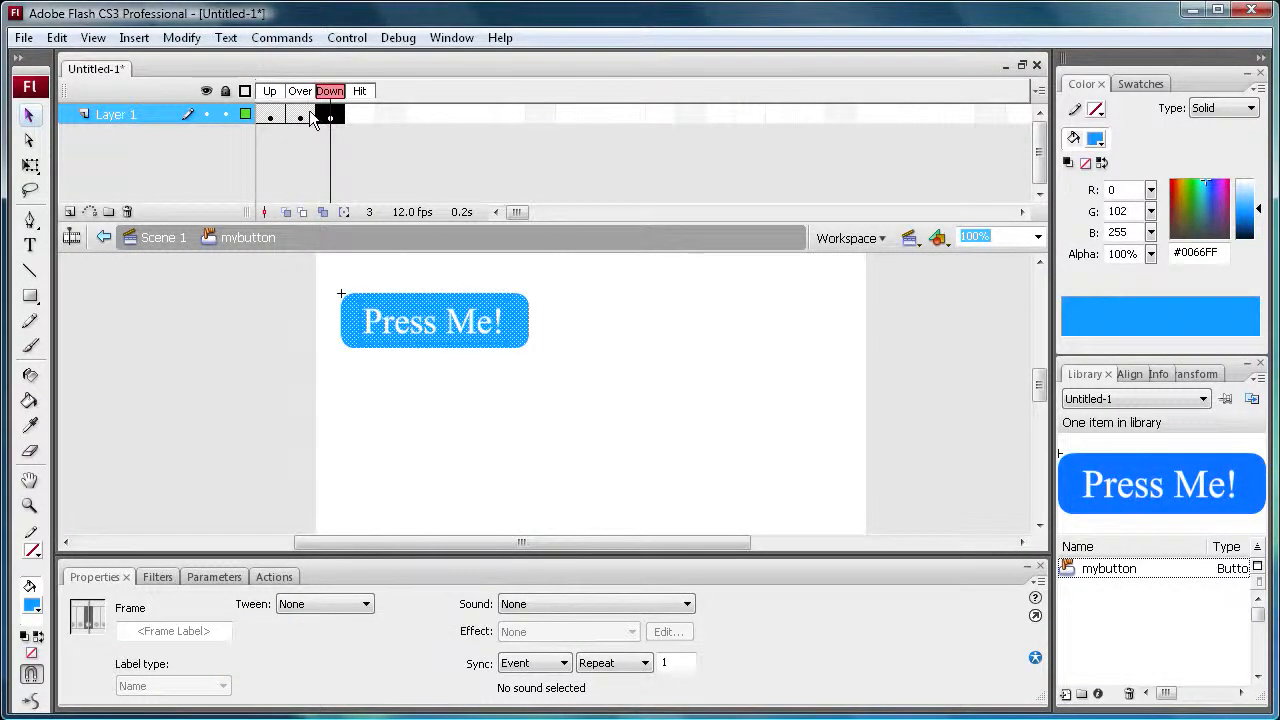
click(300, 114)
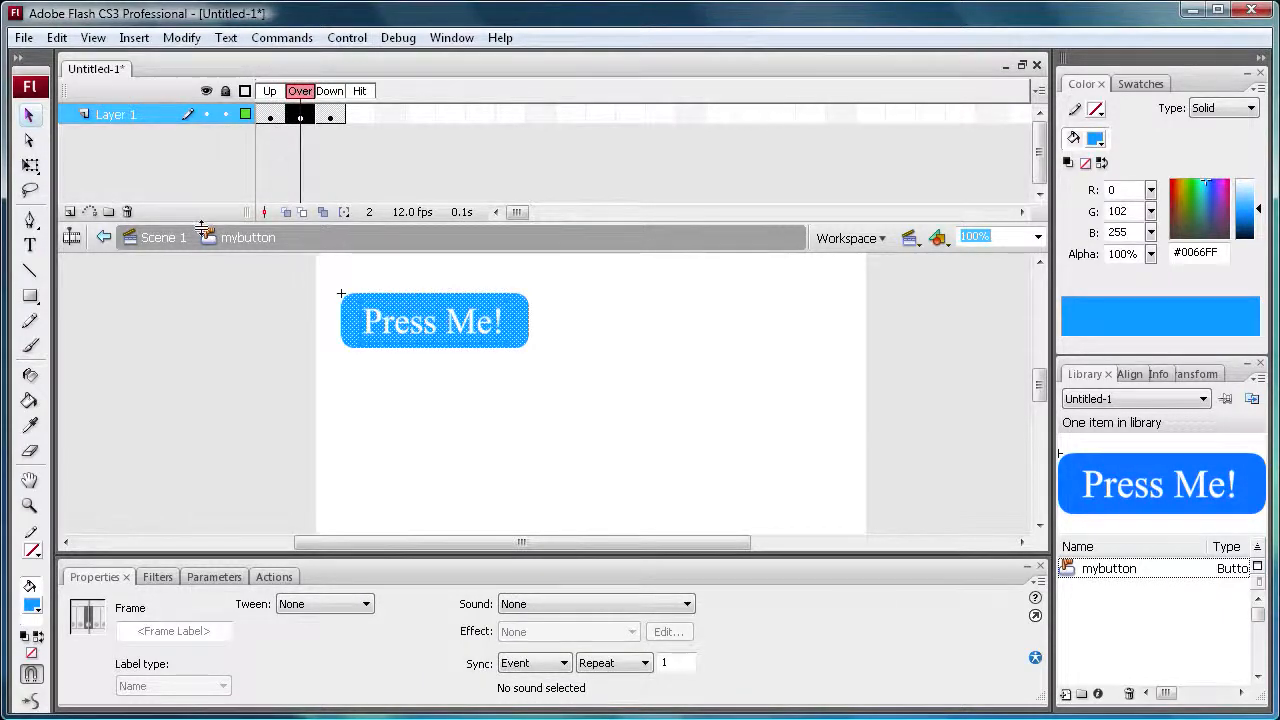
Return to Scene 1, test the movie to check the button's rollover, and close the preview
click(163, 240)
click(347, 37)
click(374, 186)
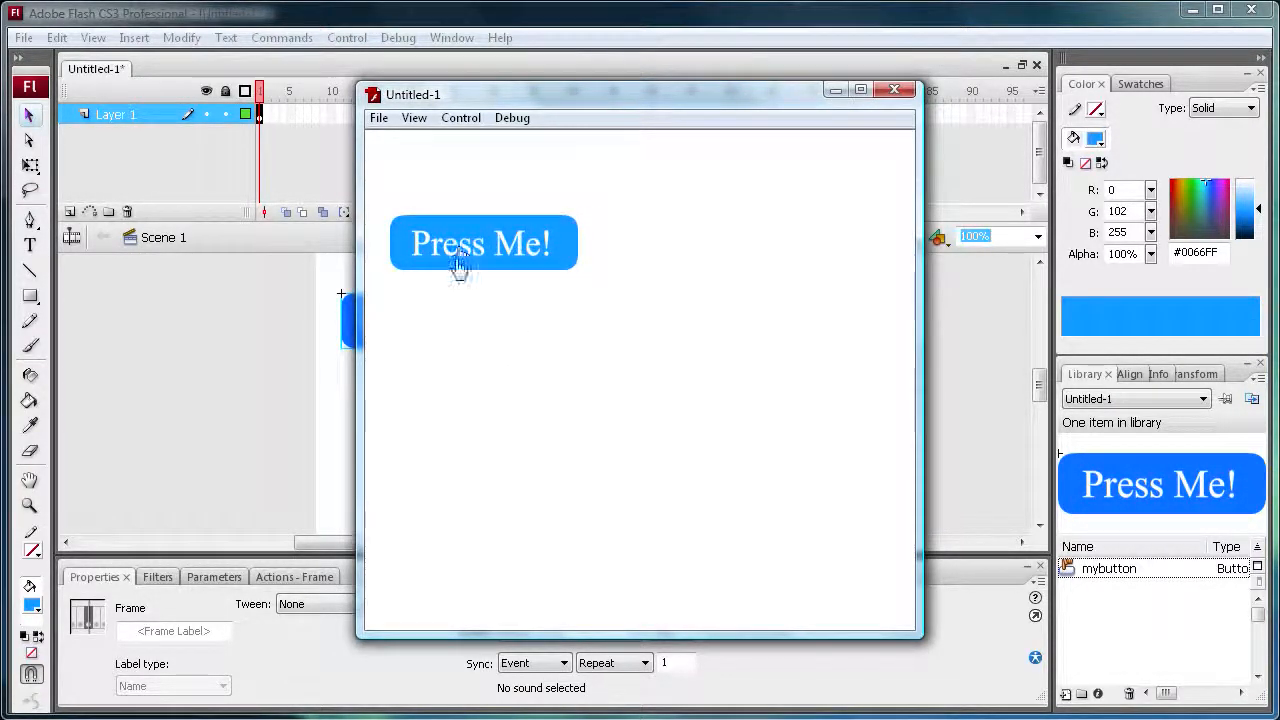
click(895, 91)
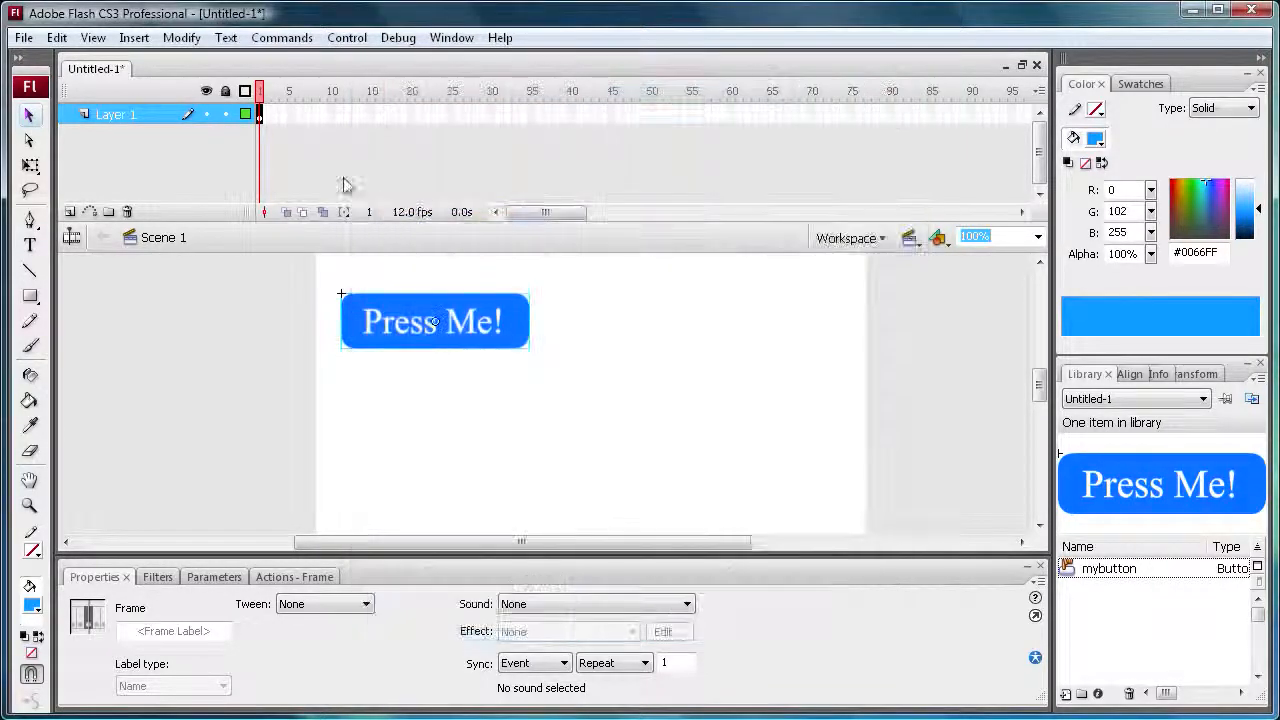
Reopen the mybutton symbol to inspect its Hit frame, and return to Scene 1
double_click(365, 333)
click(362, 118)
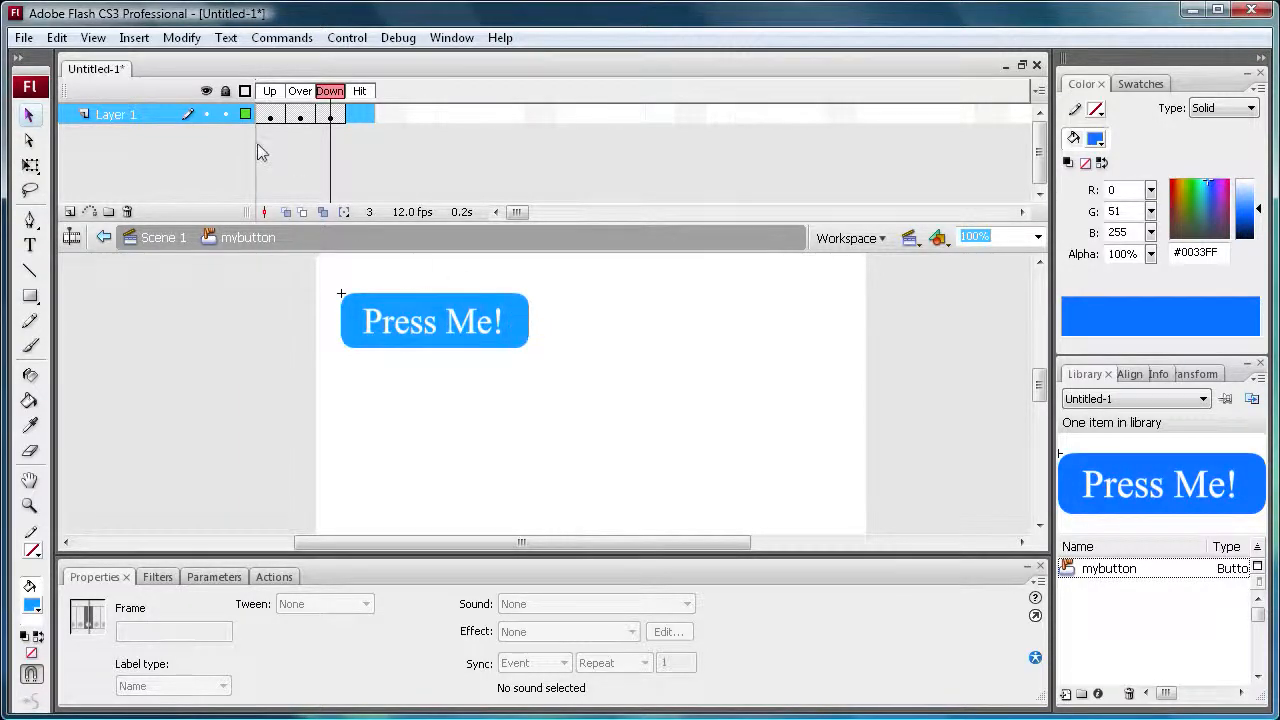
click(517, 392)
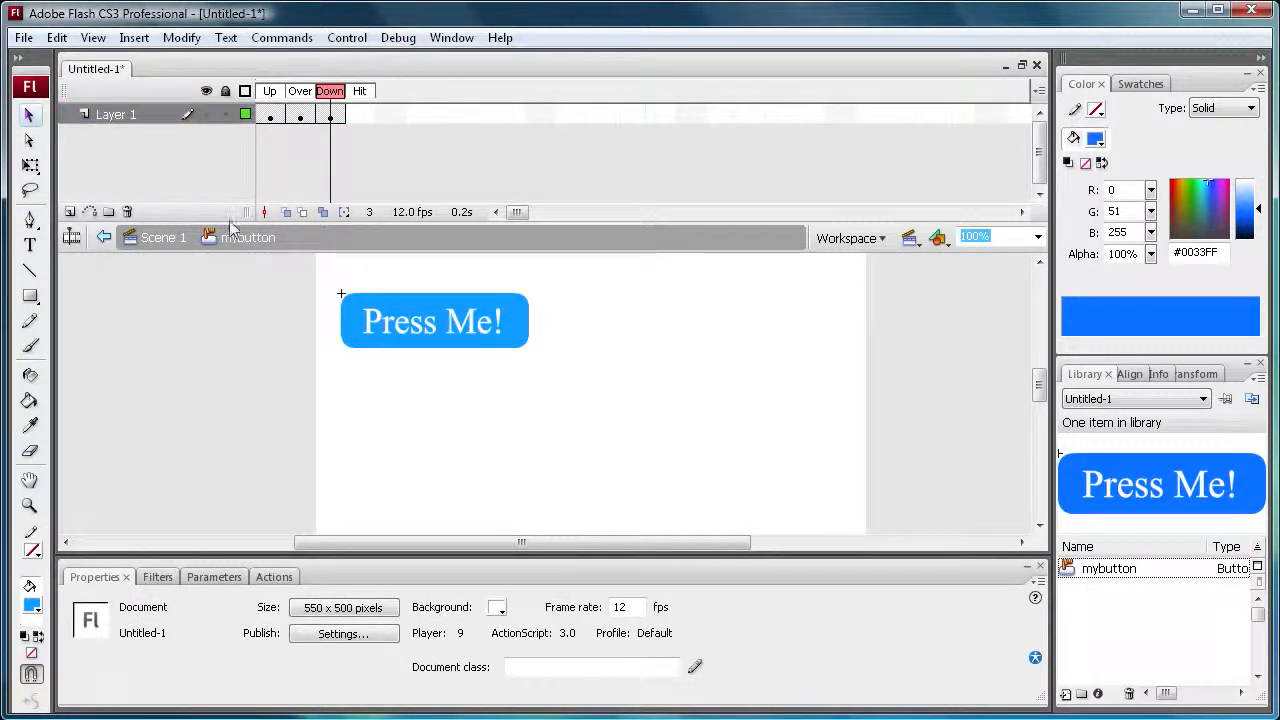
click(170, 245)
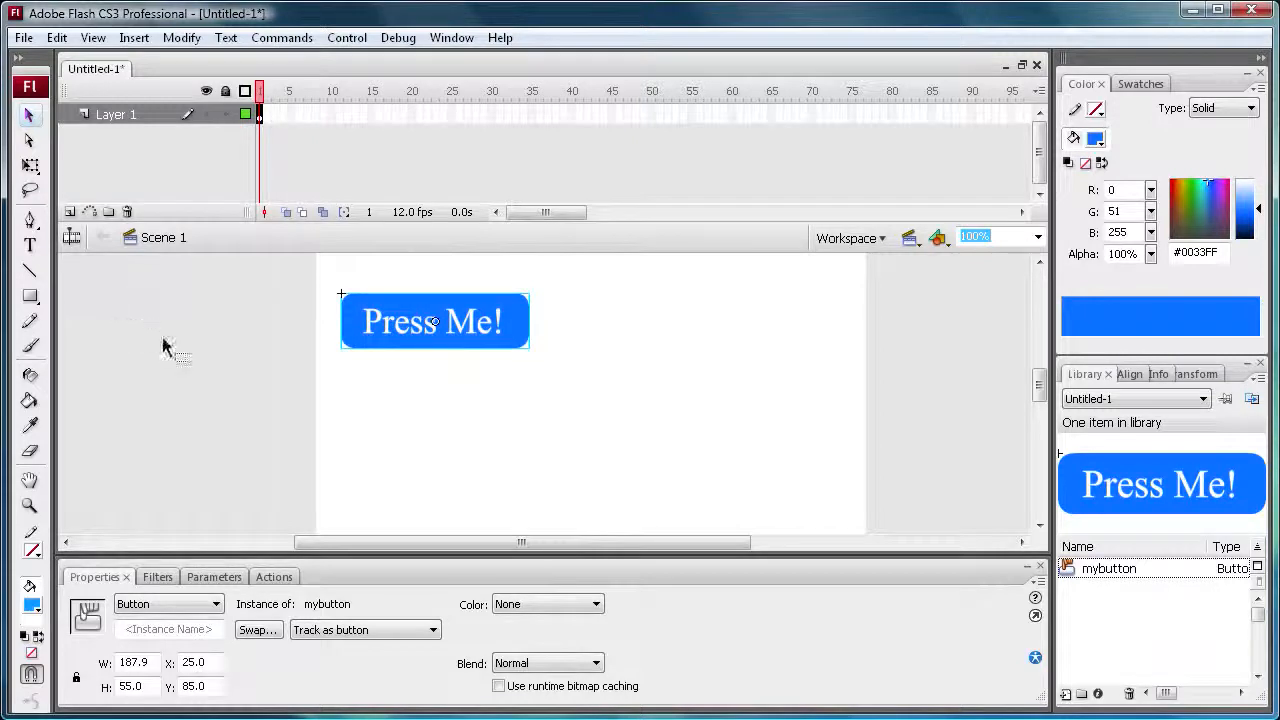
Deselect the button instance and set the Text tool's font to Webdings
click(467, 462)
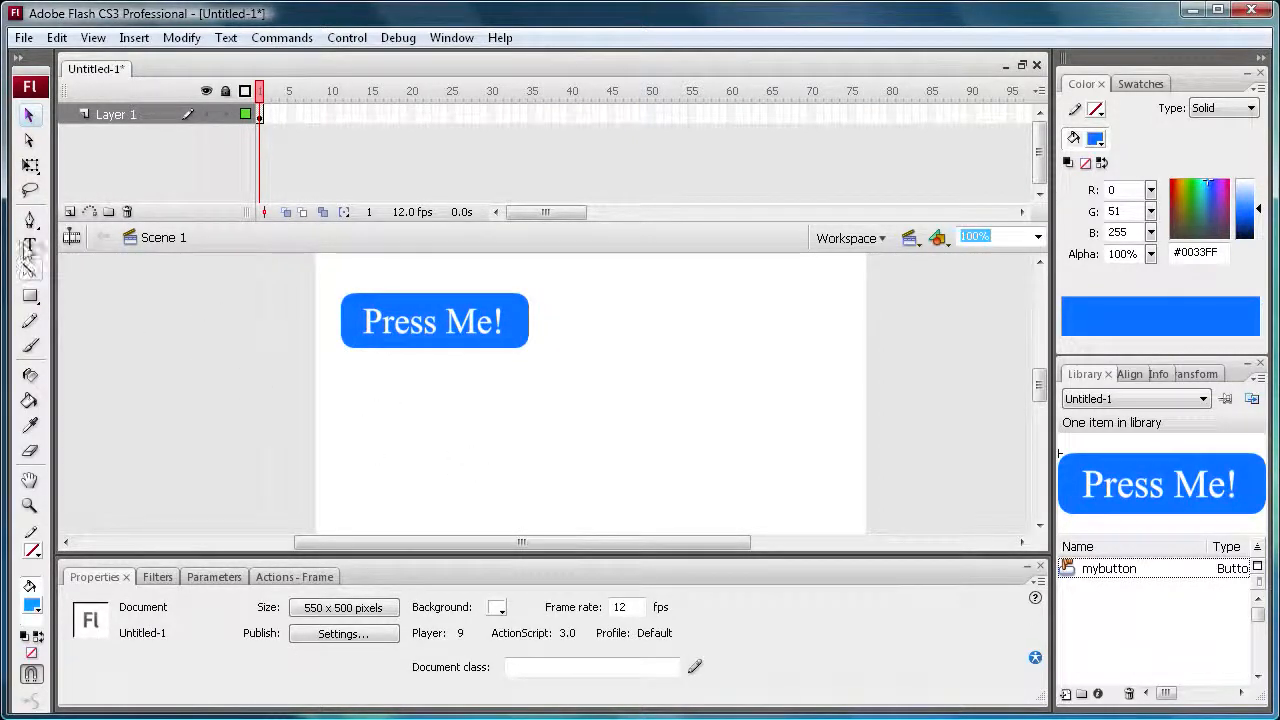
click(30, 244)
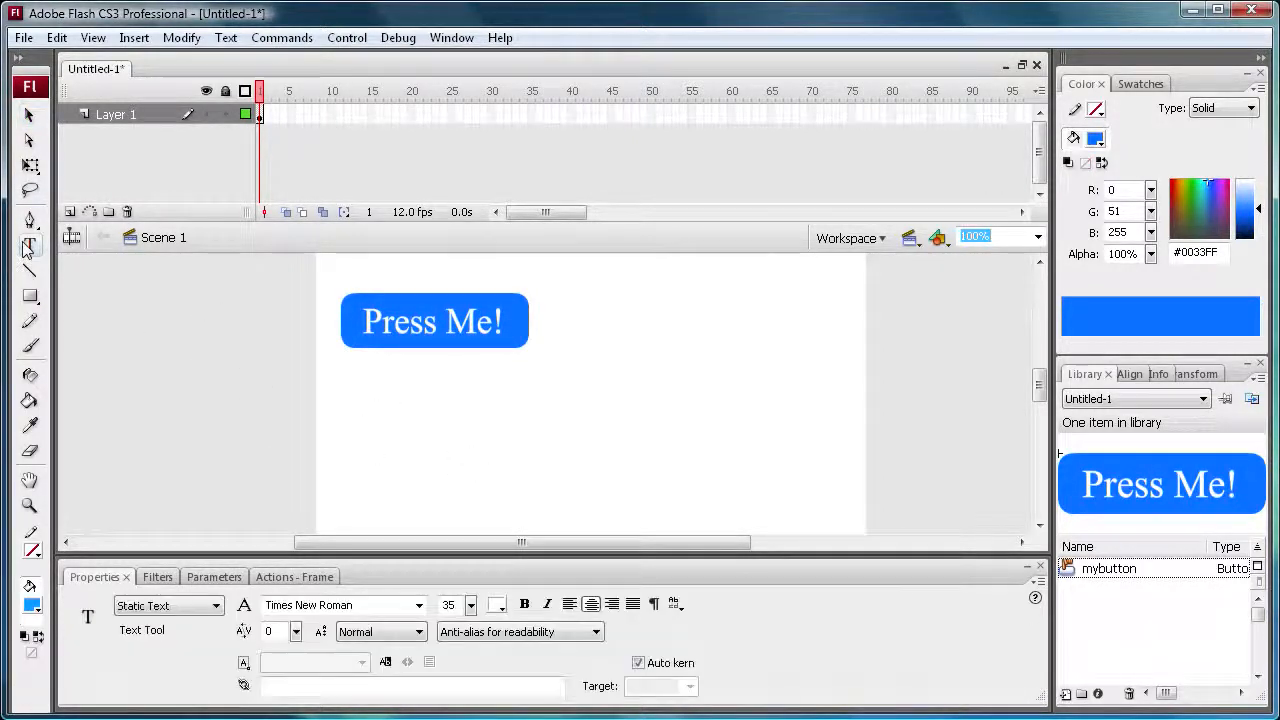
click(419, 605)
scroll(419, 630, down, 7)
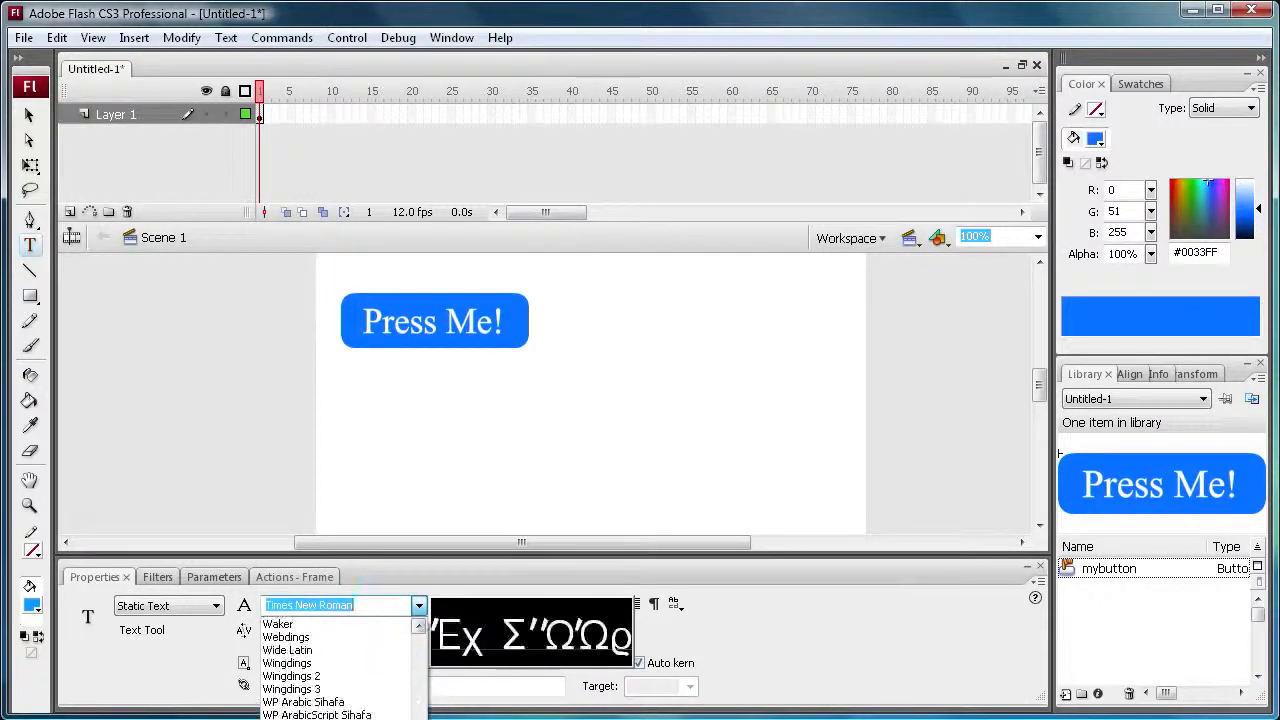
scroll(310, 660, up, 3)
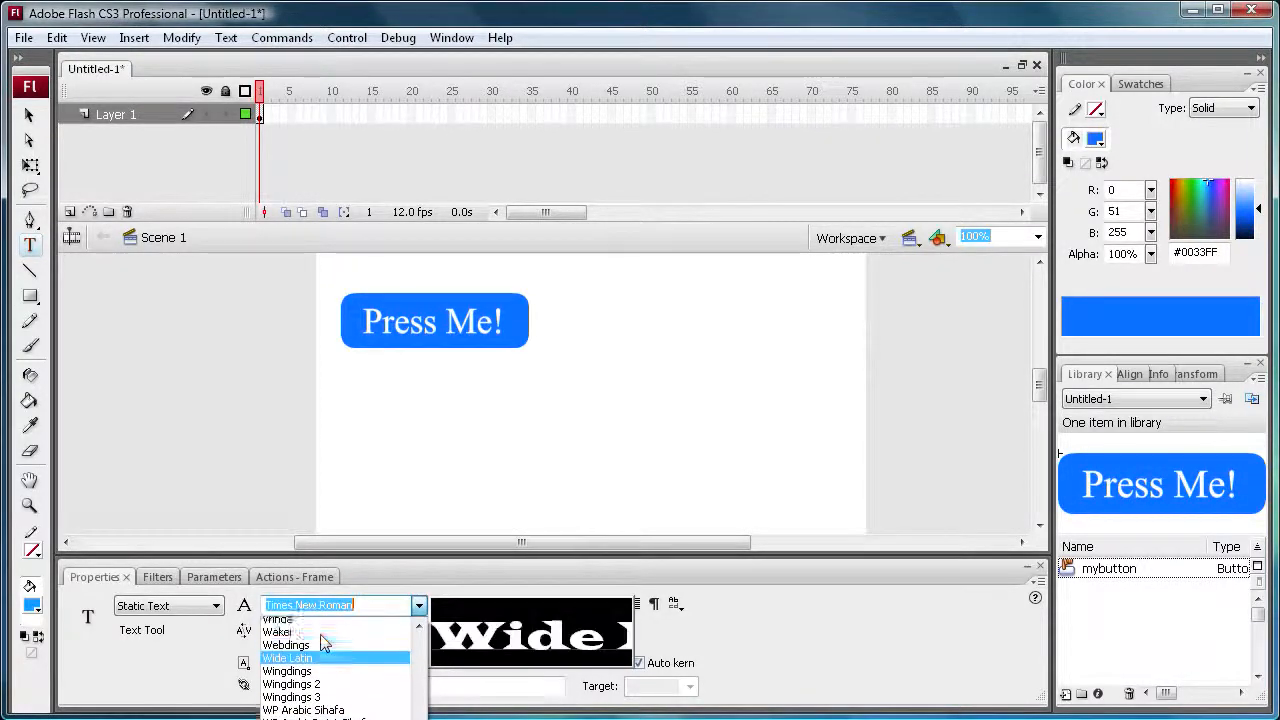
click(320, 662)
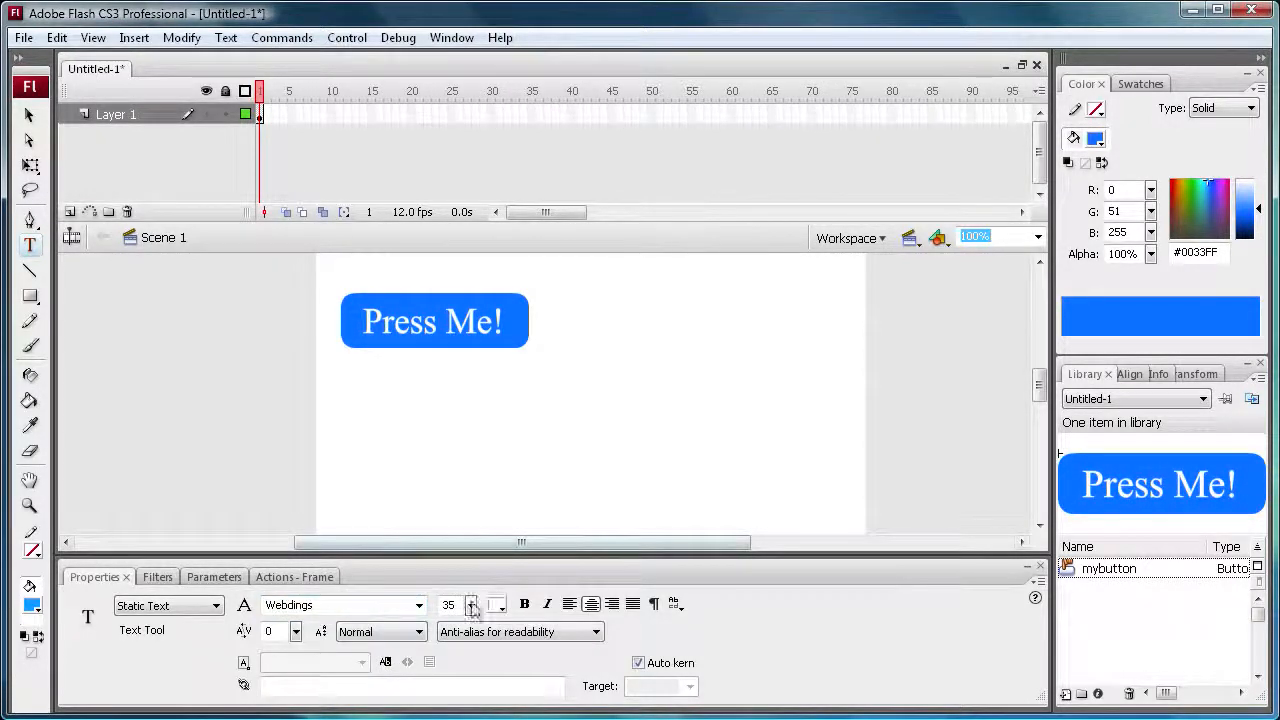
Set the text size to 150 and the text color to dark gray #666666
drag(471, 604, 476, 530)
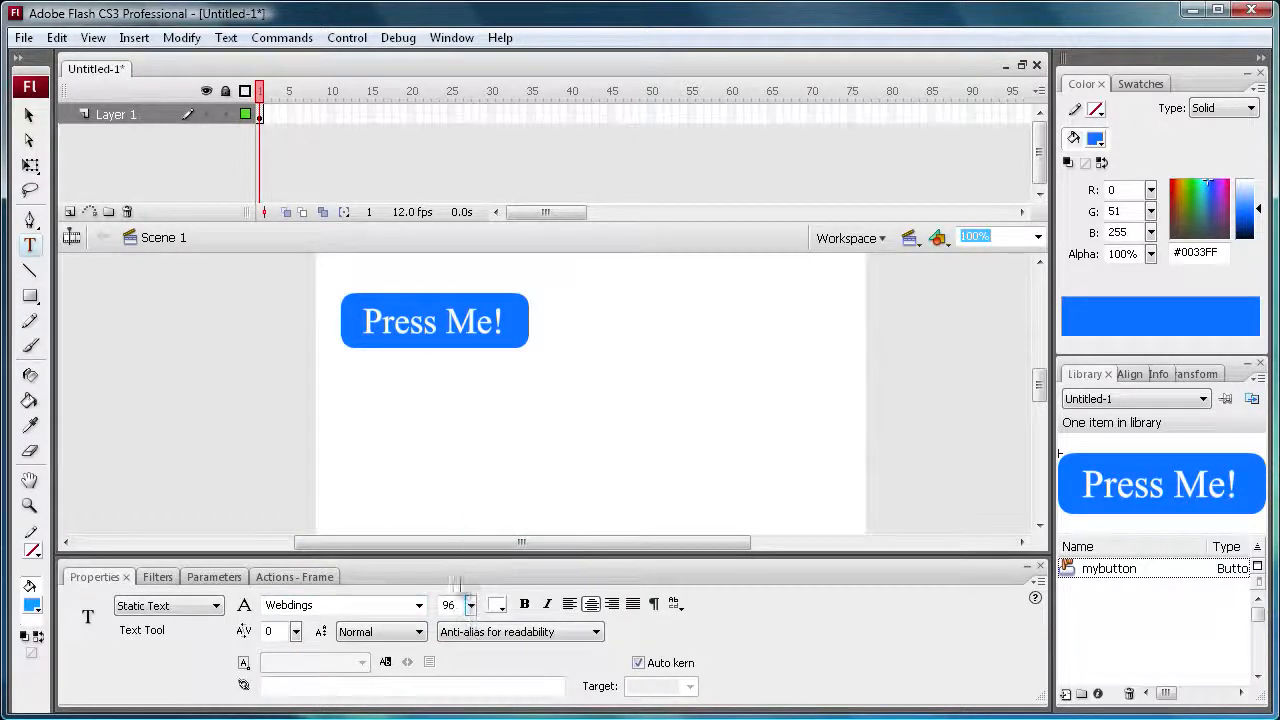
drag(460, 603, 404, 599)
text(50)
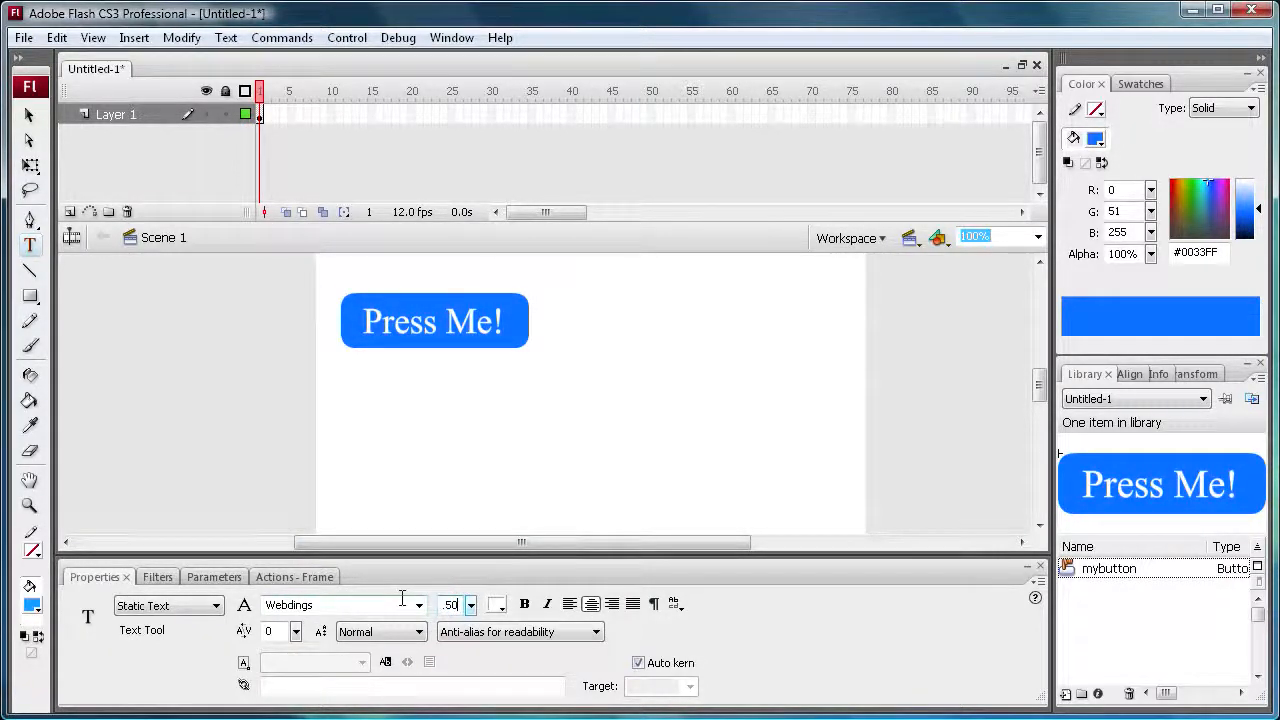
click(497, 604)
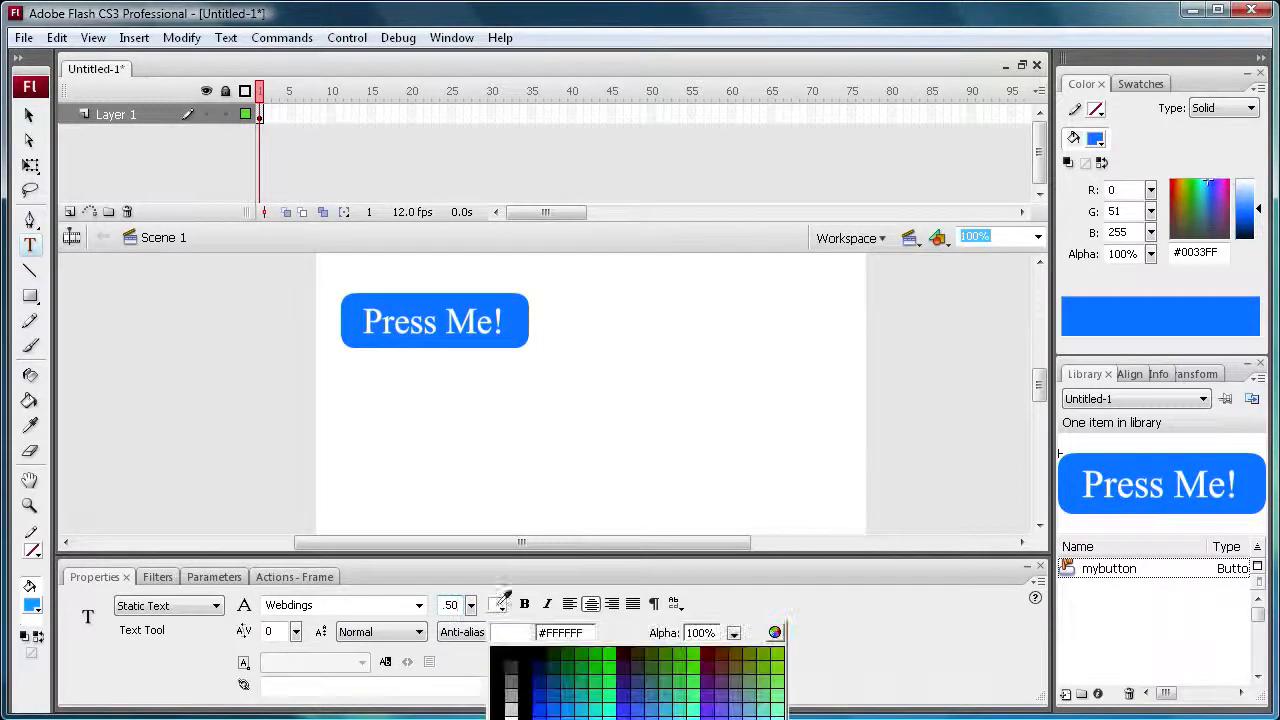
click(507, 675)
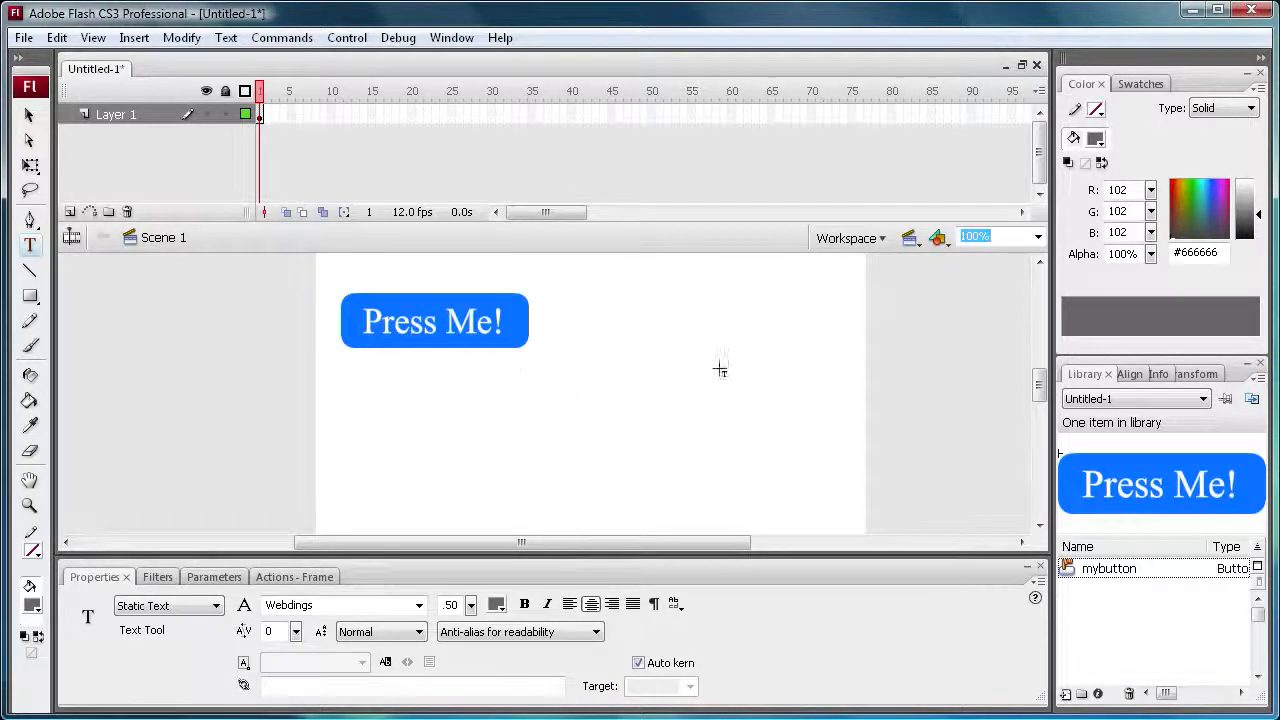
Add the Webdings character 4, a right-pointing triangle, and place it below the Press Me! button at about X 39, Y 155
click(632, 414)
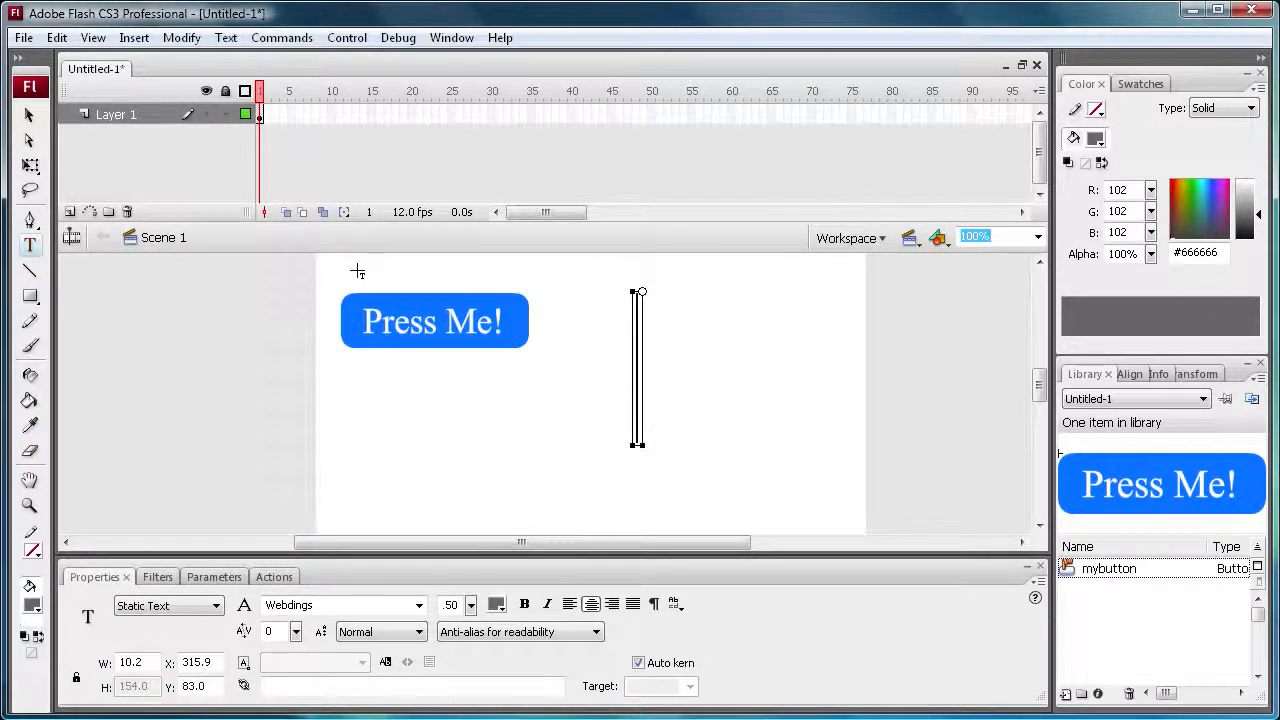
text(3)
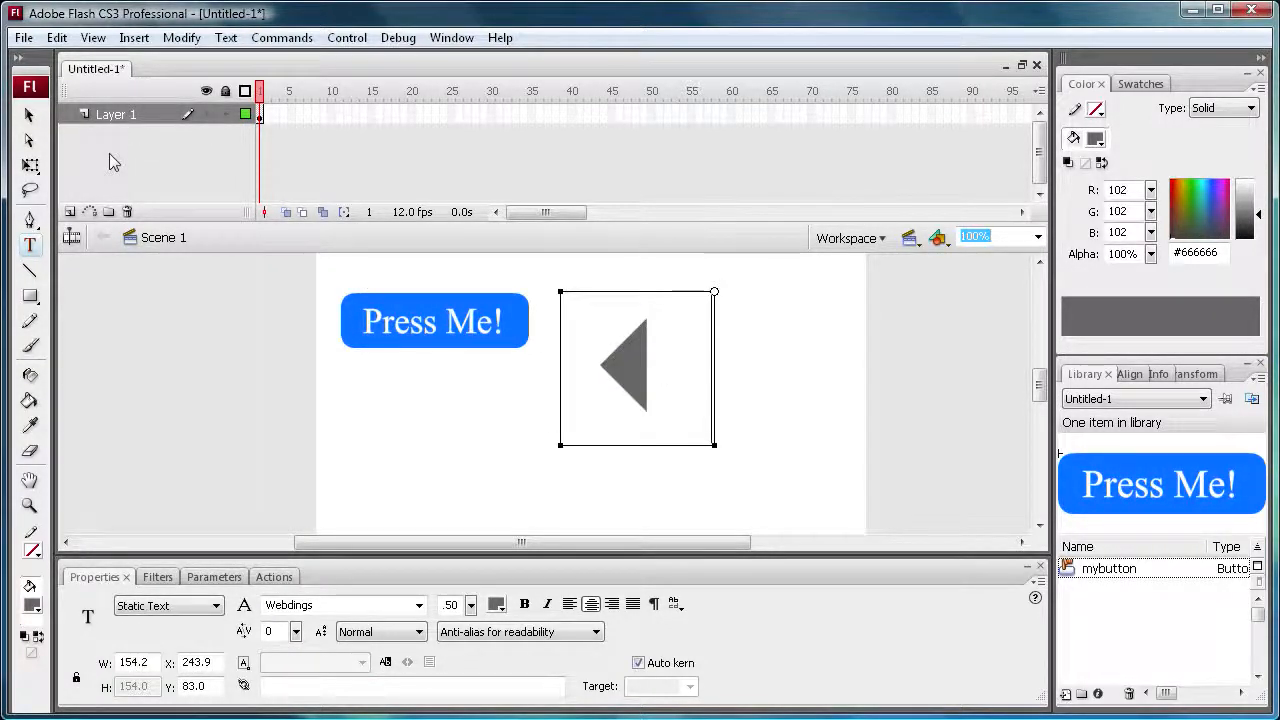
key(BackSpace)
text(4)
key(Escape)
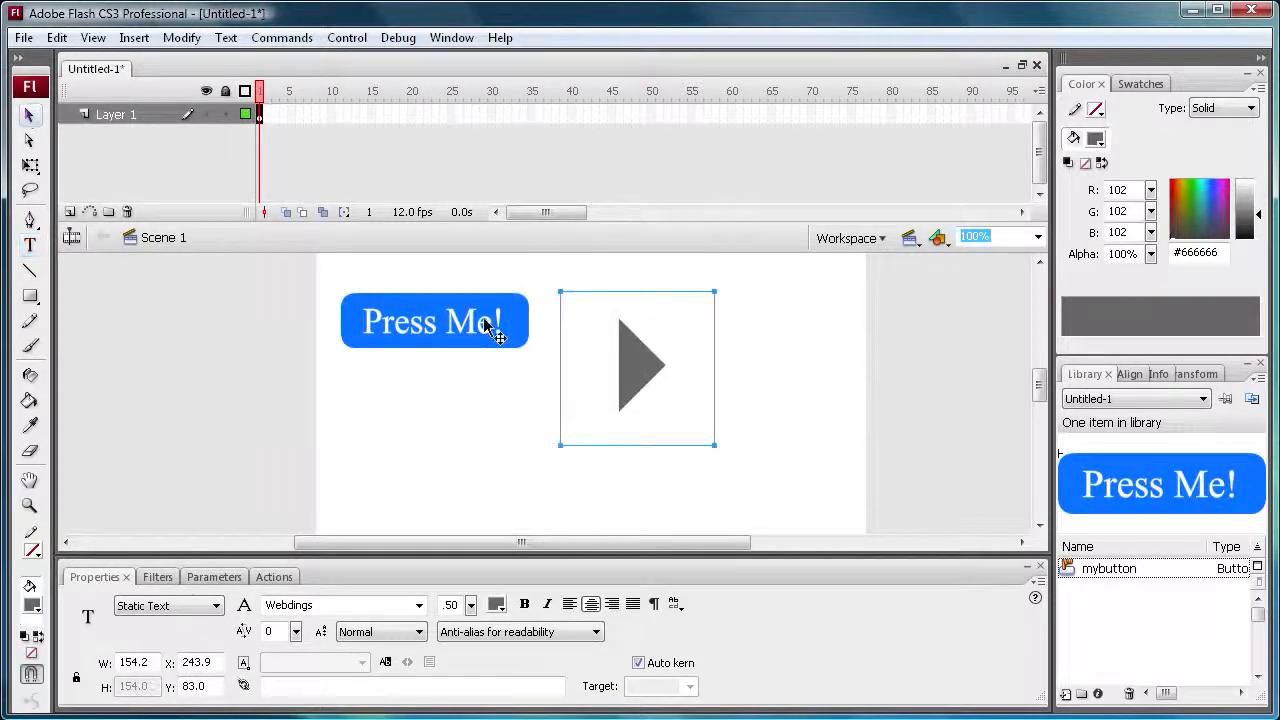
drag(625, 360, 414, 431)
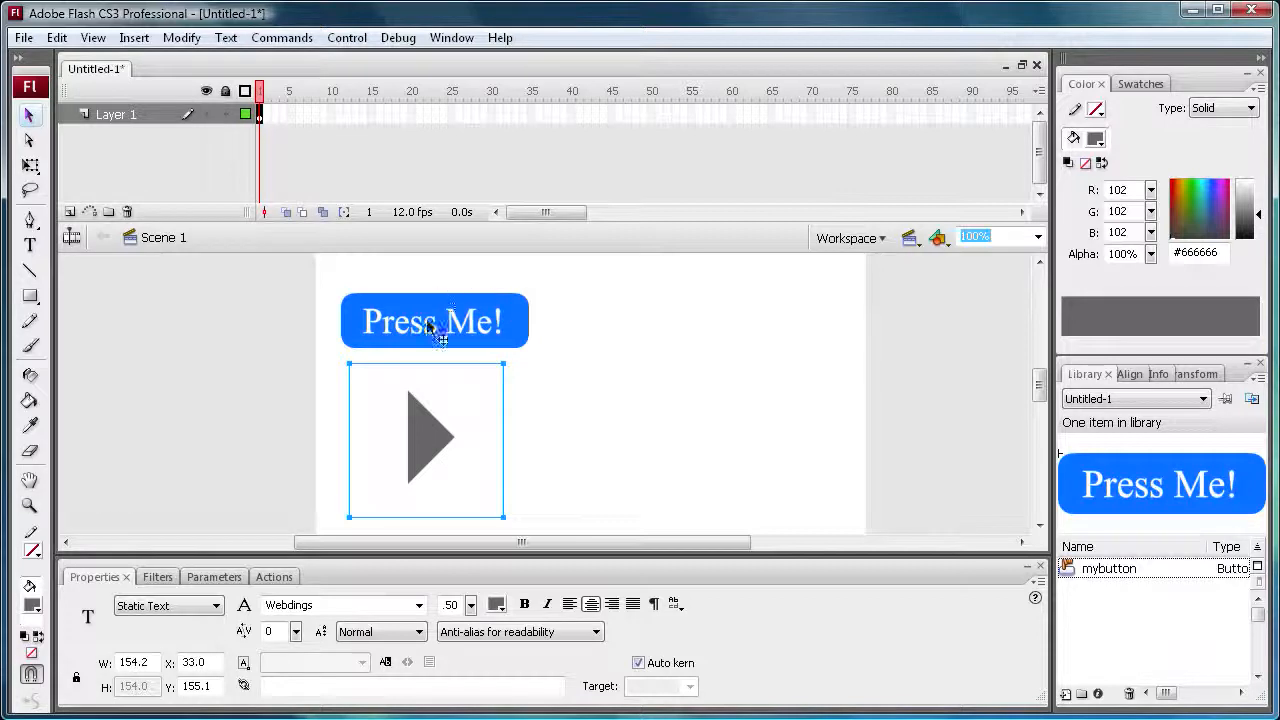
drag(428, 422, 430, 431)
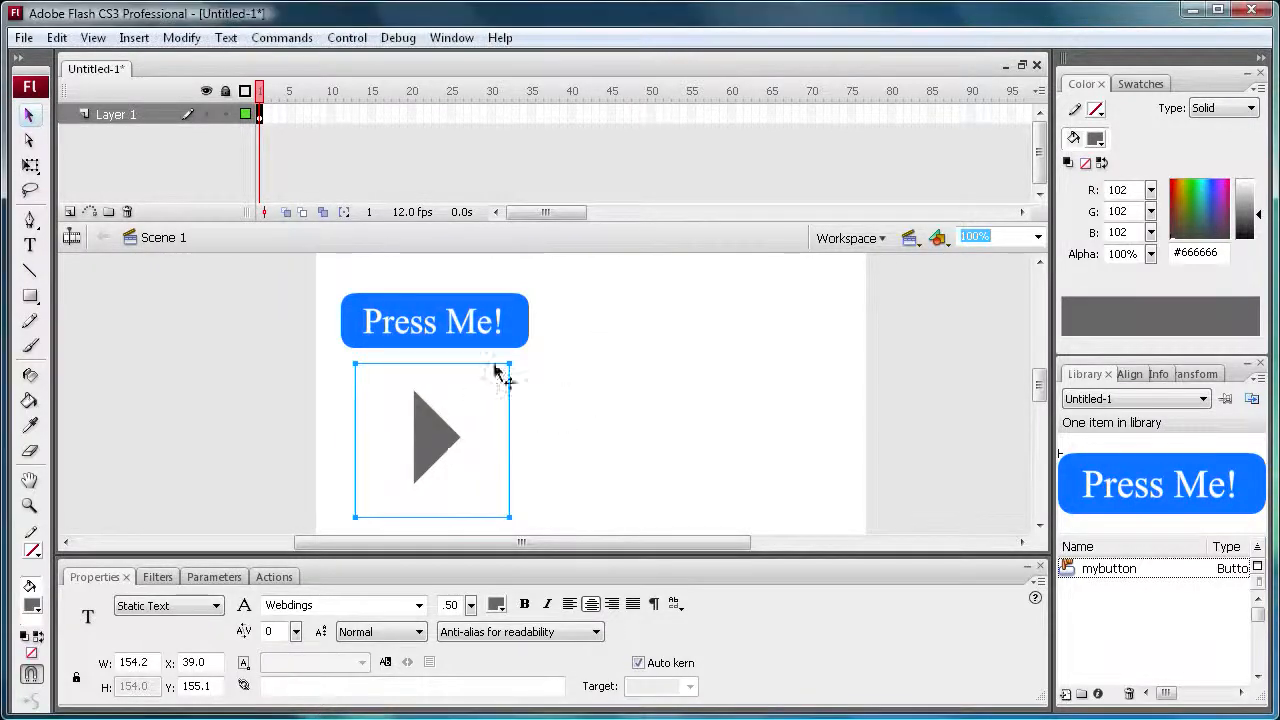
Convert the triangle text into a Button symbol named mybutton2
key(F8)
click(757, 311)
drag(757, 311, 654, 312)
text(mybutto)
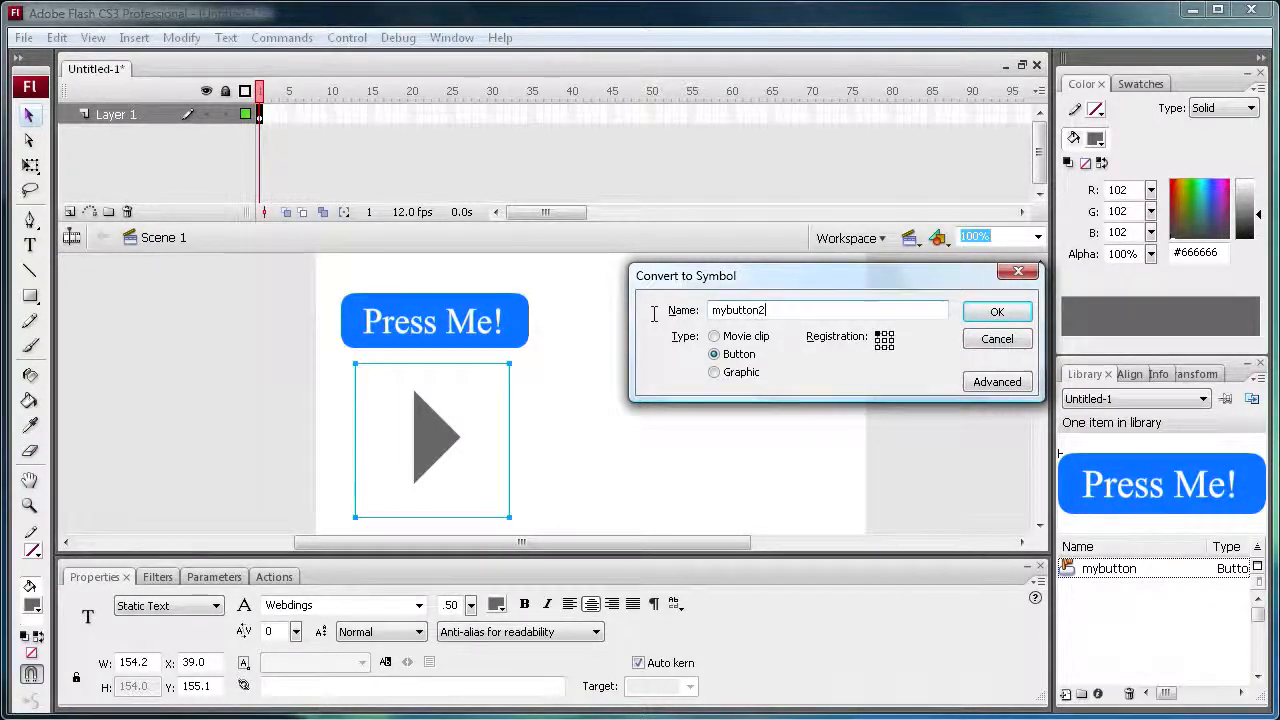
text(n2)
click(997, 311)
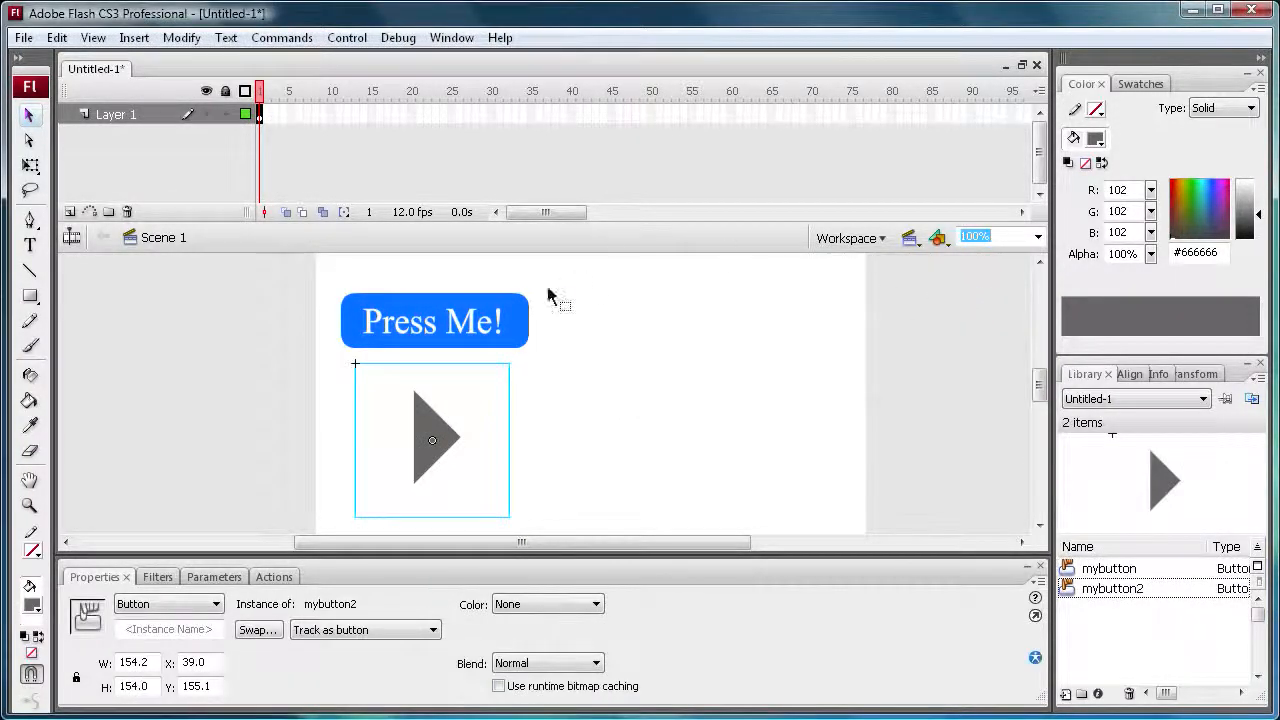
Open the triangle button symbol for editing and copy its Up frame into the Over frame
double_click(400, 416)
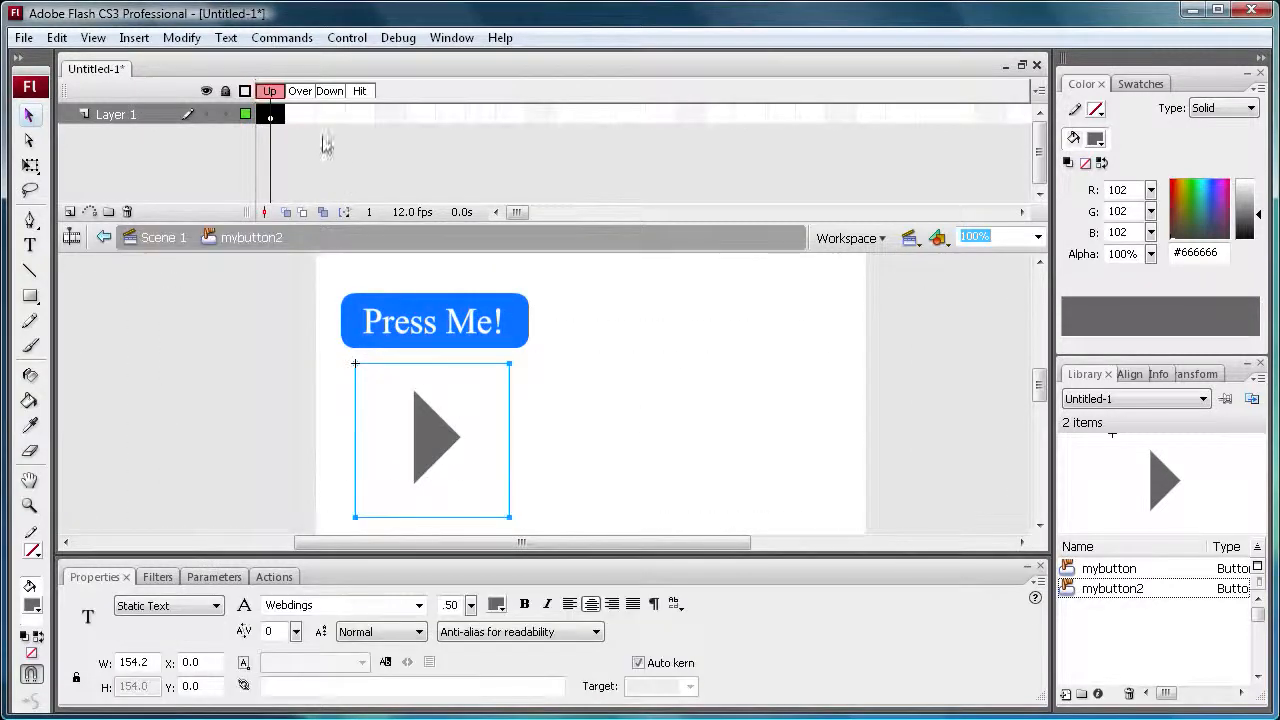
right_click(278, 116)
click(343, 369)
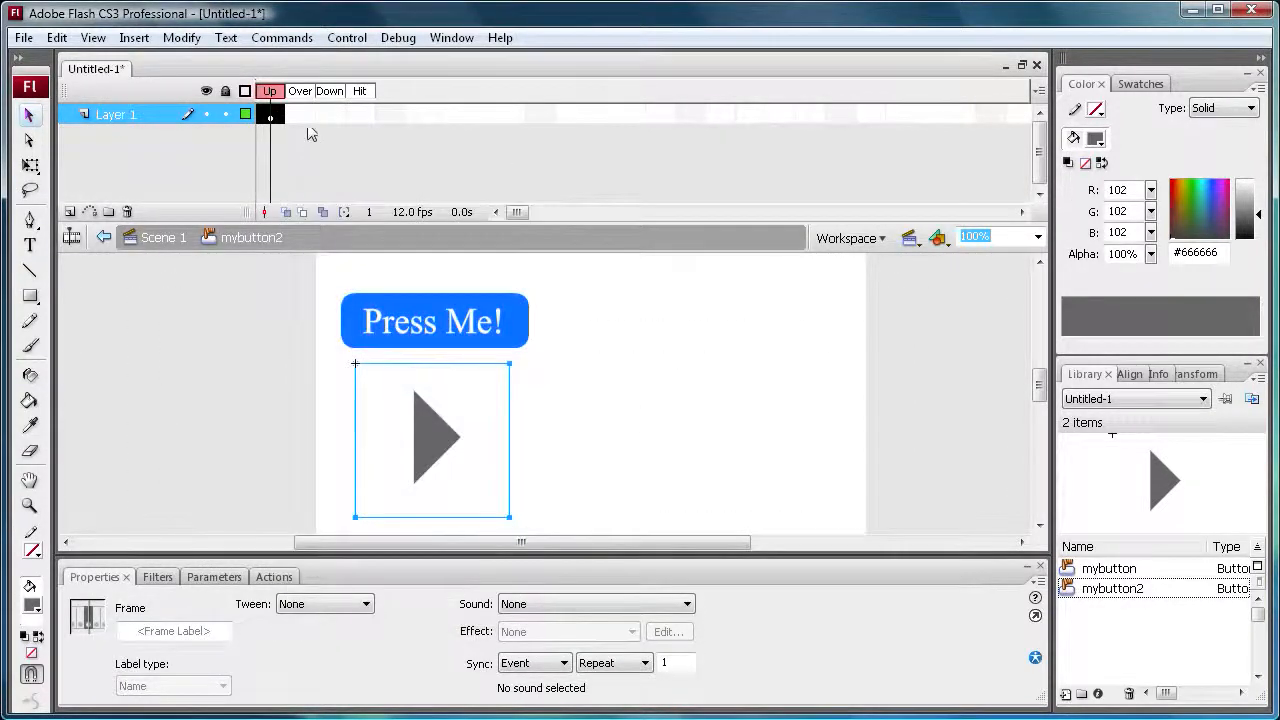
click(300, 114)
ctrl+click(336, 117)
ctrl+click(364, 117)
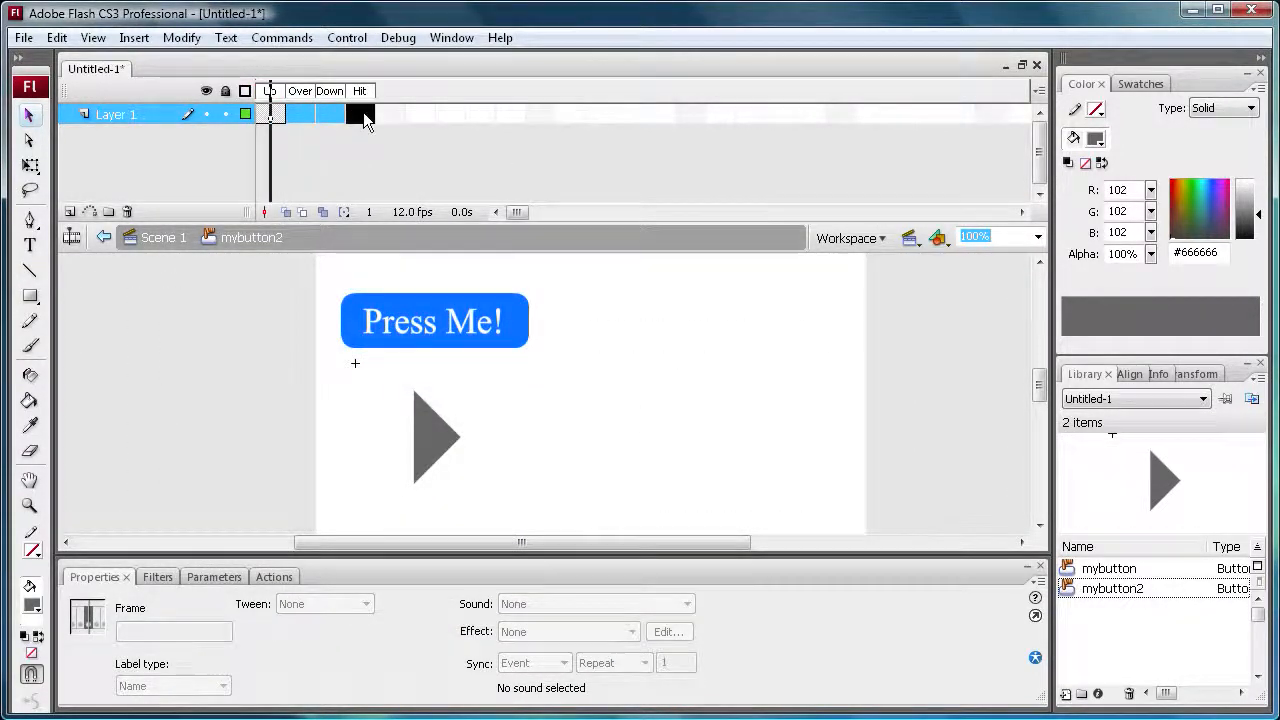
right_click(300, 114)
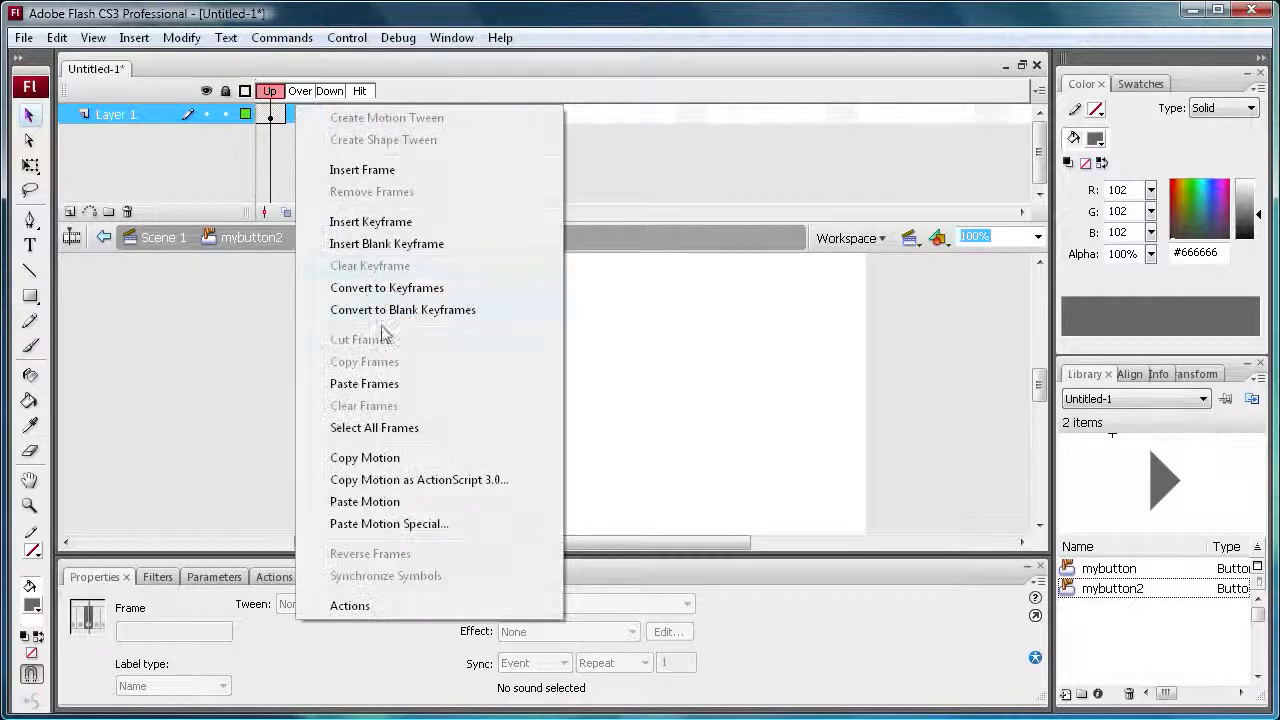
click(390, 387)
click(305, 117)
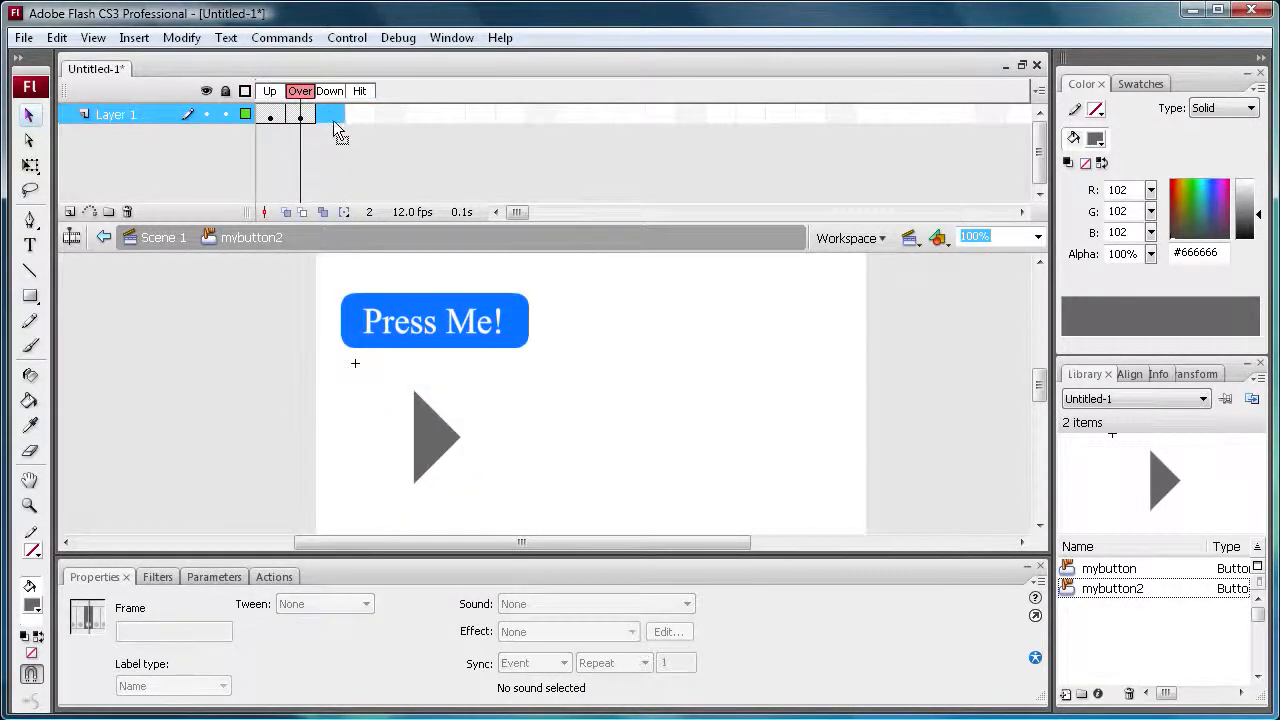
Paste the copied Up frame into the Down and Hit frames of mybutton2
right_click(333, 121)
click(393, 405)
right_click(353, 120)
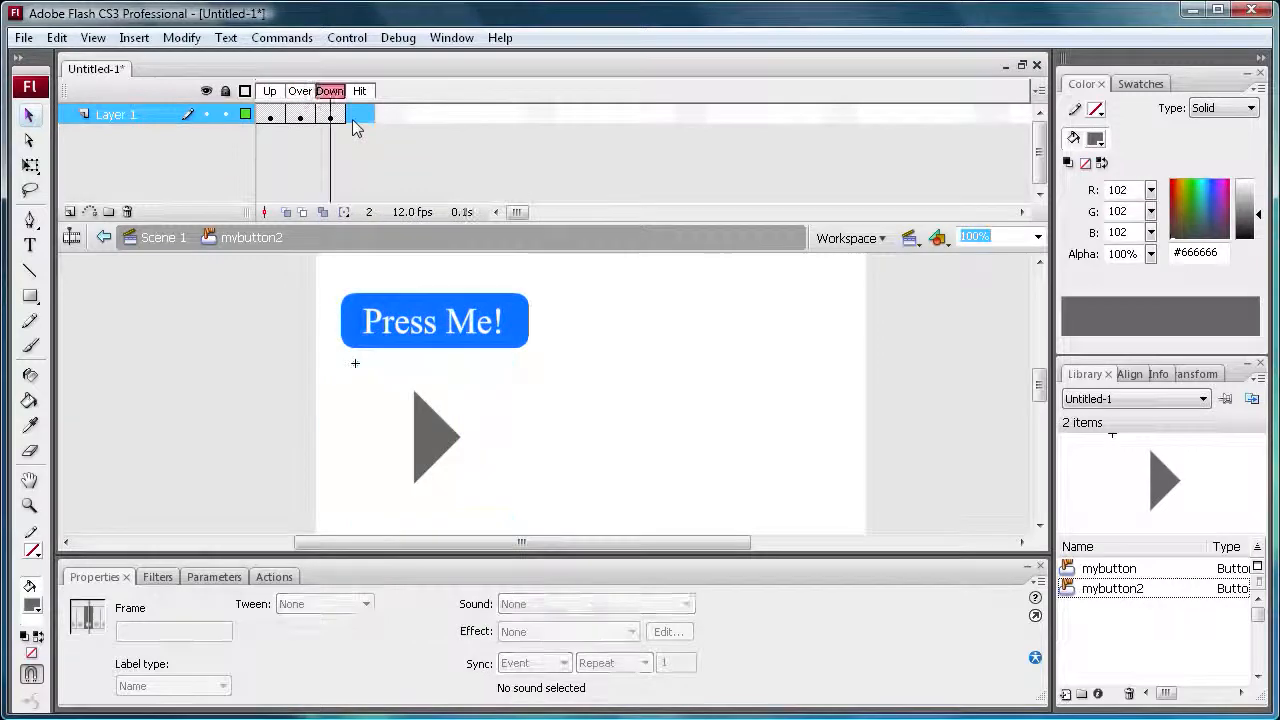
click(387, 396)
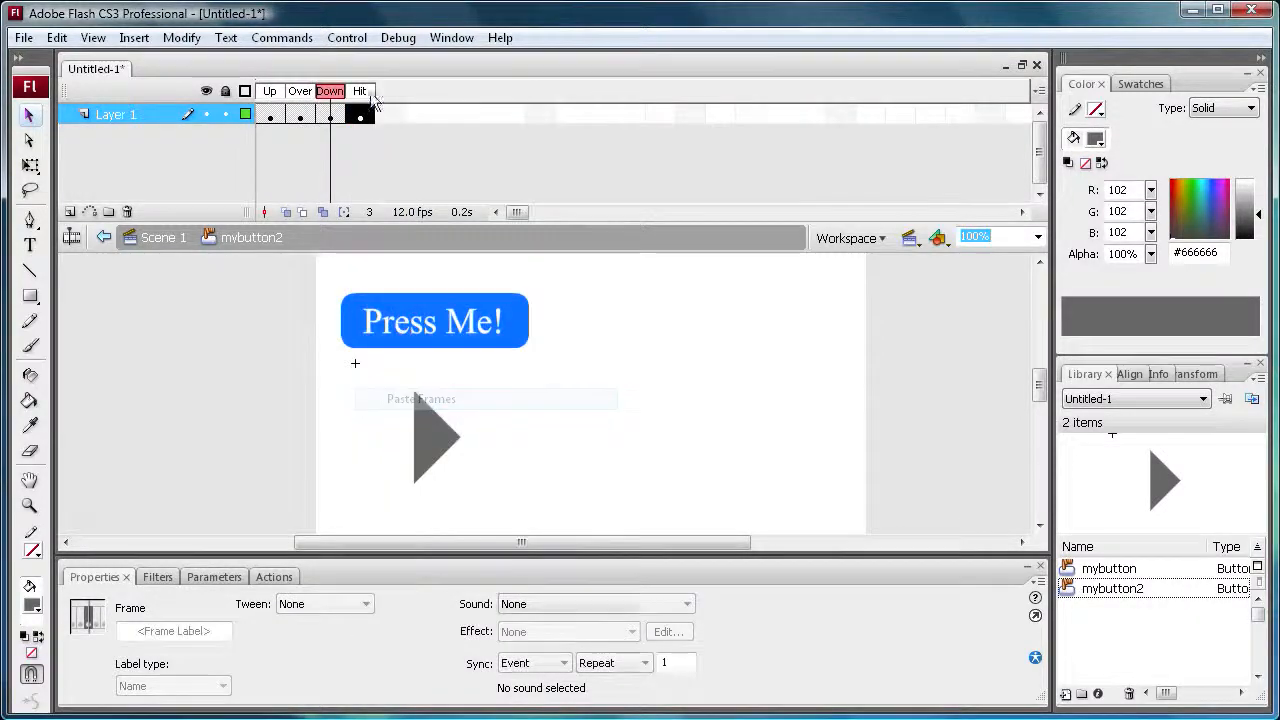
Change the triangle's text color in the Over frame to lighter gray #999999 and compare it with the Up frame
click(268, 116)
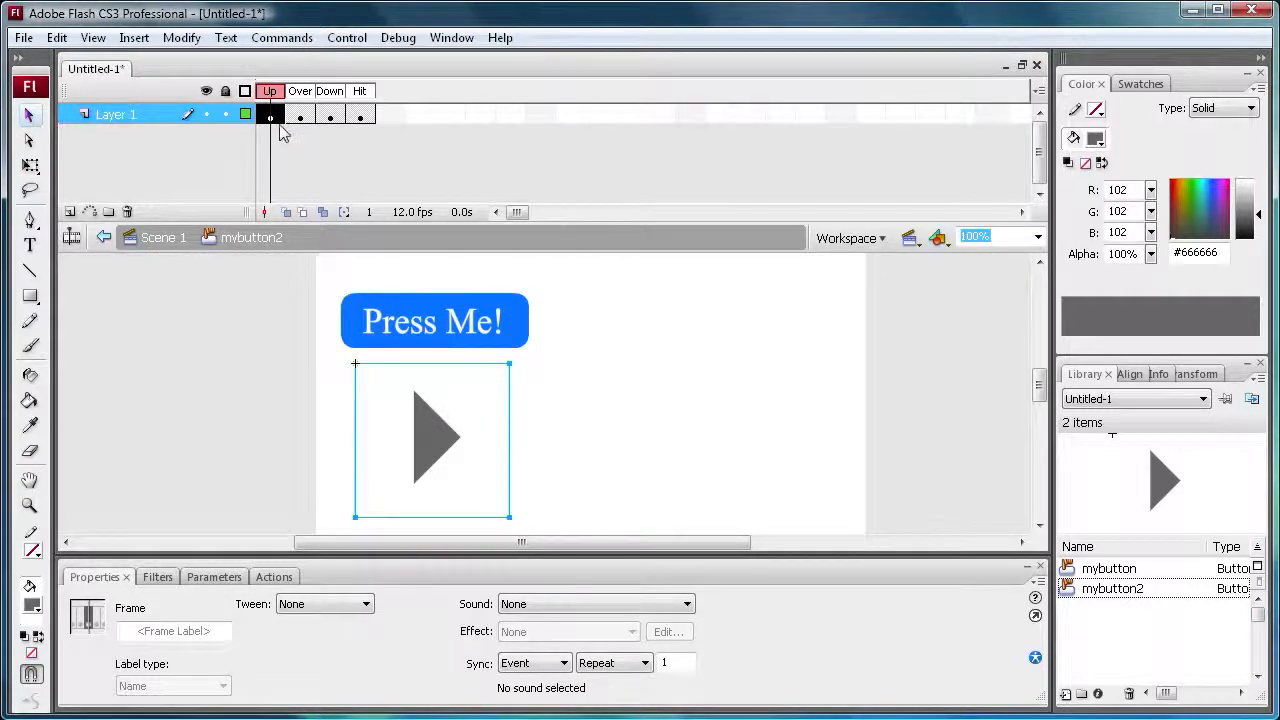
click(293, 118)
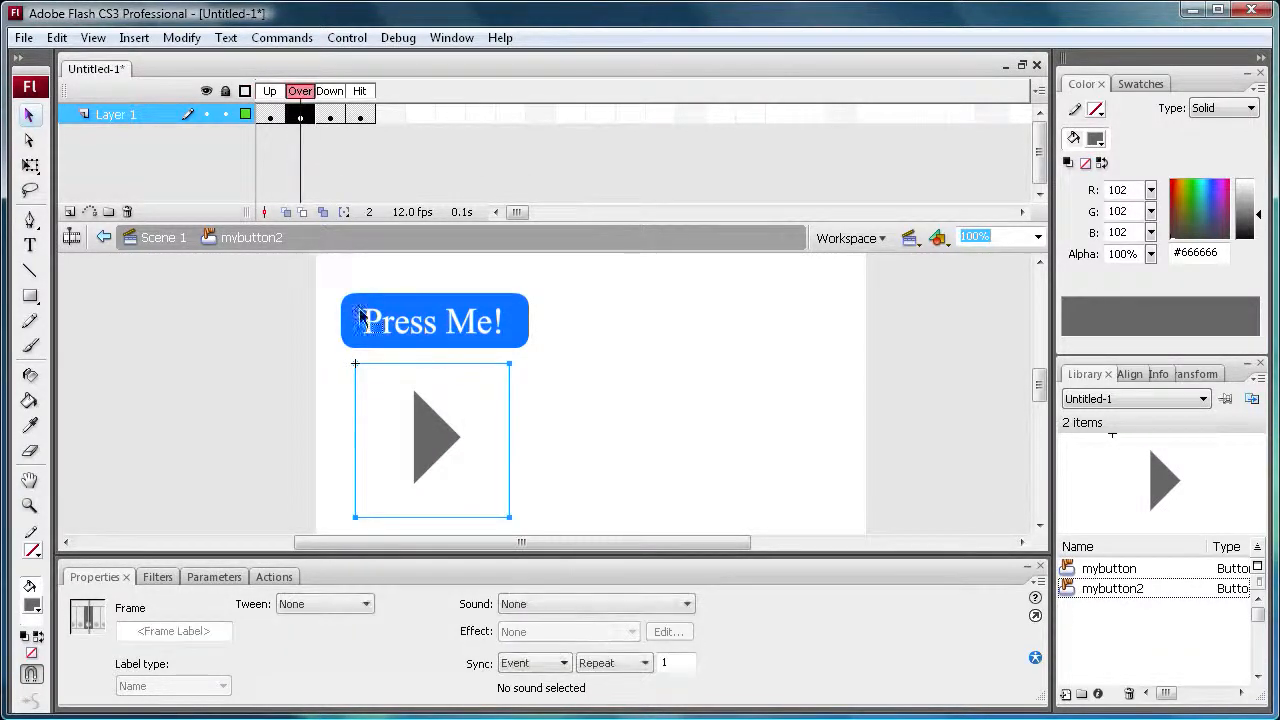
click(422, 406)
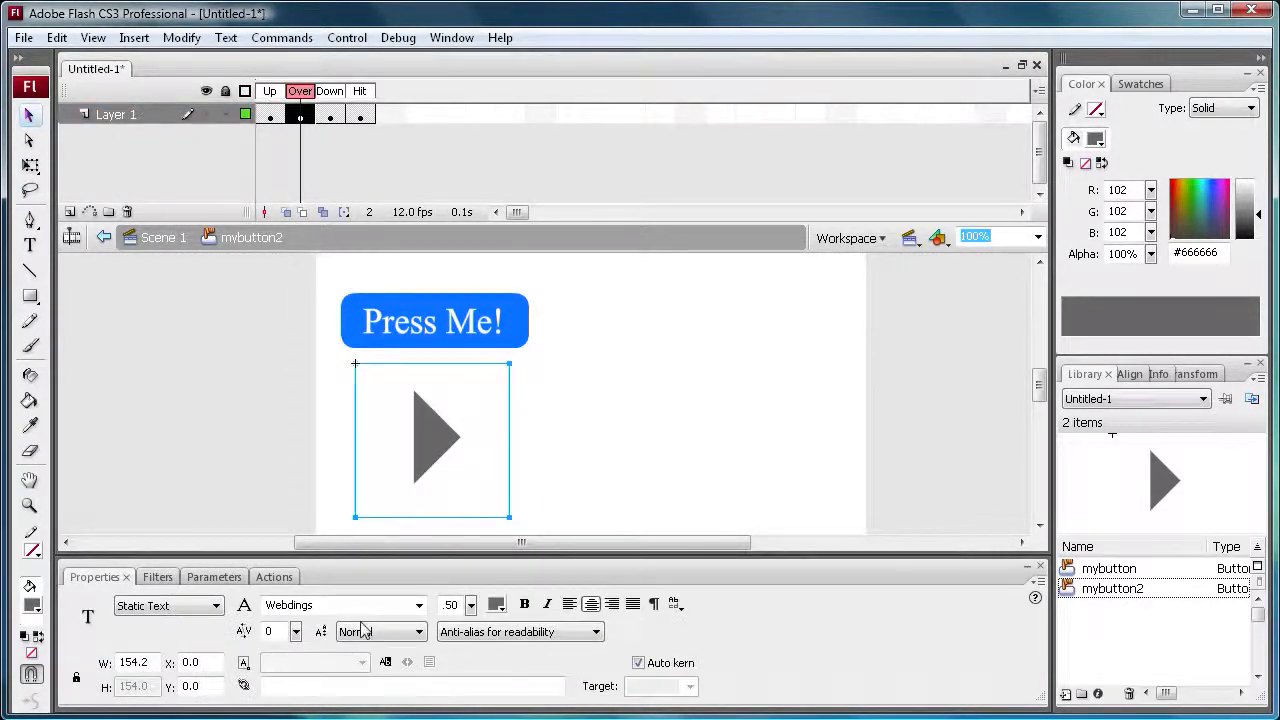
click(496, 604)
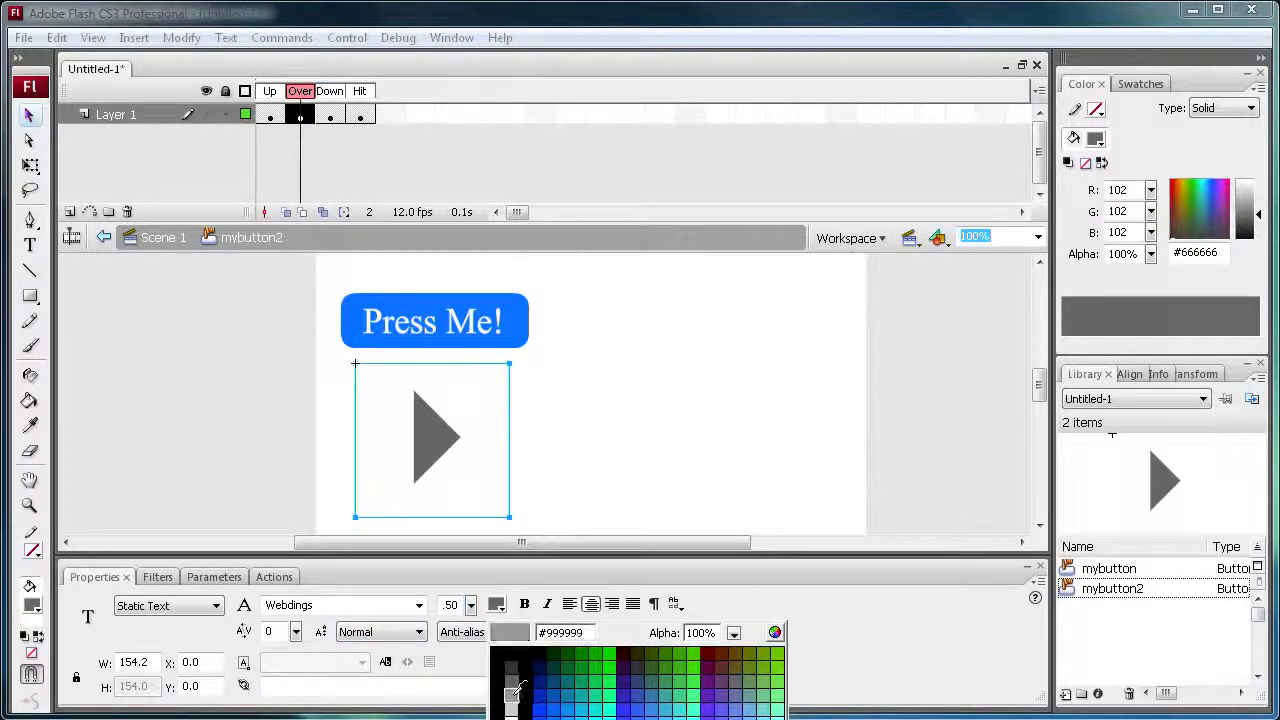
click(517, 688)
click(300, 115)
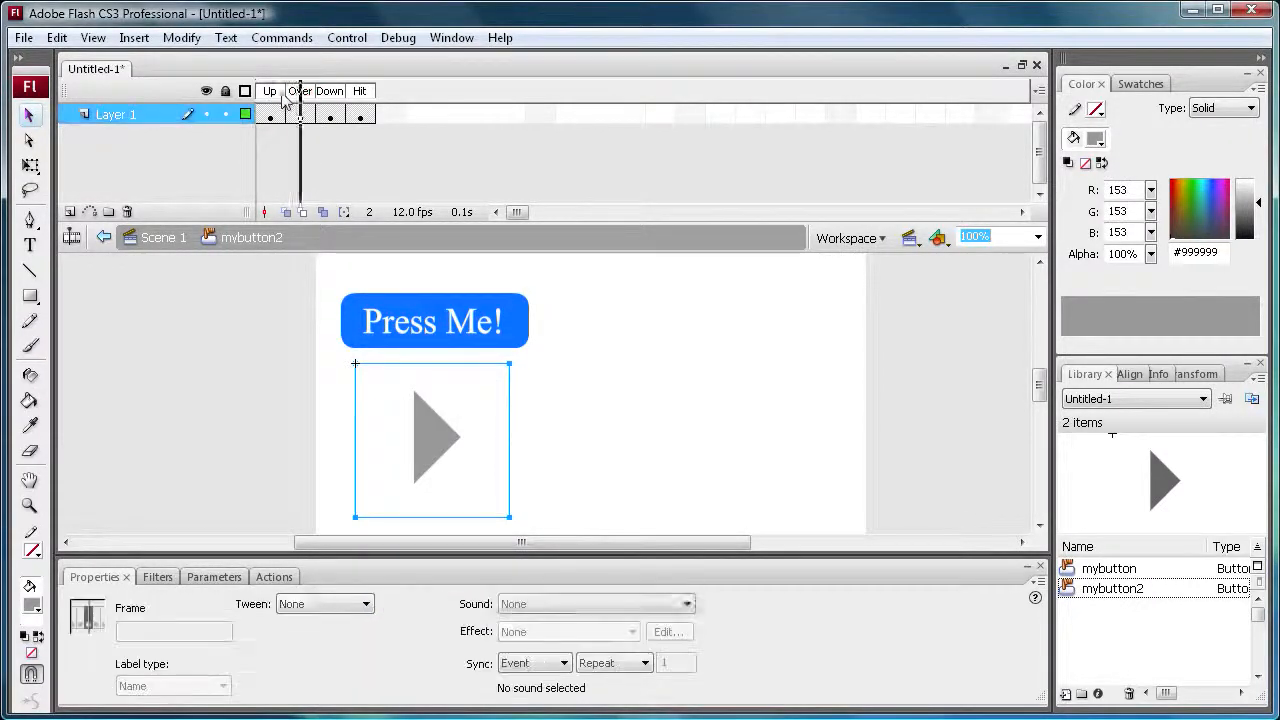
click(270, 91)
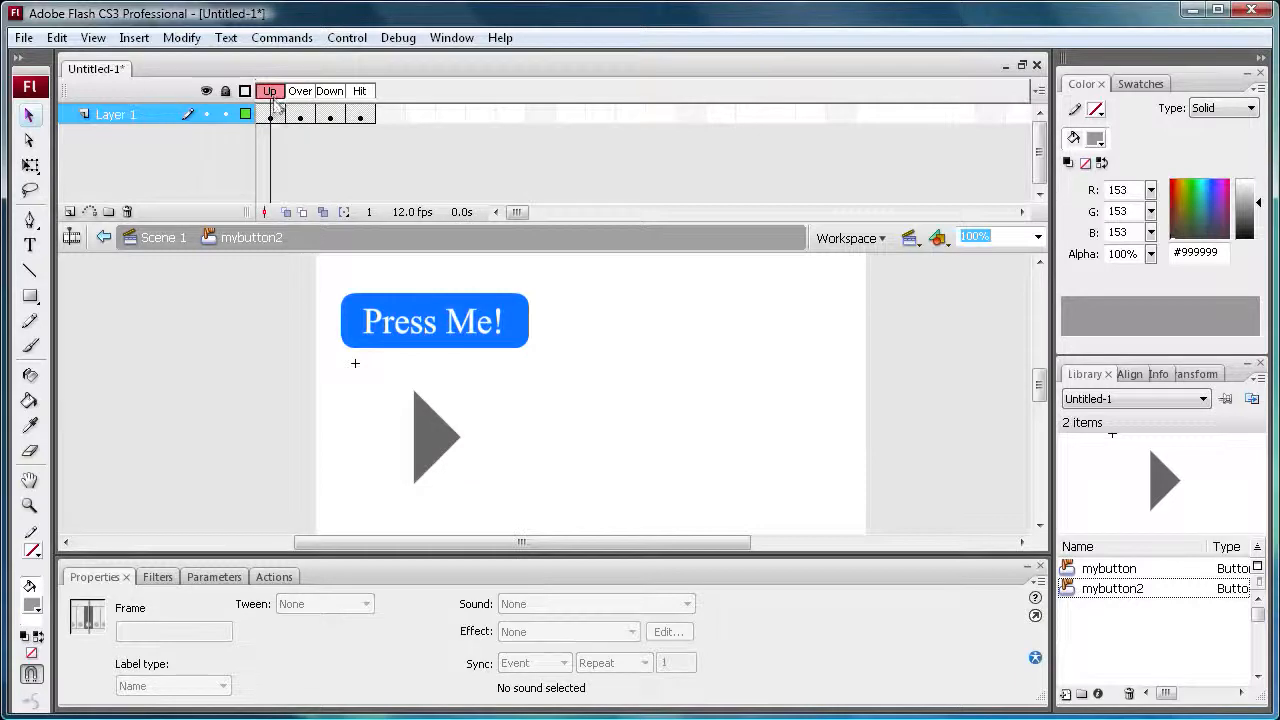
Test the movie to check the rollover behavior of both buttons, and close the preview
click(340, 38)
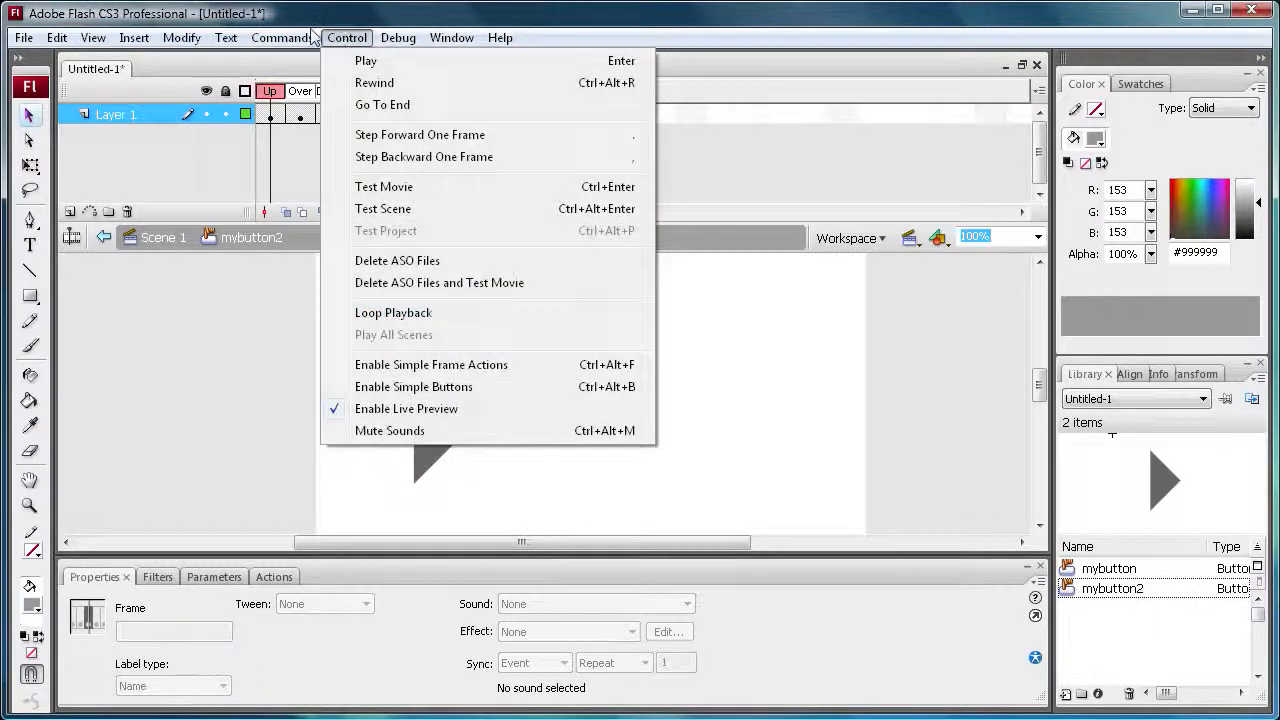
click(385, 188)
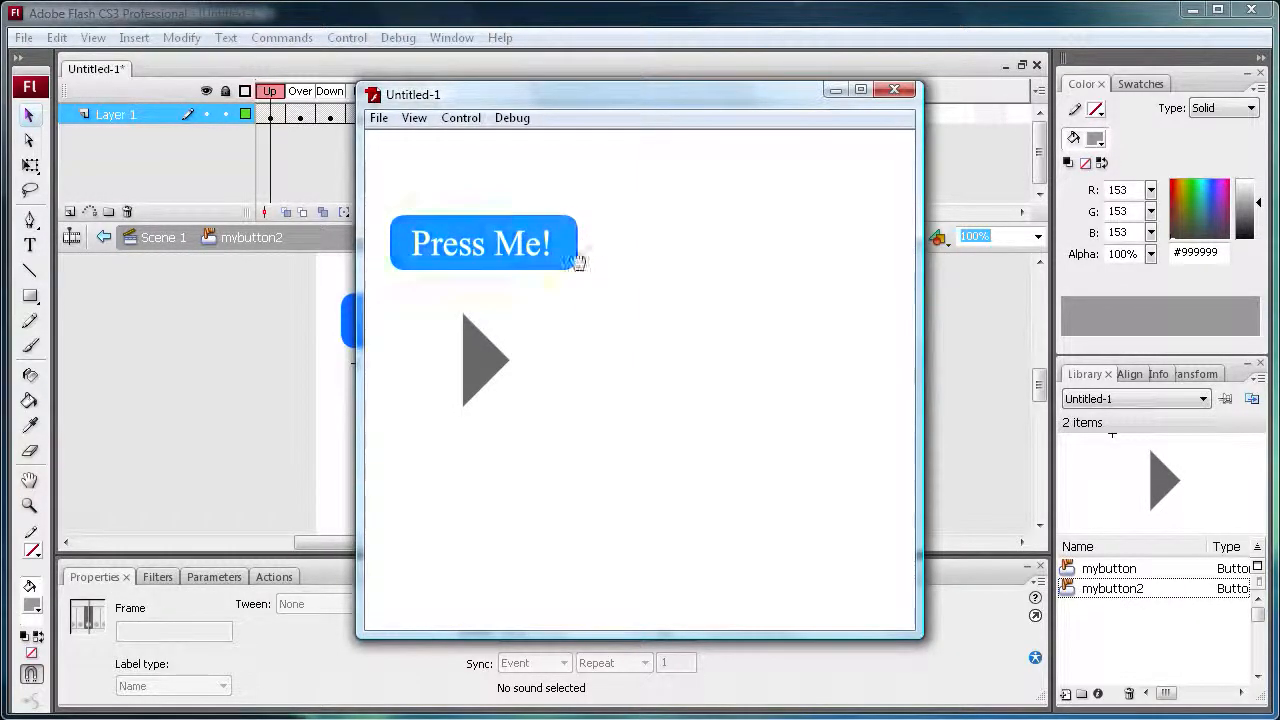
click(895, 91)
Copy the Over frame of mybutton2 and paste it over the Down frame
click(303, 115)
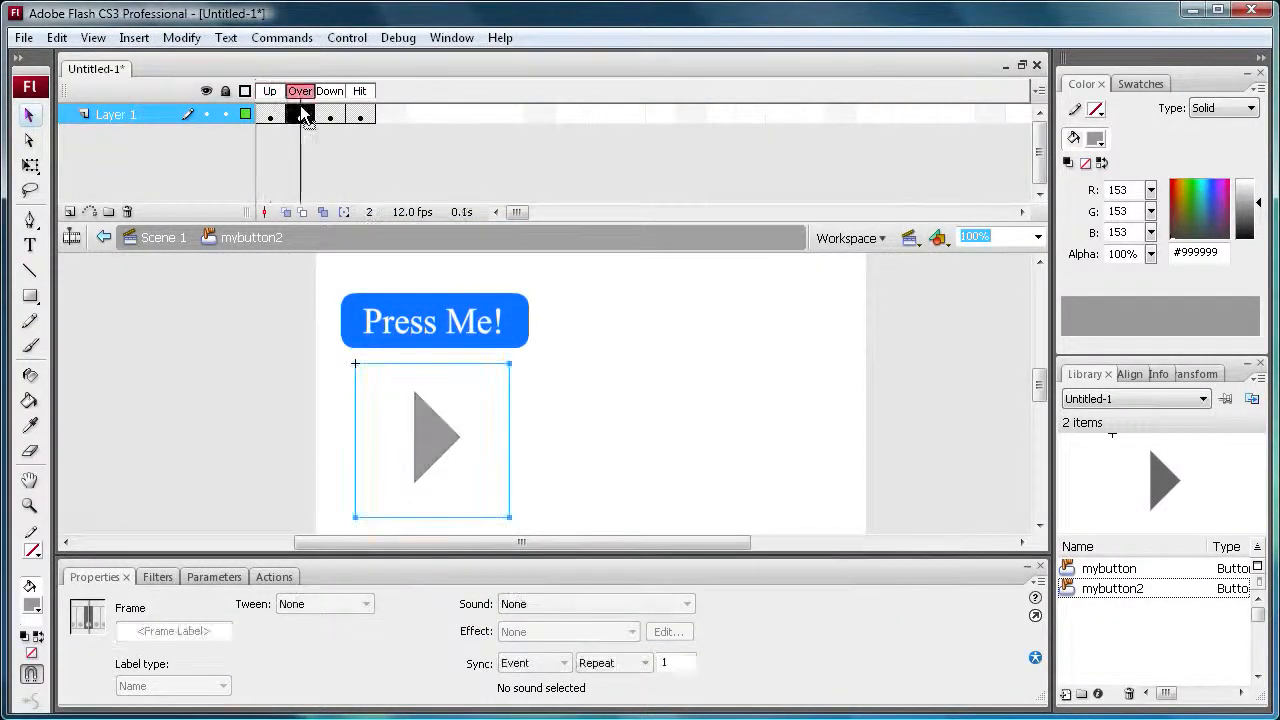
right_click(303, 115)
click(340, 364)
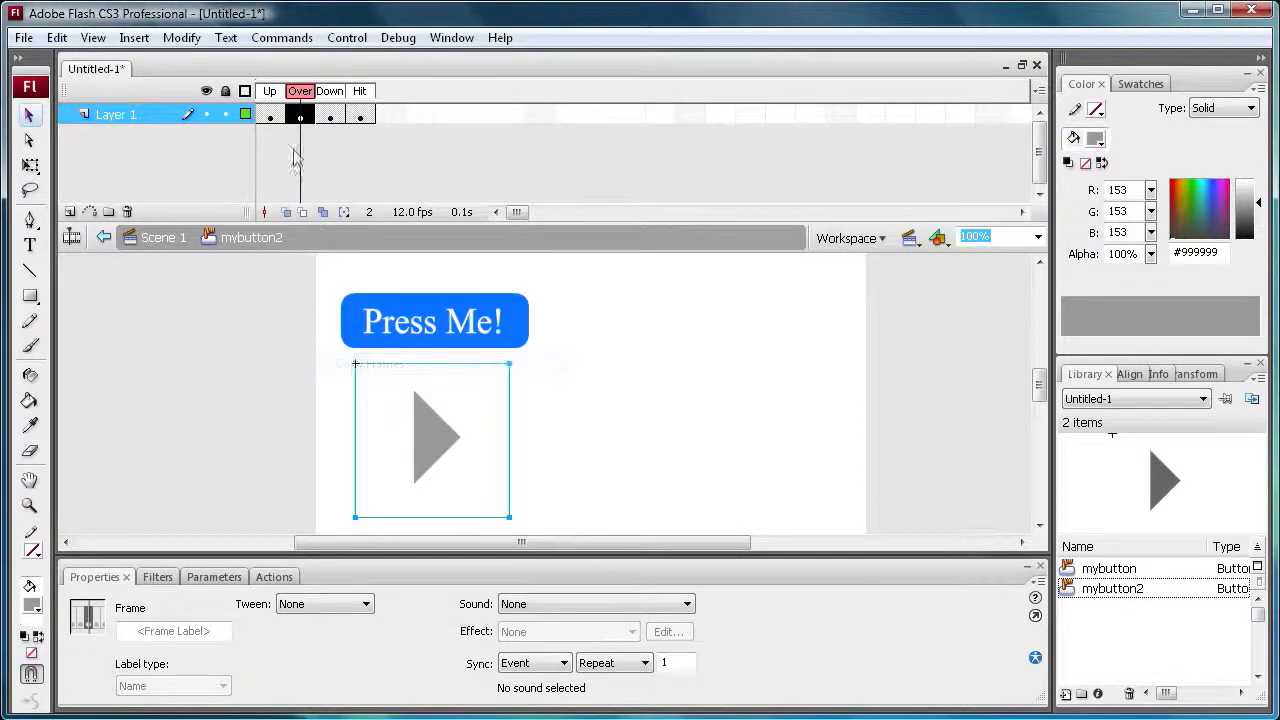
click(328, 118)
right_click(328, 118)
click(395, 398)
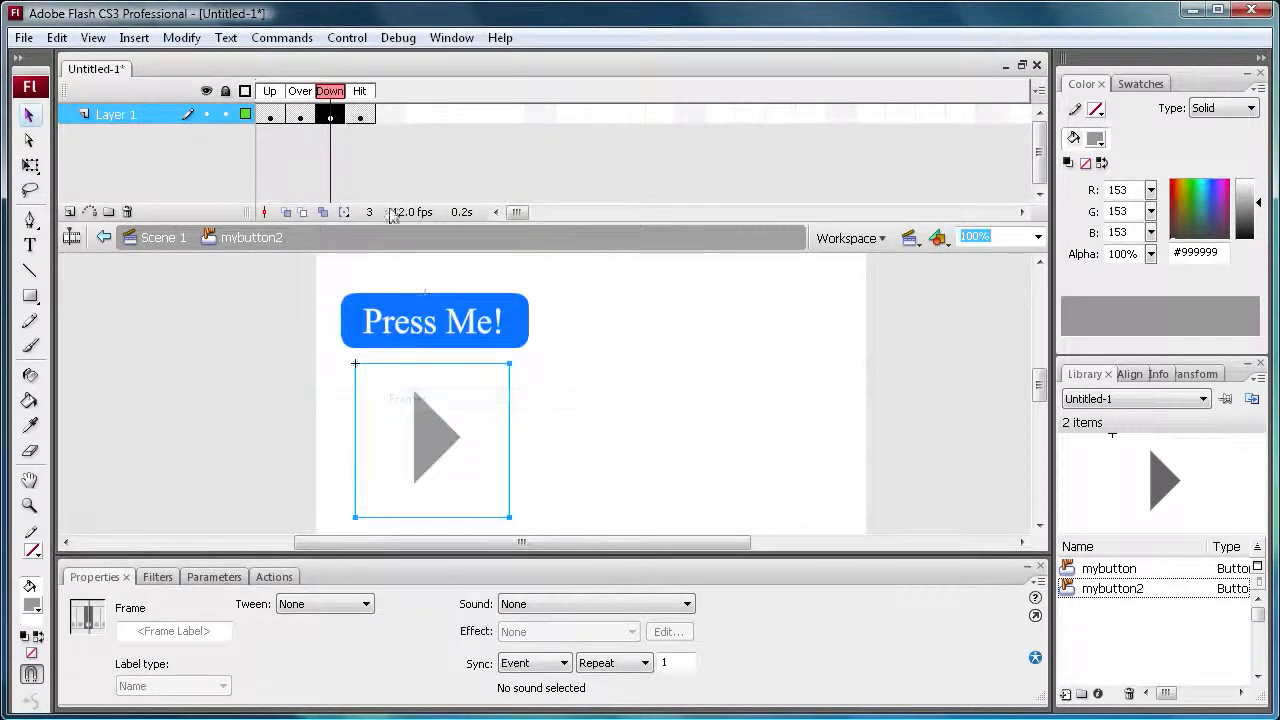
drag(330, 91, 330, 94)
Go to the Hit frame and set the Rectangle tool's fill color to green #00FF00
click(360, 116)
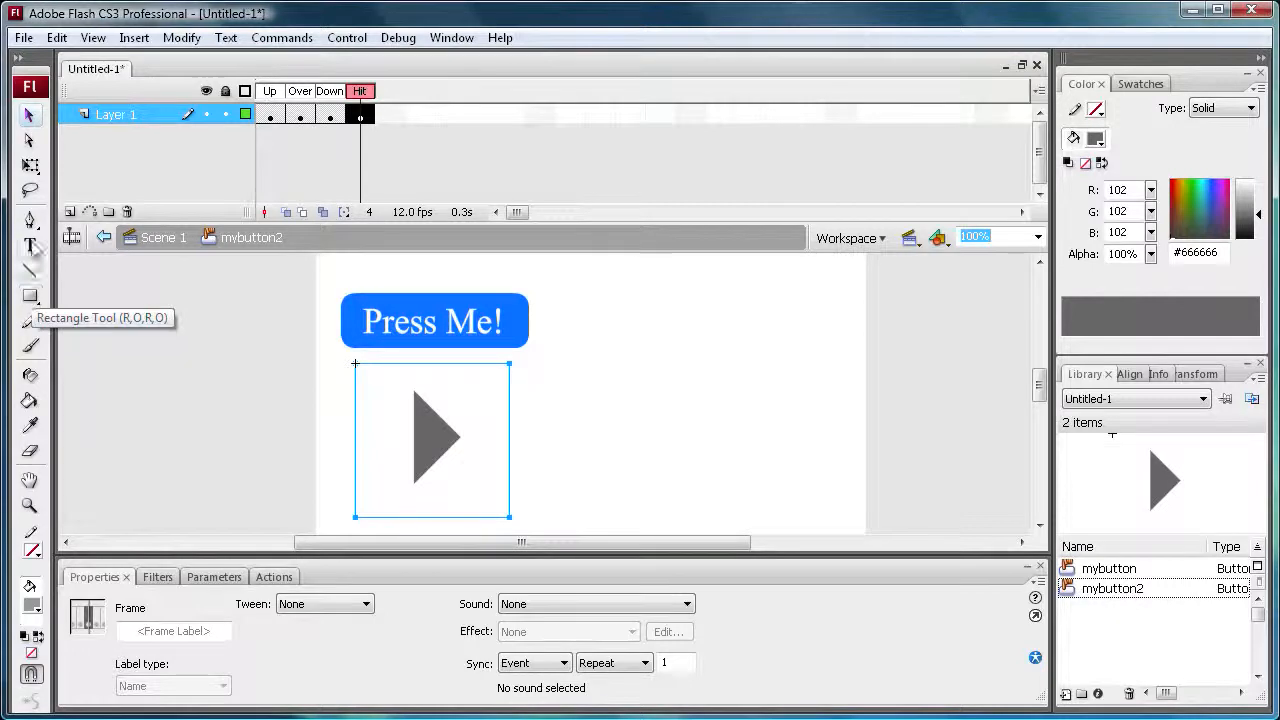
click(29, 294)
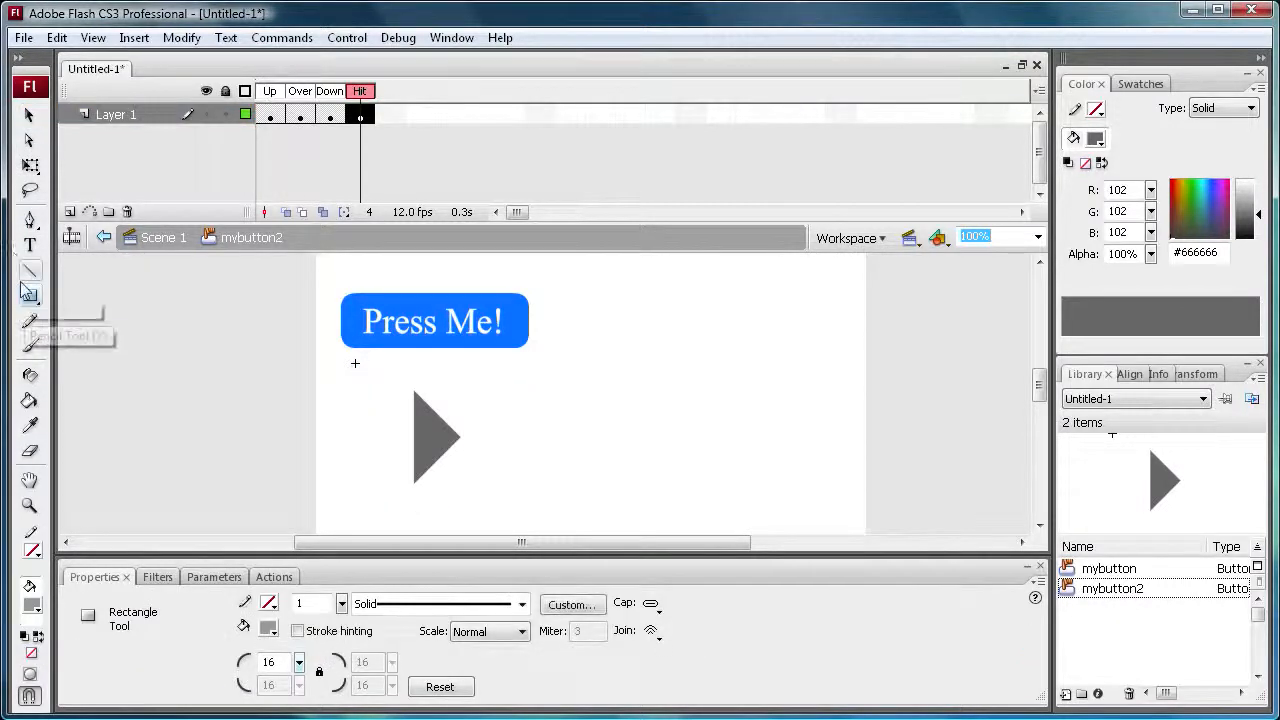
click(269, 628)
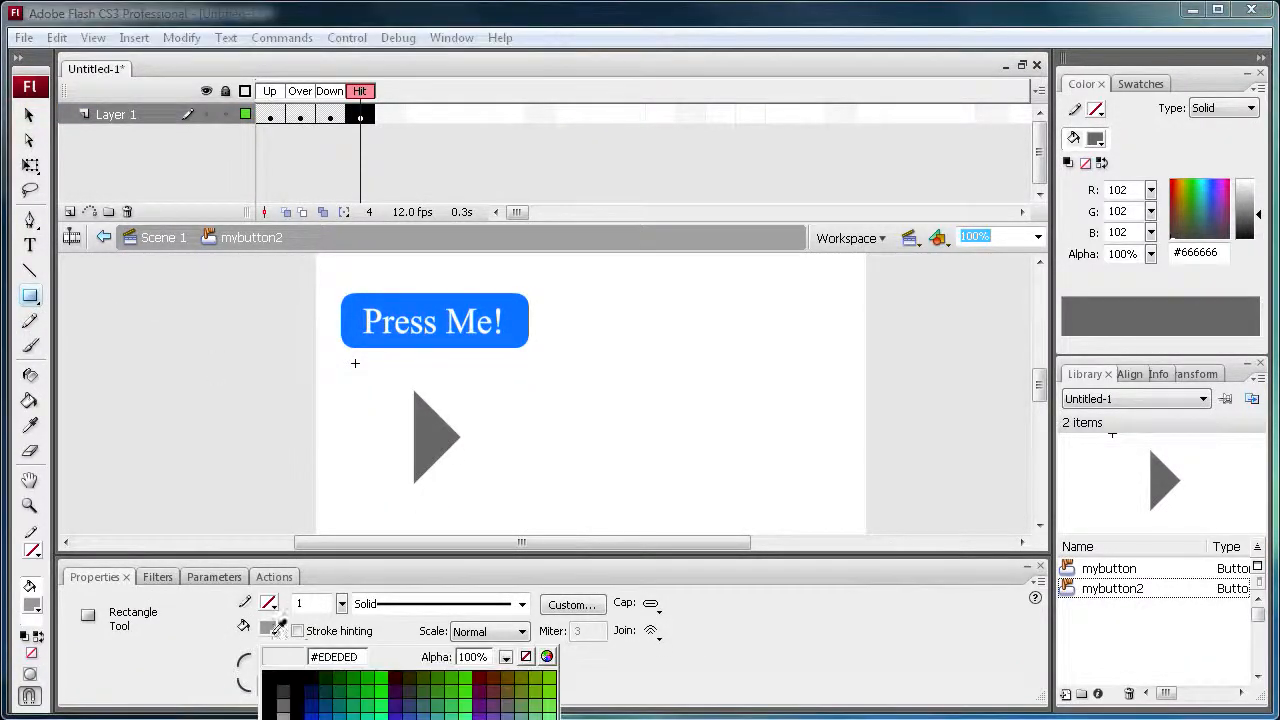
click(375, 680)
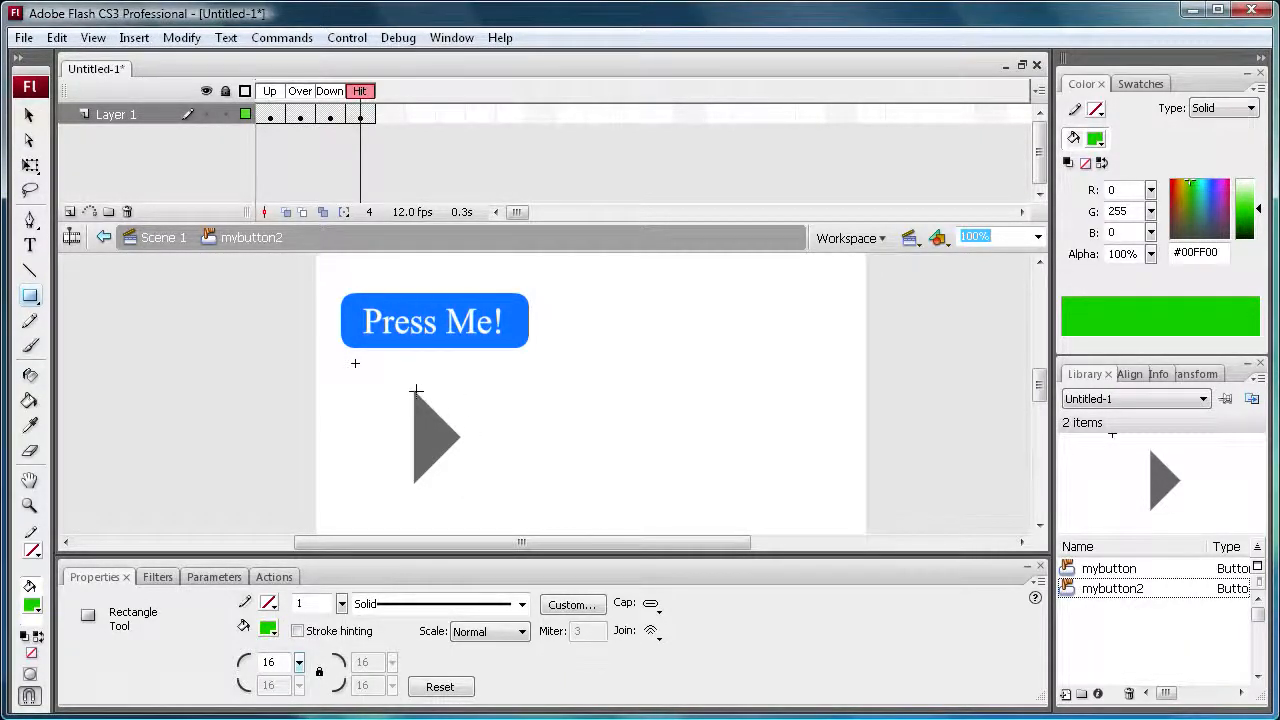
drag(430, 420, 468, 477)
click(57, 38)
click(80, 58)
Set the rectangle corner radius to 0 and draw a rectangle about 47 by 92 pixels covering the triangle in the Hit frame
mouse_move(298, 663)
mouse_down()
mouse_move(307, 681)
mouse_move(303, 669)
mouse_up()
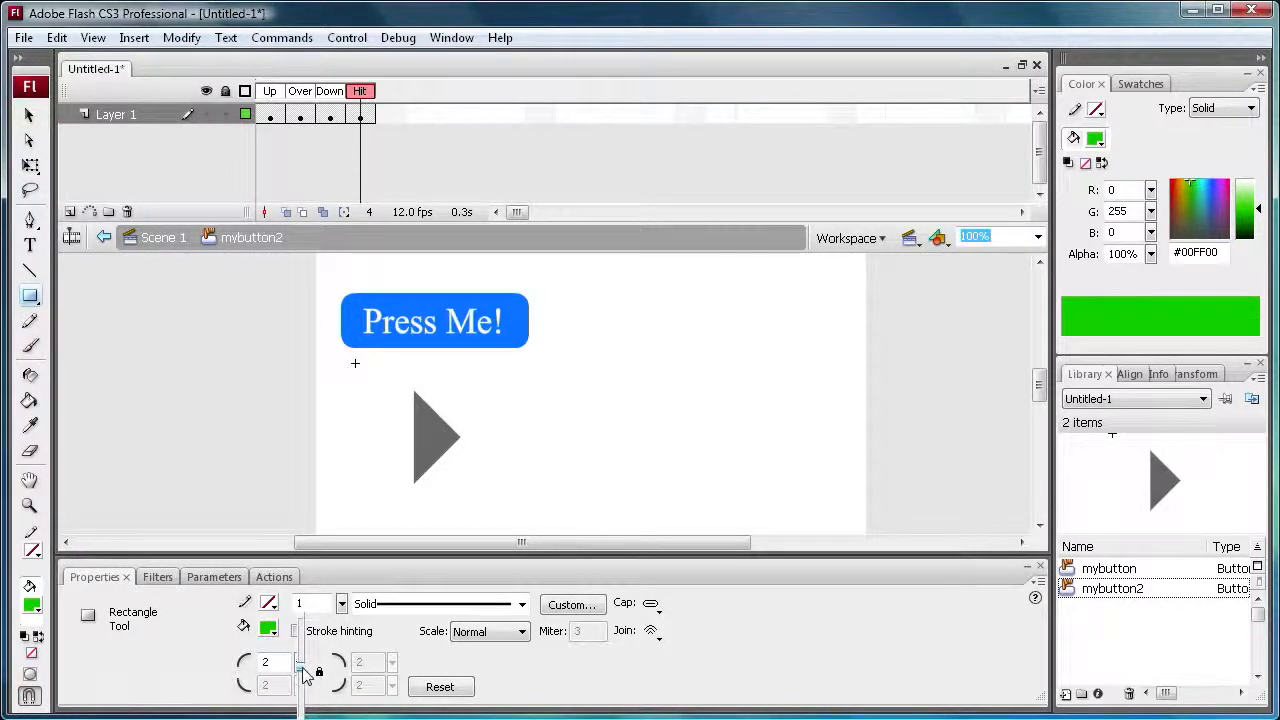
click(268, 677)
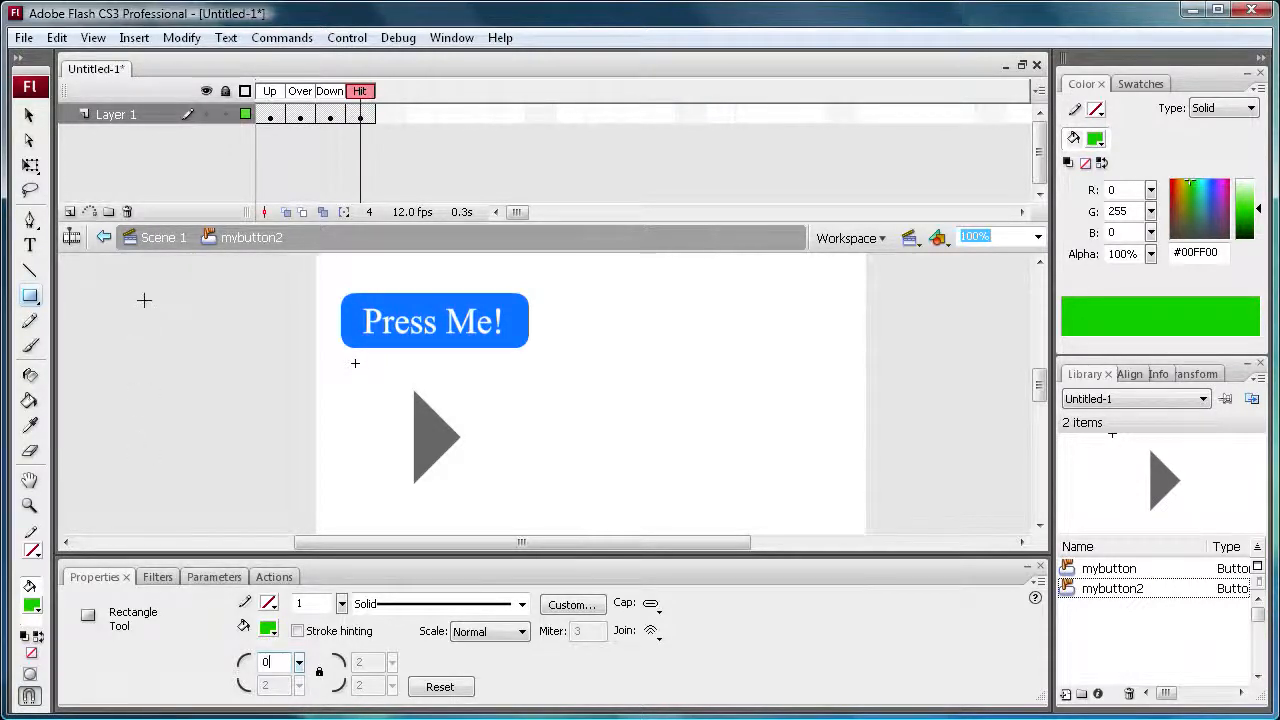
click(36, 301)
drag(436, 411, 463, 482)
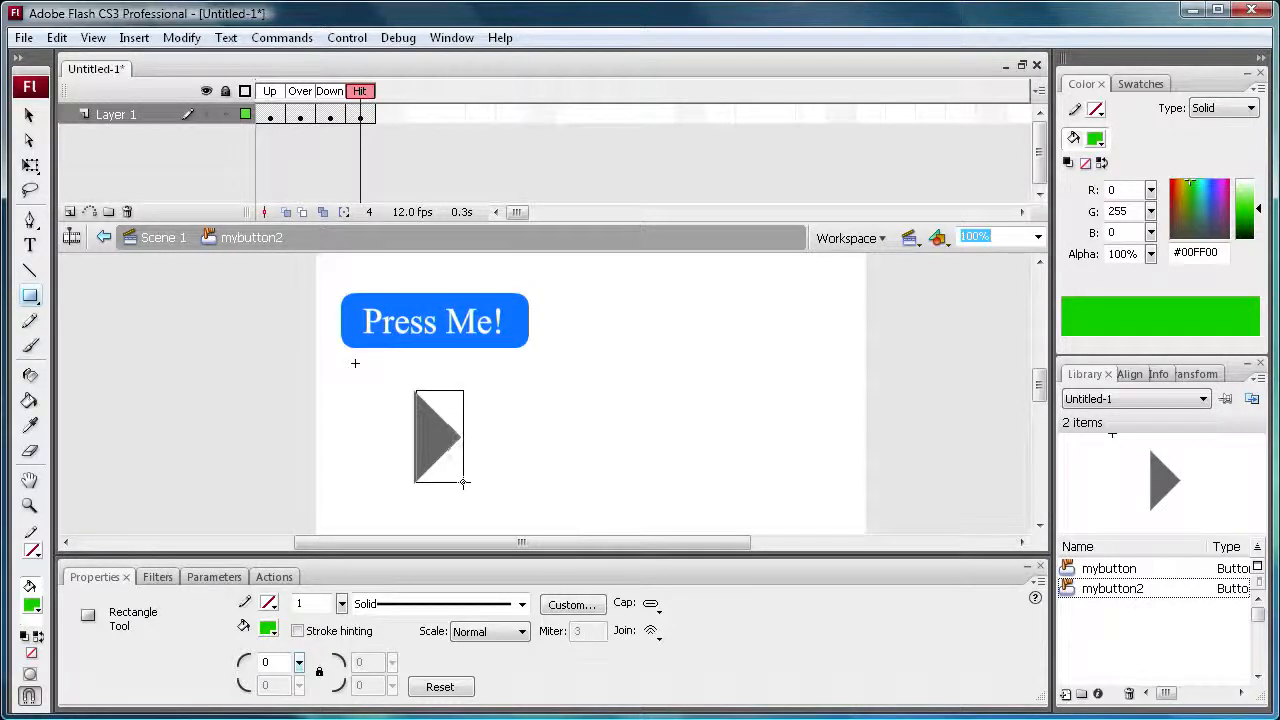
drag(463, 482, 463, 482)
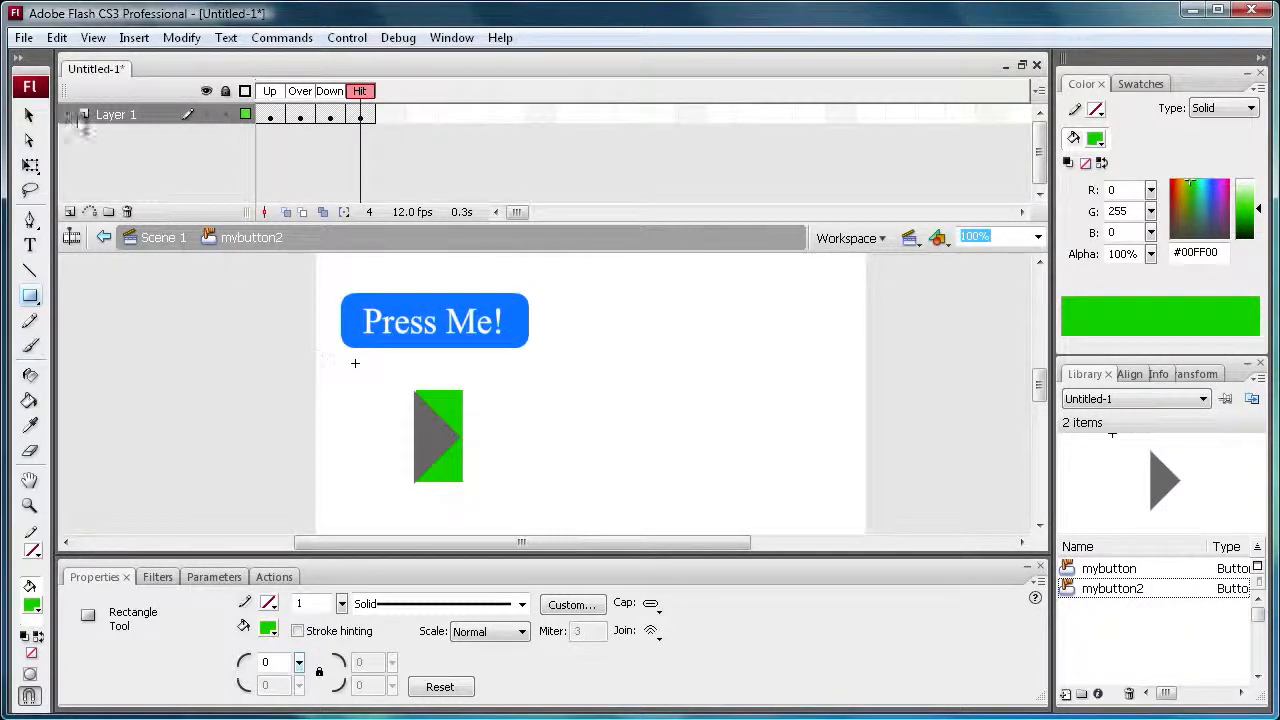
Delete the triangle text from the Hit frame, leaving only the green rectangle as the hit area
click(29, 115)
click(420, 428)
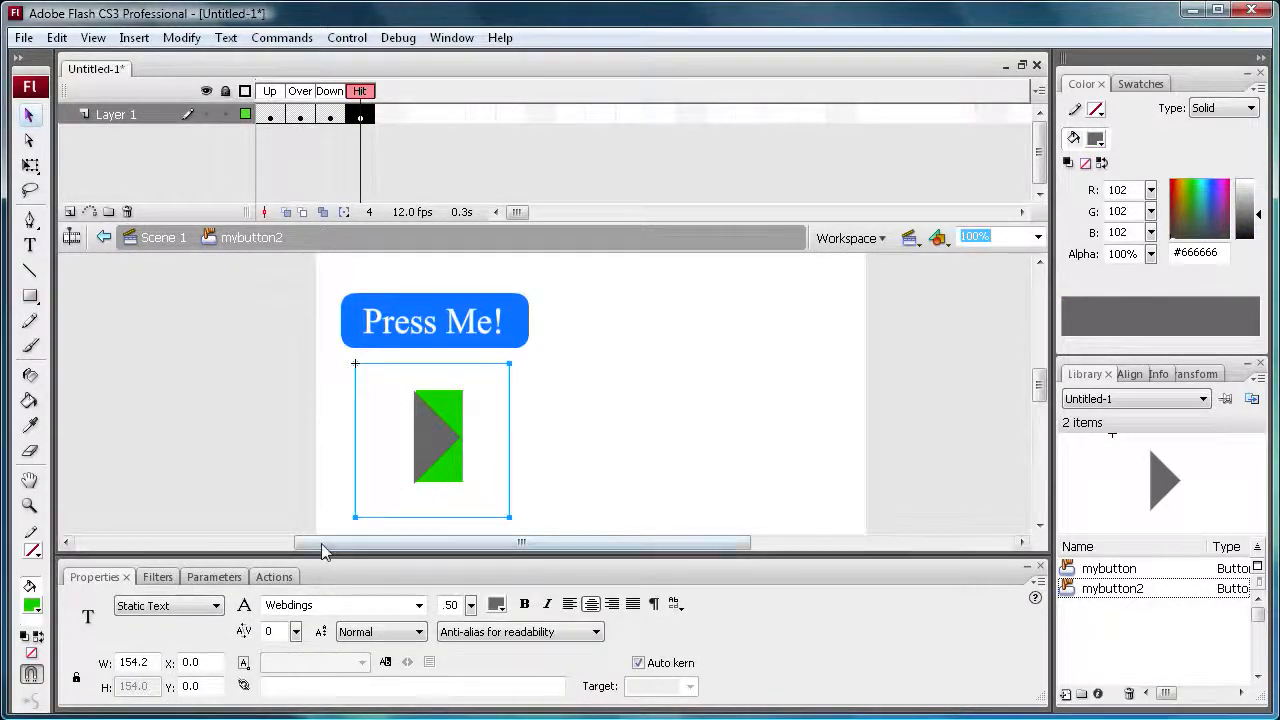
key(Delete)
click(435, 437)
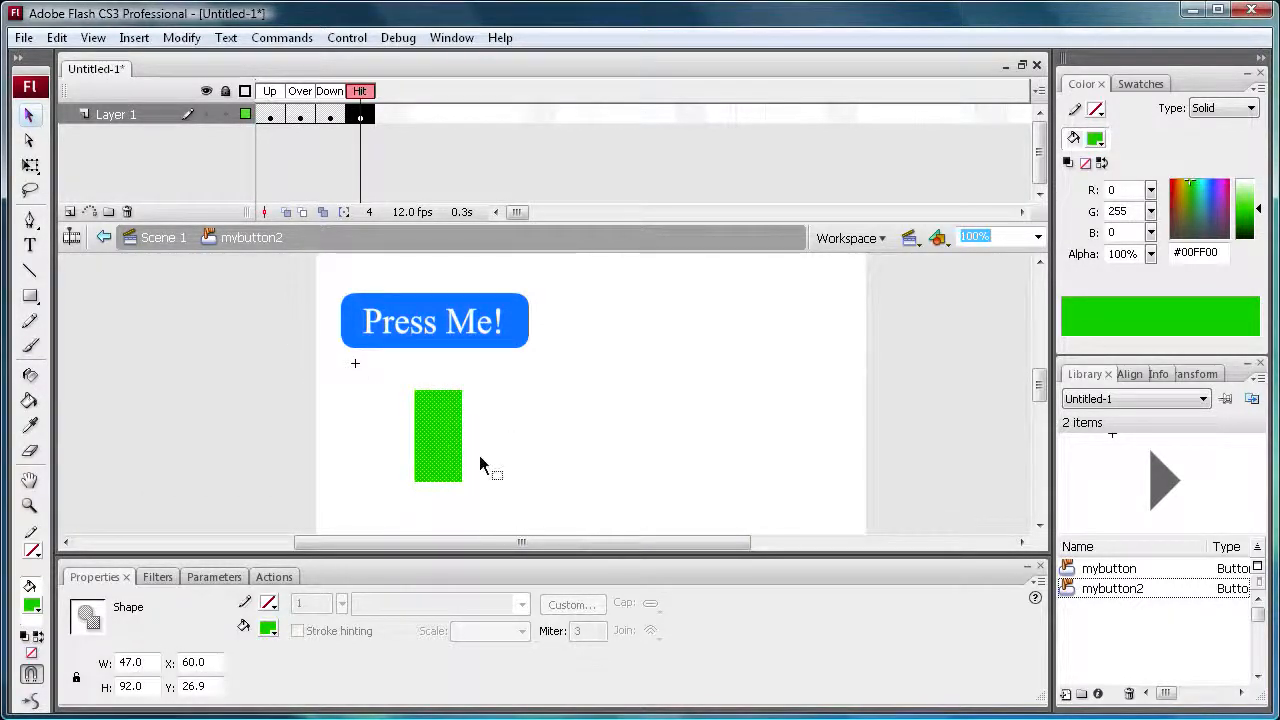
click(515, 437)
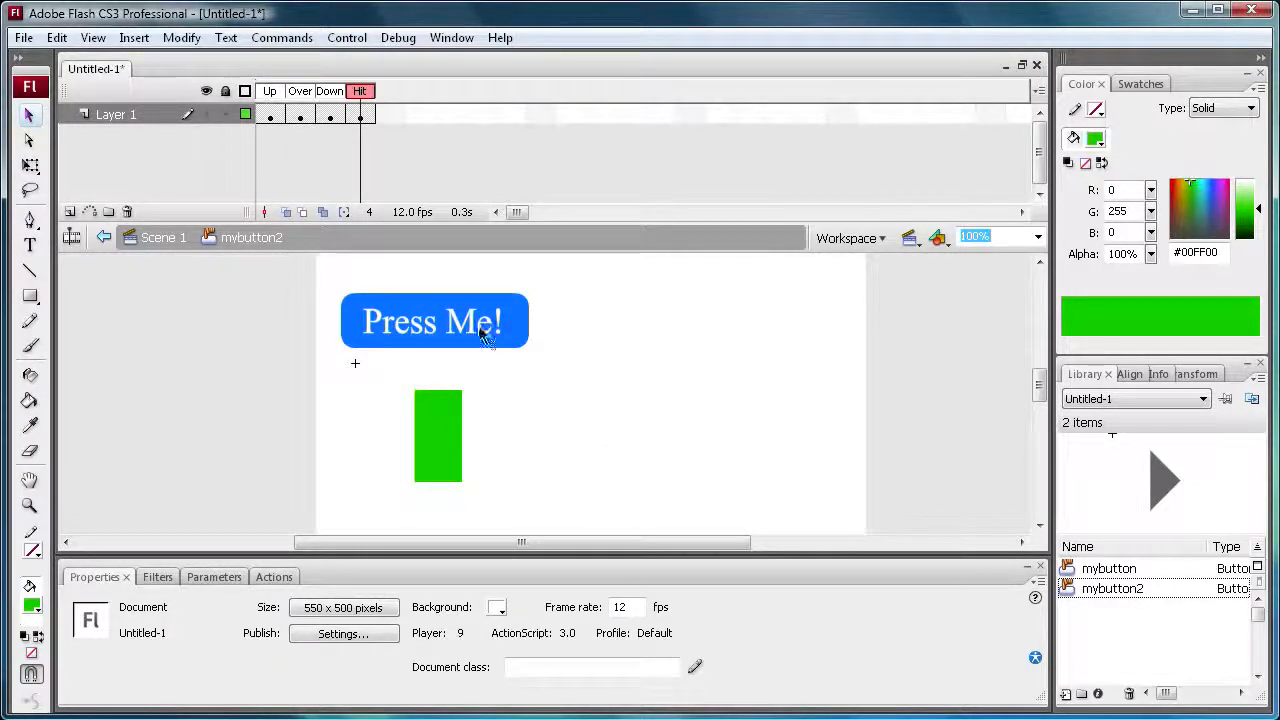
Test the movie to check the triangle button's rectangular hit area, and close the preview
click(347, 37)
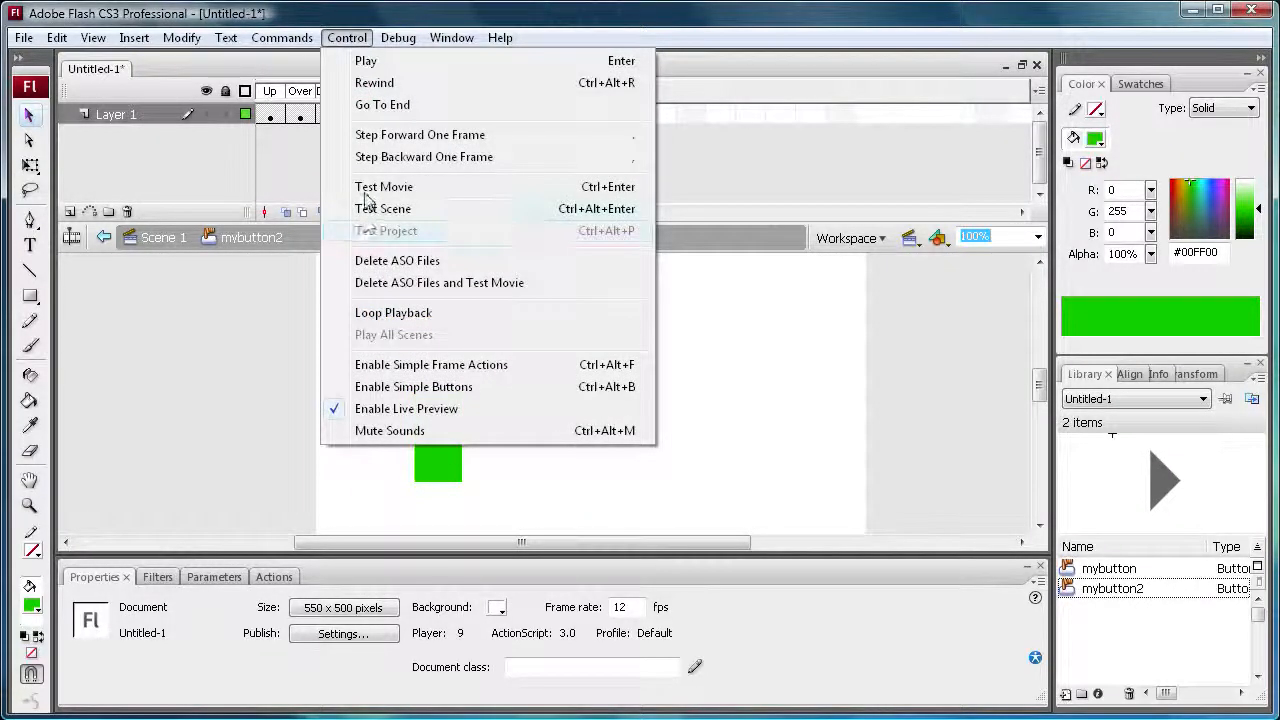
click(365, 184)
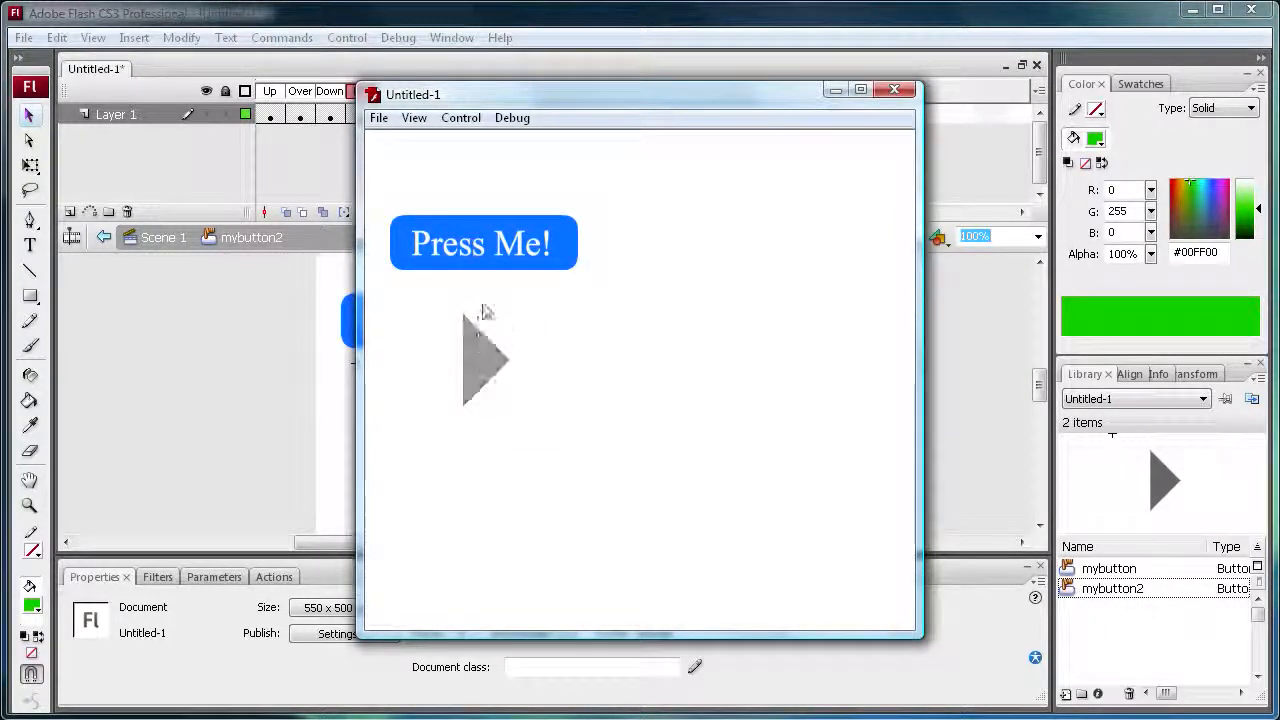
click(894, 91)
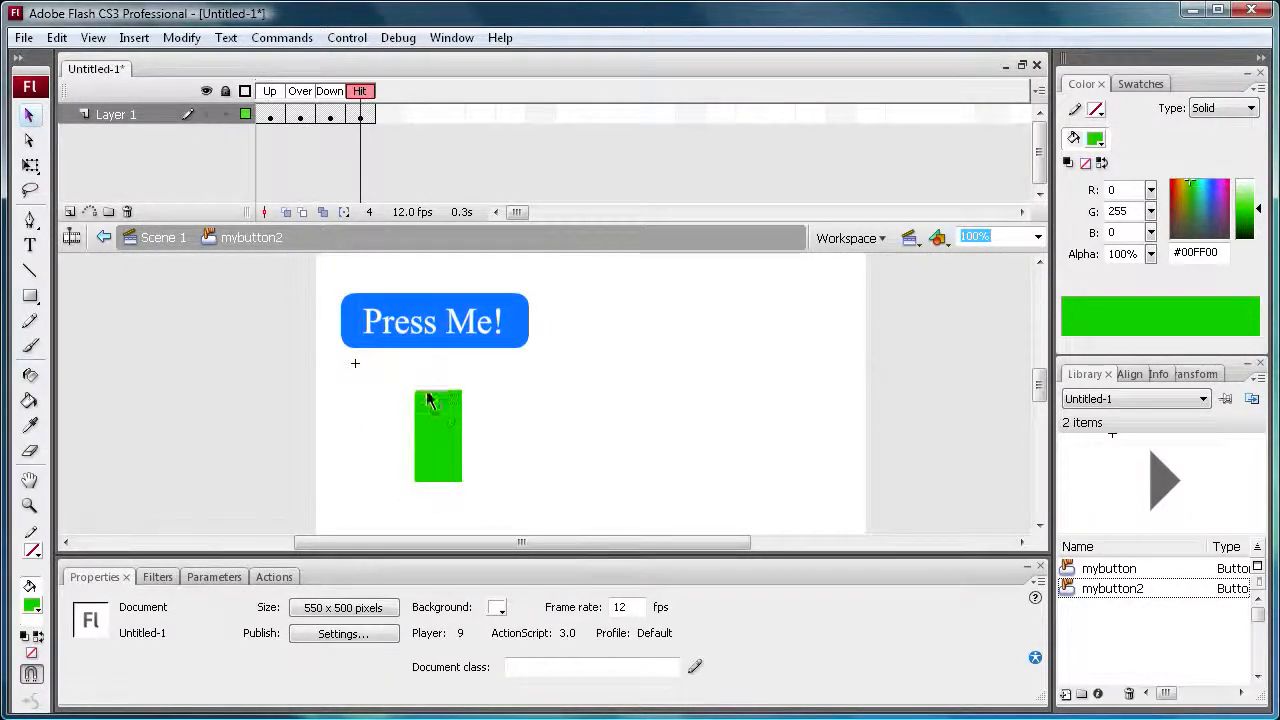
Review the Up and Over frames of mybutton2 and return to Scene 1
click(270, 116)
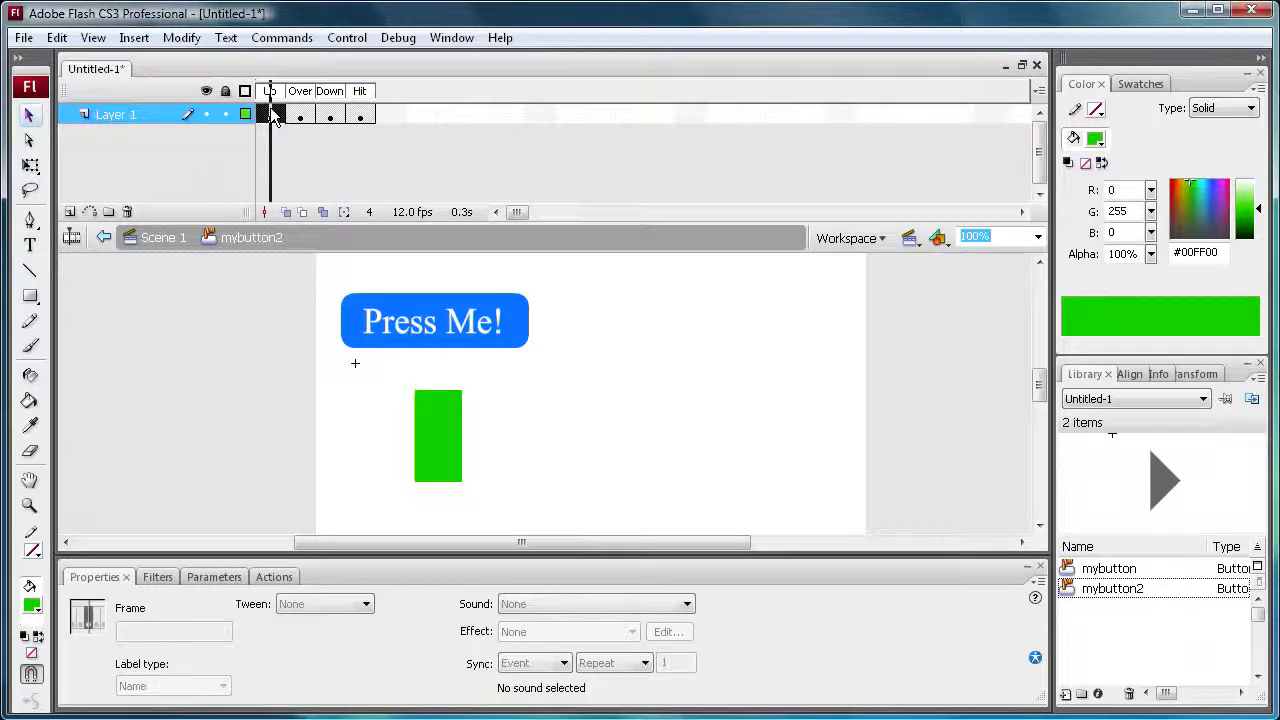
click(299, 116)
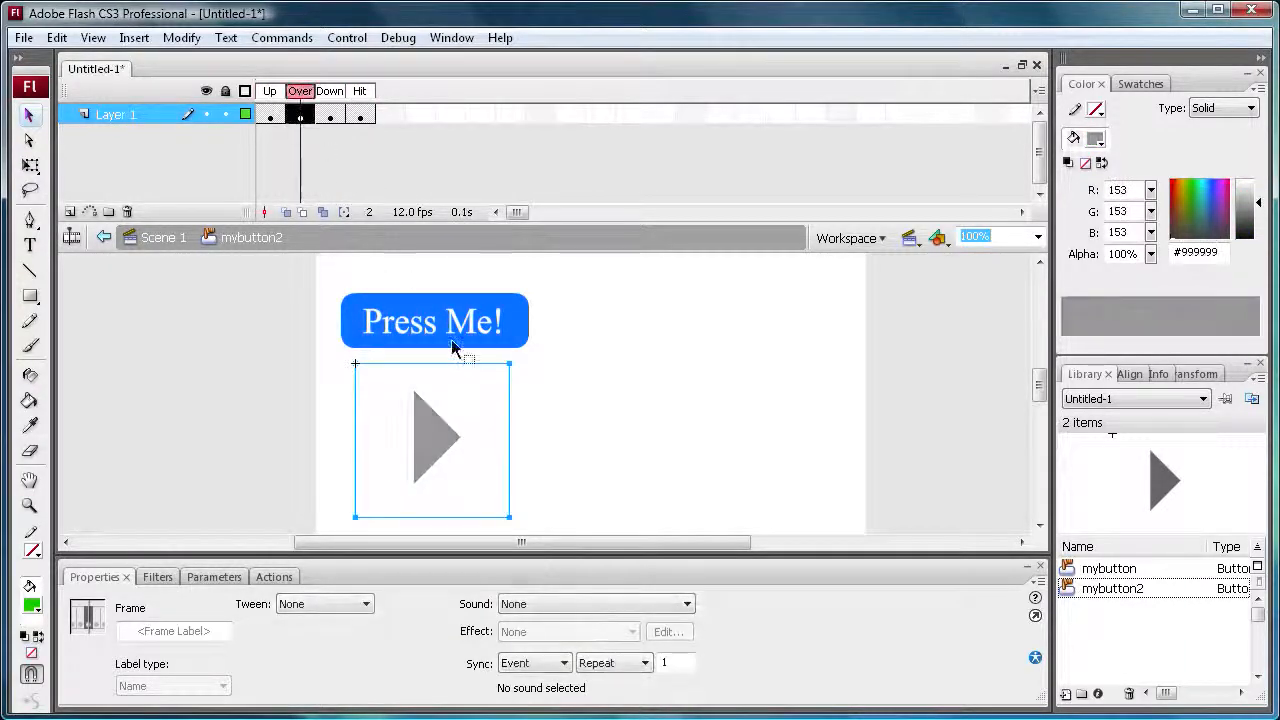
click(160, 237)
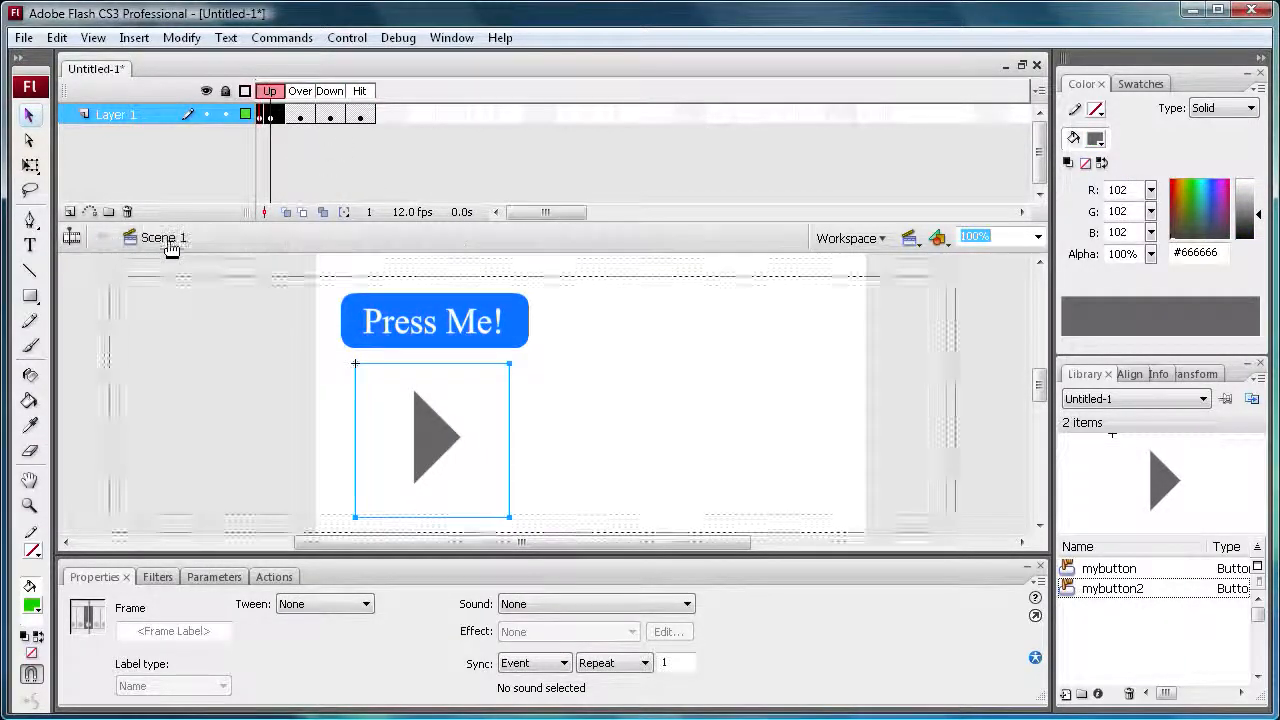
Give the "Press Me!" button on the stage the instance name btn1
click(600, 429)
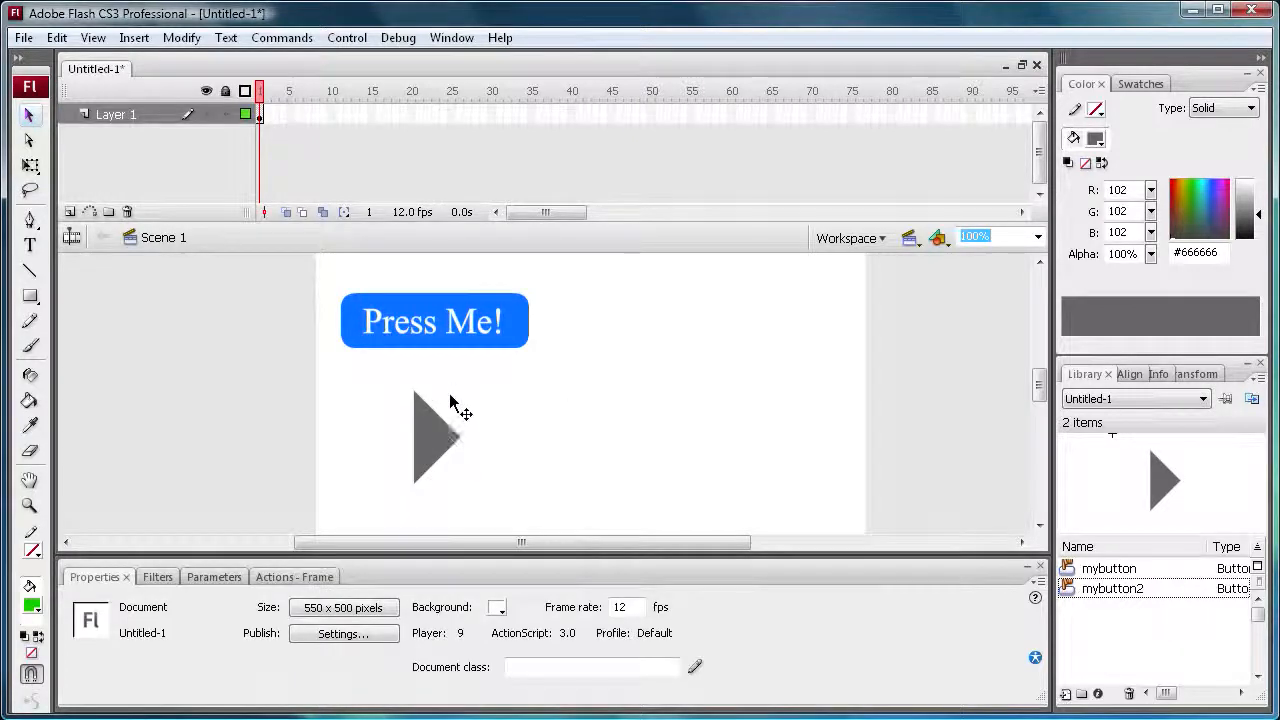
click(424, 316)
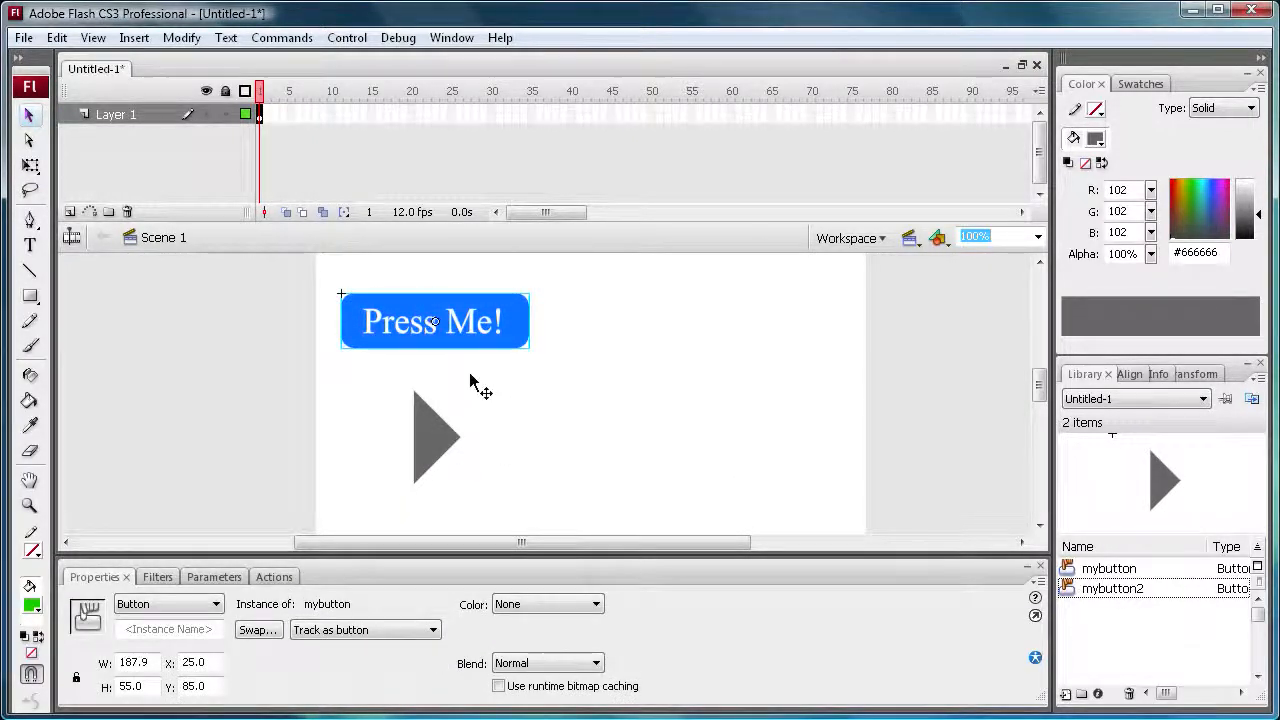
click(185, 624)
text(btn1)
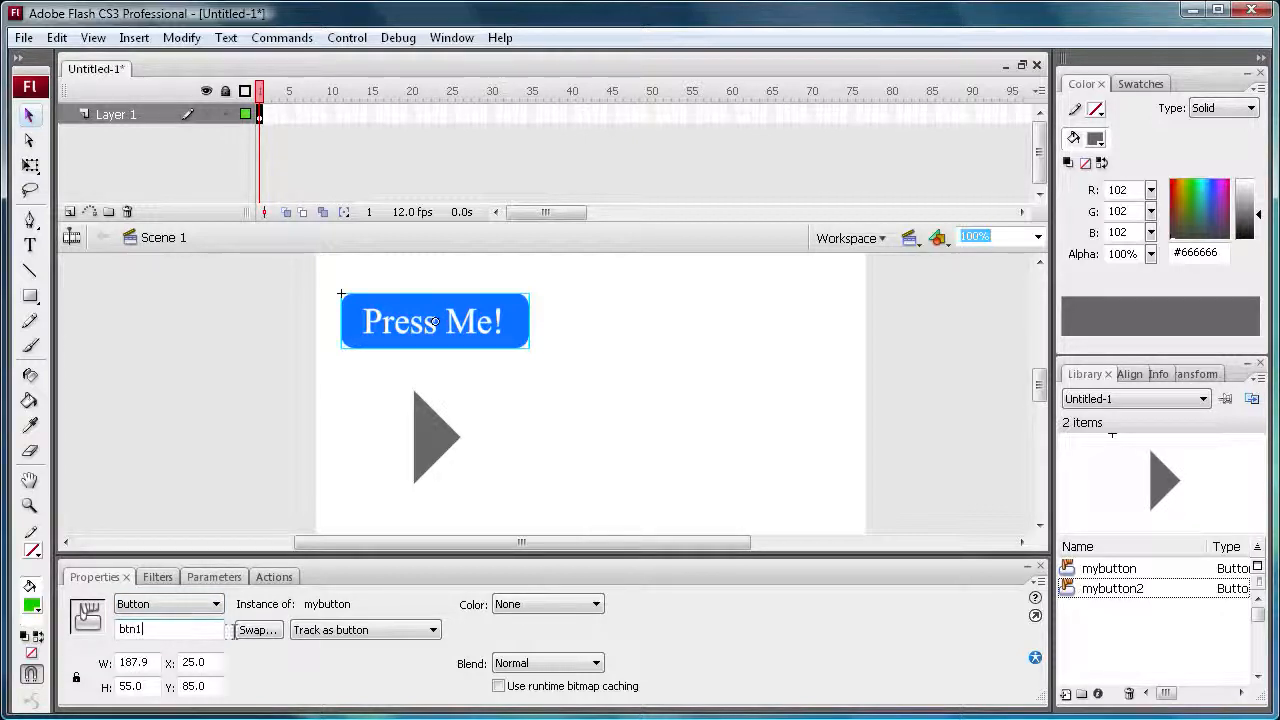
Give the triangle button on the stage the instance name btn2 and deselect it
click(430, 436)
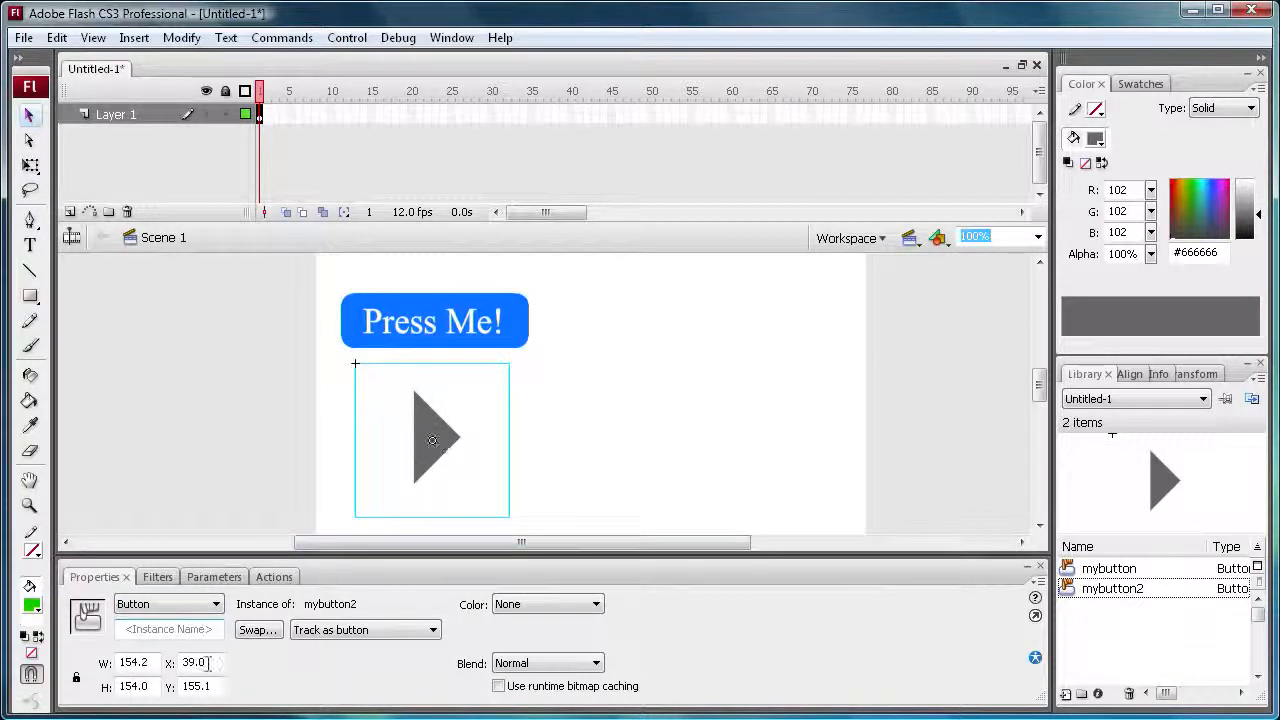
click(160, 629)
text(button)
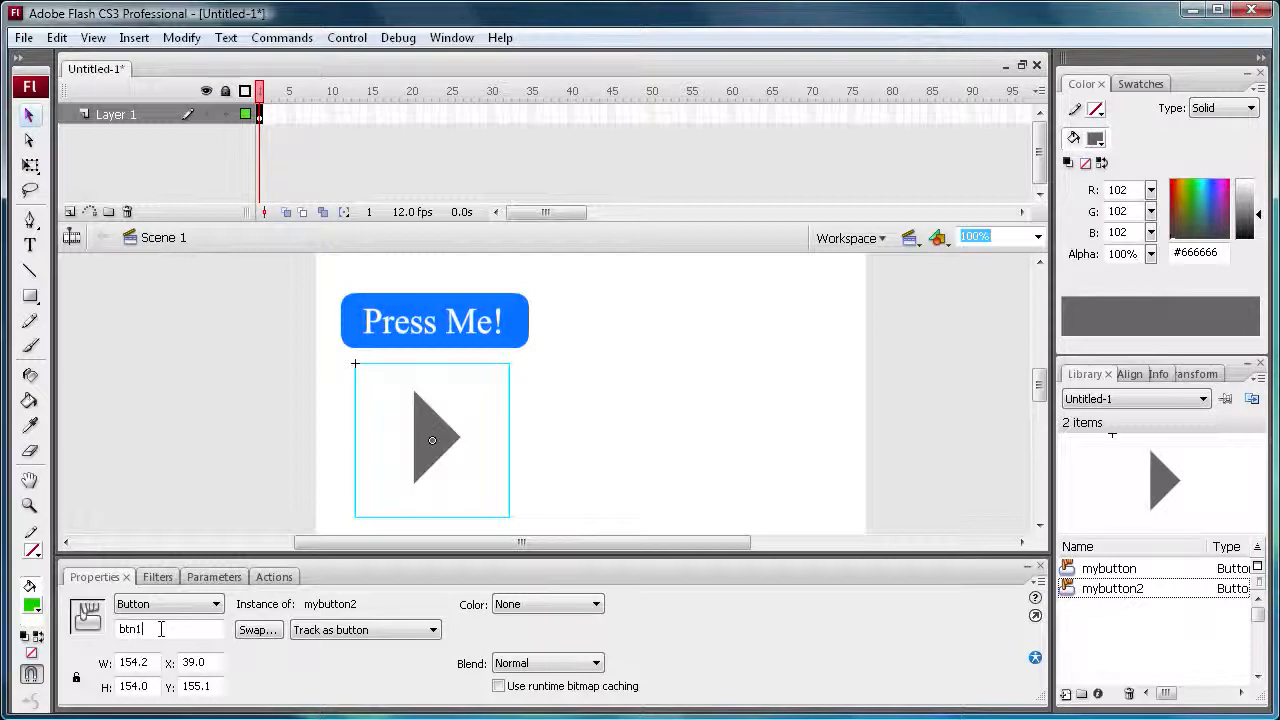
text(2)
click(680, 428)
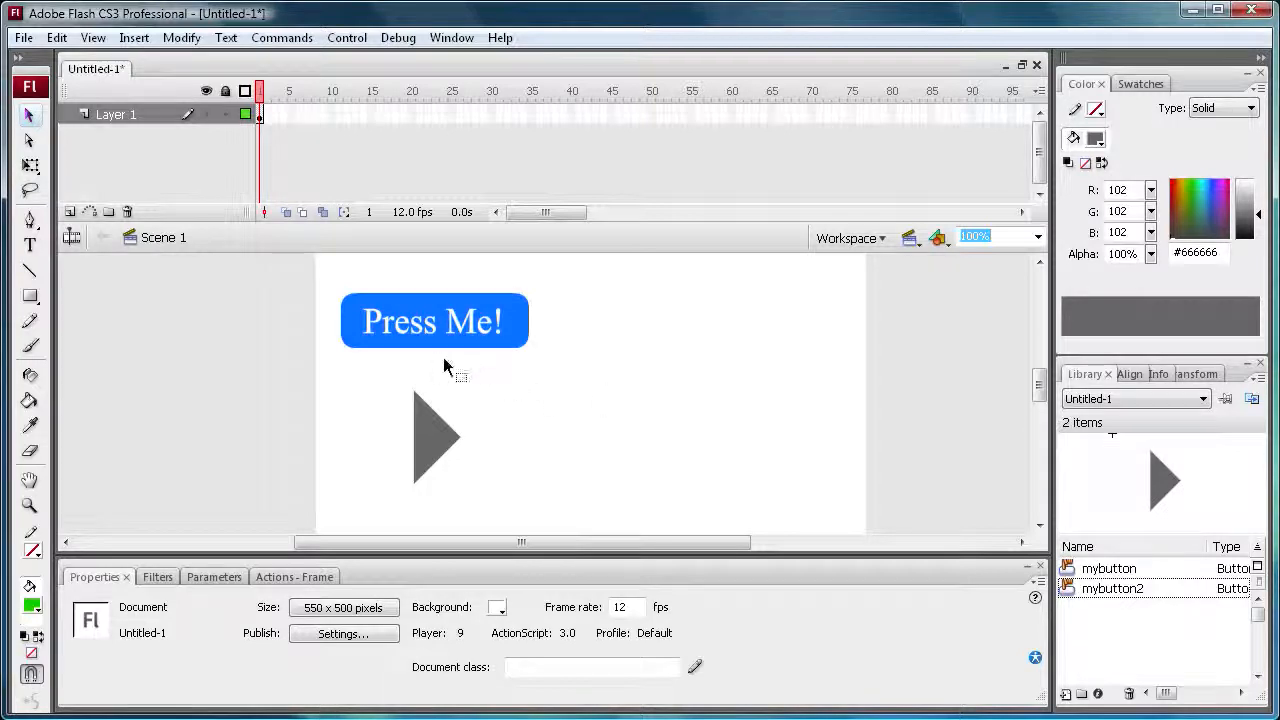
click(502, 345)
click(566, 363)
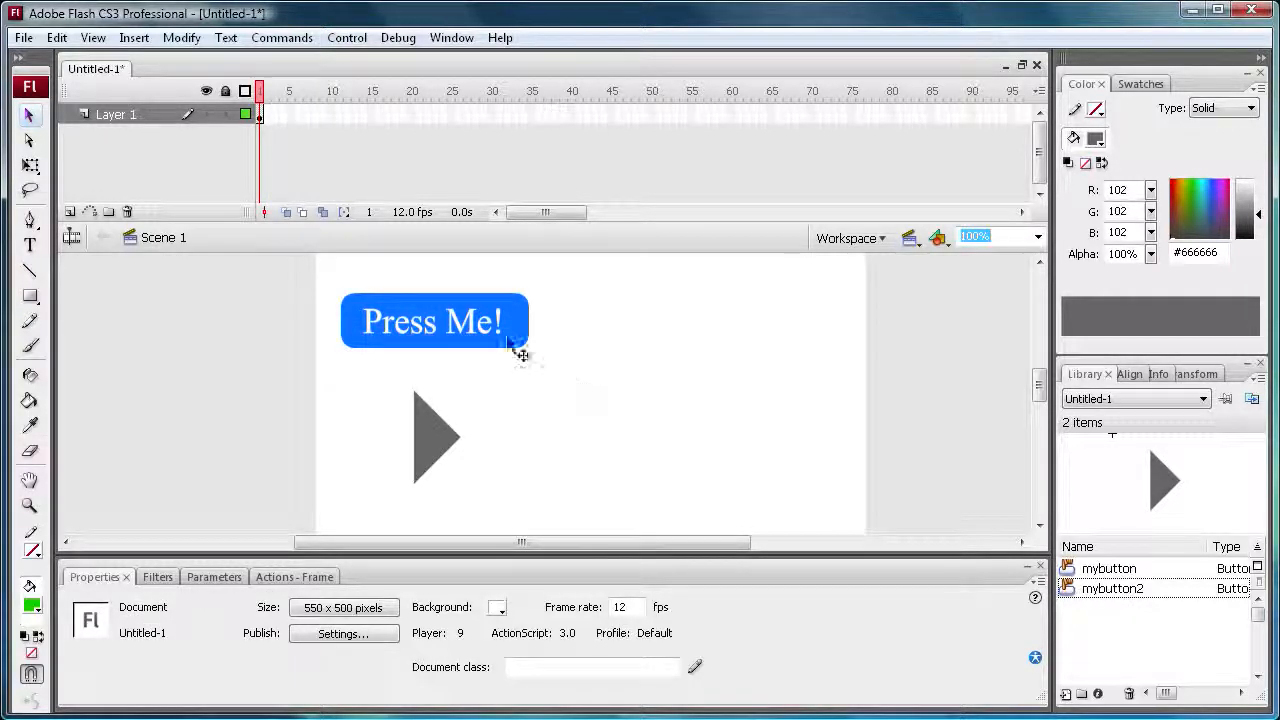